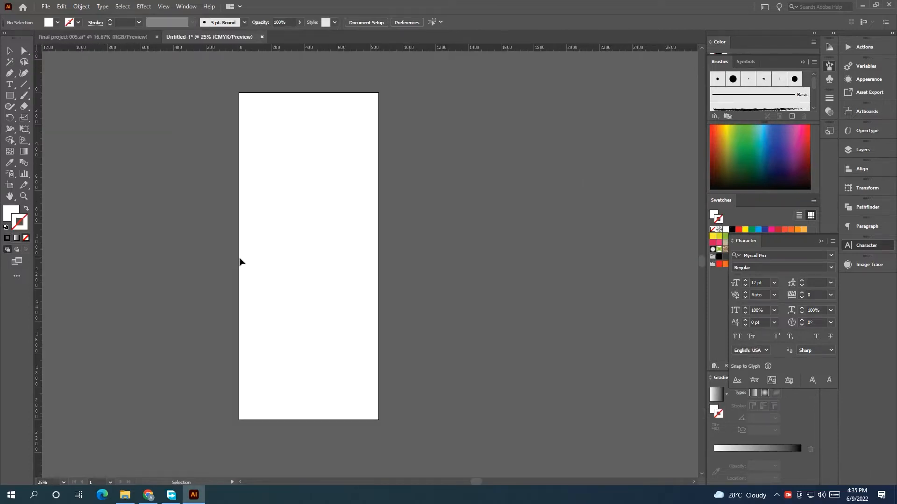
- Draw a triangle about 500 px wide and 433 px high in the upper part of the artboard
click(8, 100)
click(61, 142)
drag(302, 187, 269, 154)
key(Down)
key(Down)
key(v)
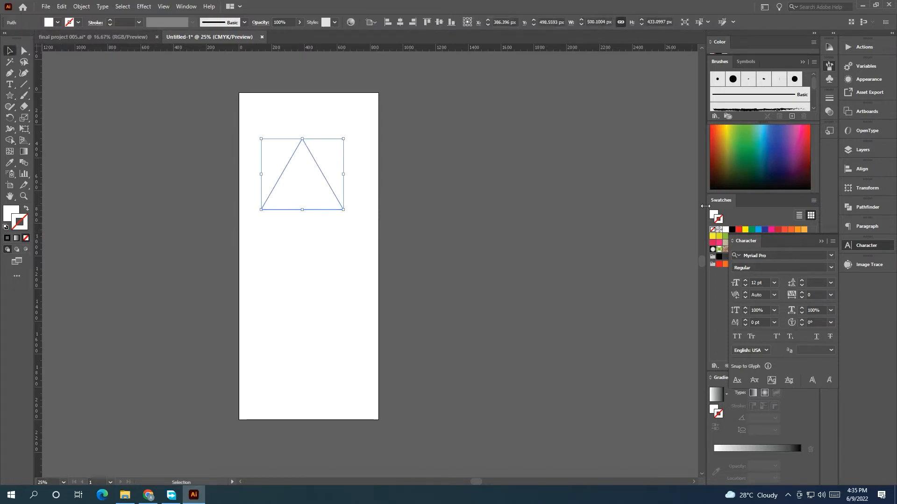
- Fill the triangle with the light blue swatch and leave it without a stroke
click(823, 241)
click(758, 230)
click(646, 231)
click(327, 190)
click(26, 209)
click(26, 238)
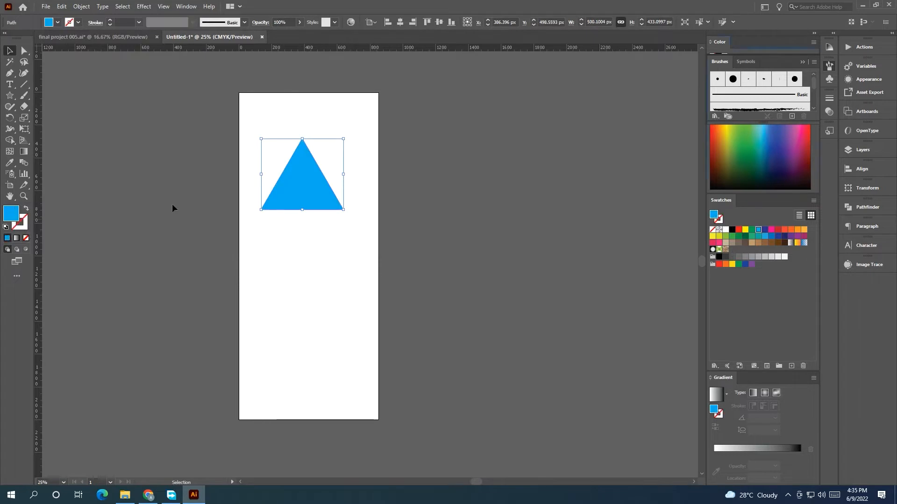
click(214, 123)
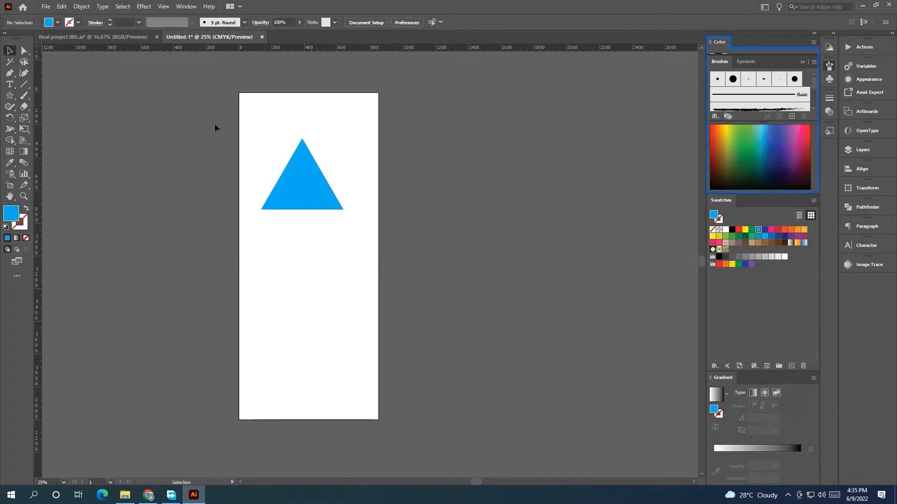
- Rotate the triangle 90° so it points right and move it near the artboard's left edge
click(293, 202)
drag(345, 135, 362, 223)
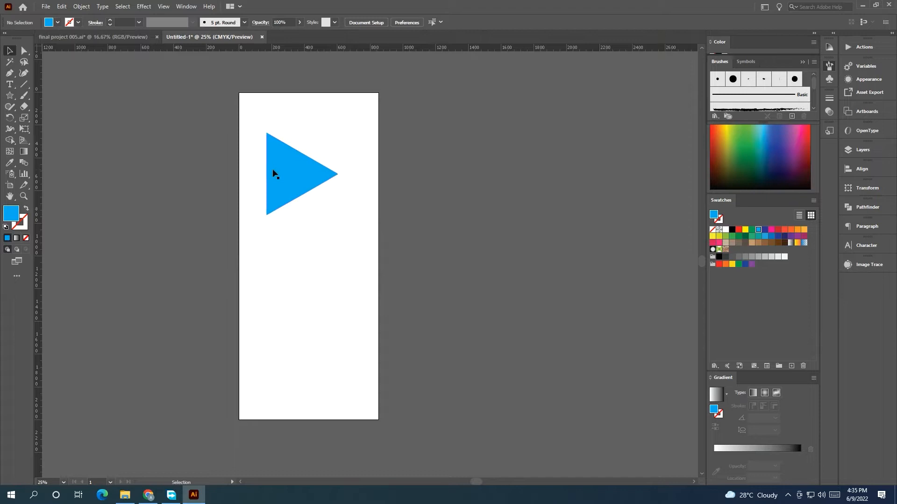
drag(274, 173, 256, 186)
- Create a reflected copy of the triangle pointing left and place it to the right, overlapping the original
right_click(257, 186)
mouse_move(366, 348)
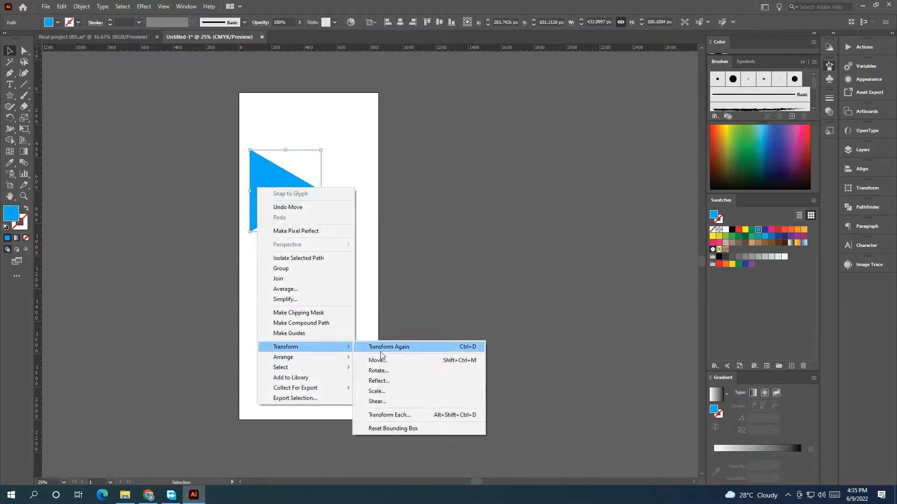
click(386, 382)
click(672, 347)
drag(308, 190, 333, 201)
- Bring the right-pointing triangle in front of its mirrored copy
key(ctrl+shift+a)
right_click(245, 175)
click(293, 183)
right_click(293, 187)
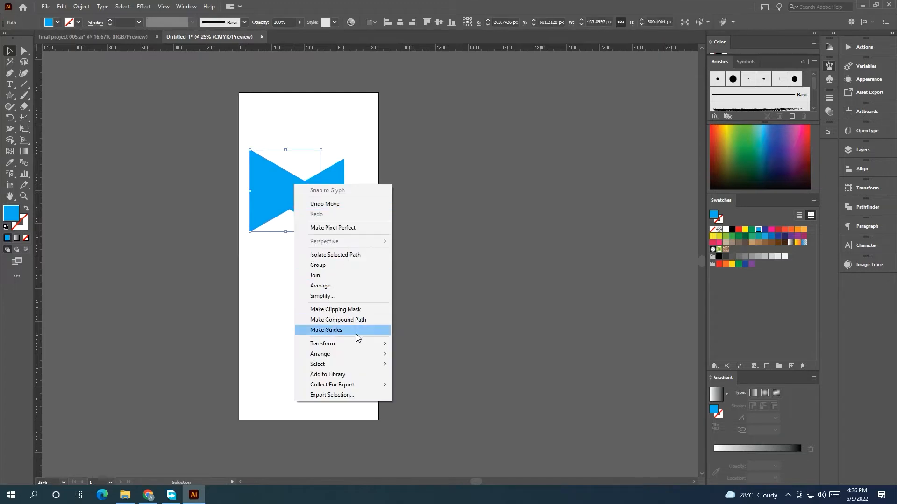
click(423, 353)
click(458, 323)
- Set the right-pointing triangle's fill to the darker blue 2F64A5
key(space)
drag(426, 248, 442, 283)
click(325, 223)
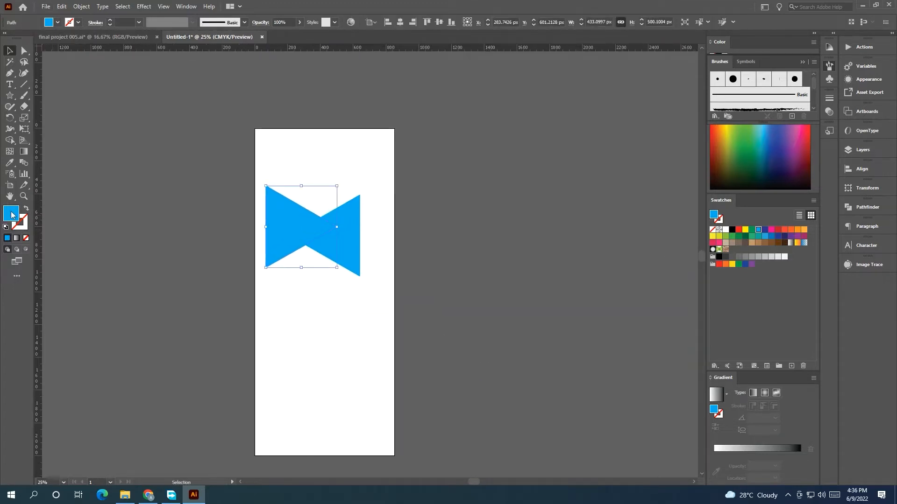
double_click(12, 215)
click(317, 256)
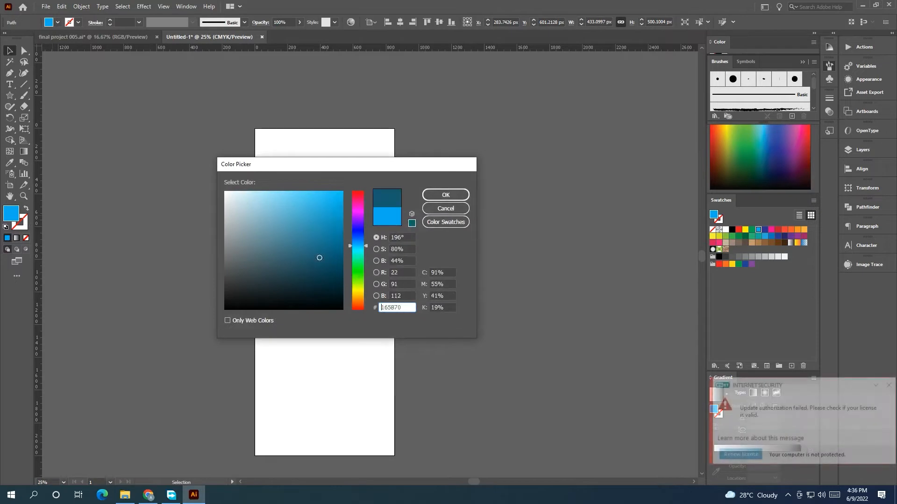
drag(356, 244, 357, 239)
click(301, 223)
drag(301, 222, 303, 232)
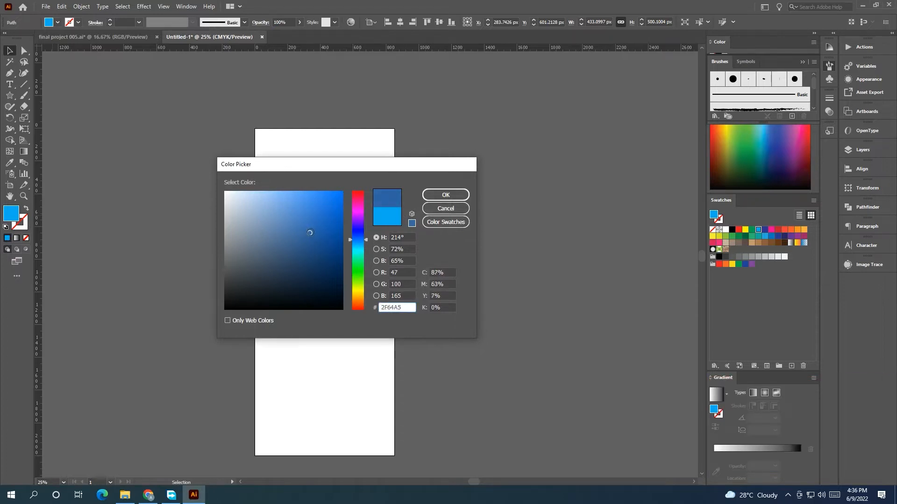
click(445, 195)
click(467, 240)
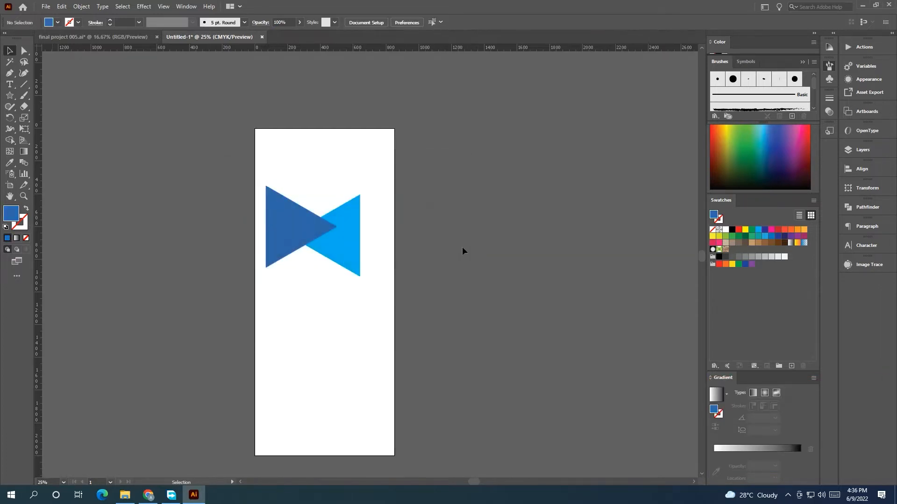
- Scale both triangles up together to about 684 px wide and 660 px high
key(ctrl+a)
drag(359, 277, 385, 289)
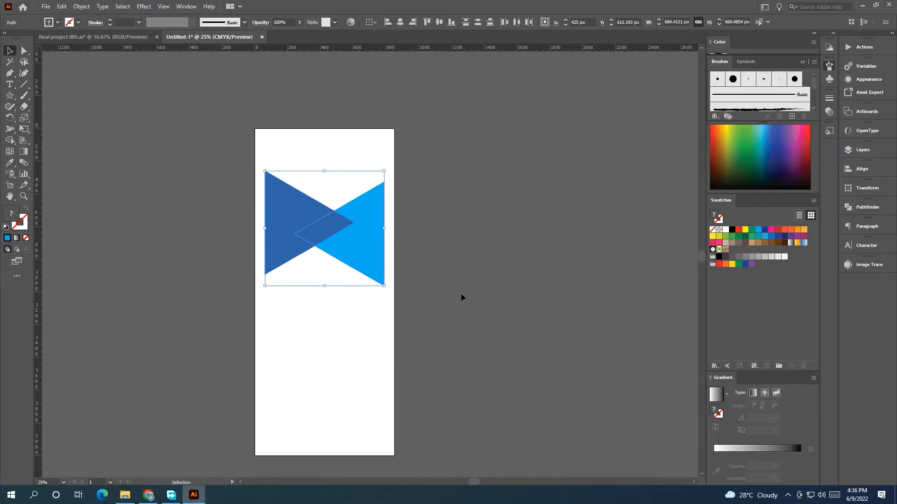
click(460, 296)
- Round all corners of both triangles with a radius of about 80 px
click(364, 248)
click(24, 50)
click(362, 200)
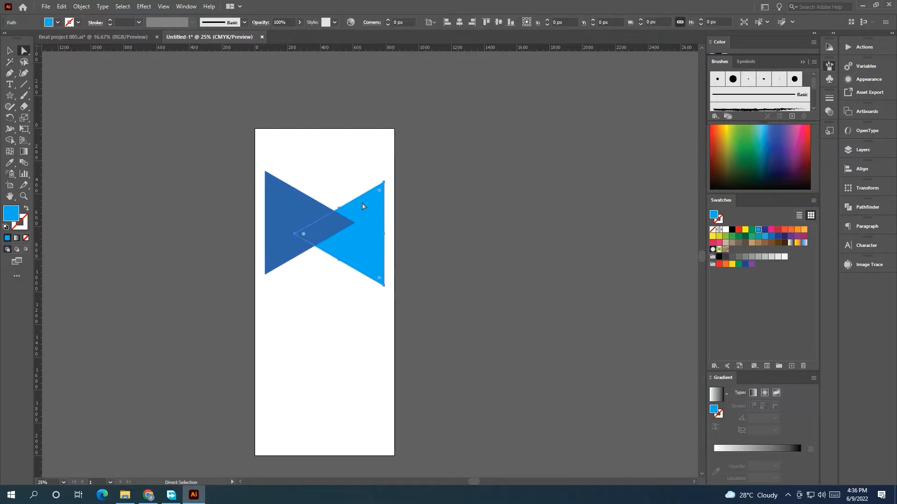
shift+click(278, 186)
drag(271, 182, 280, 195)
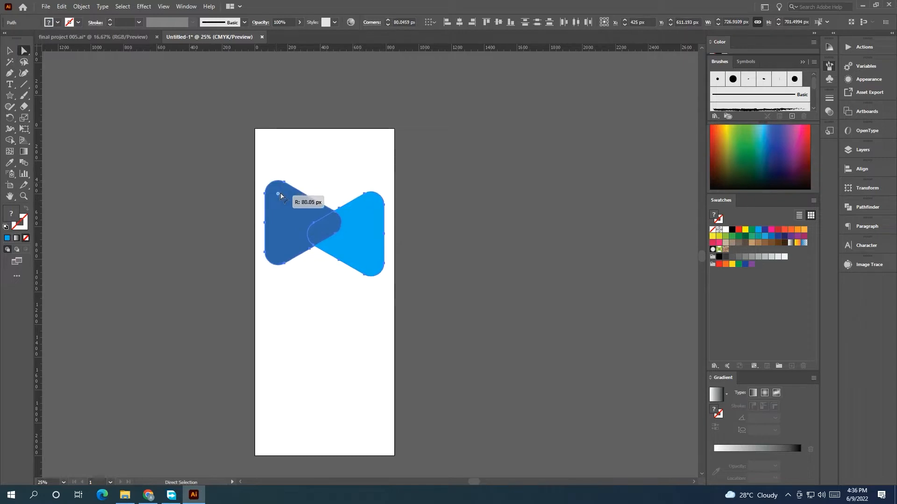
click(9, 50)
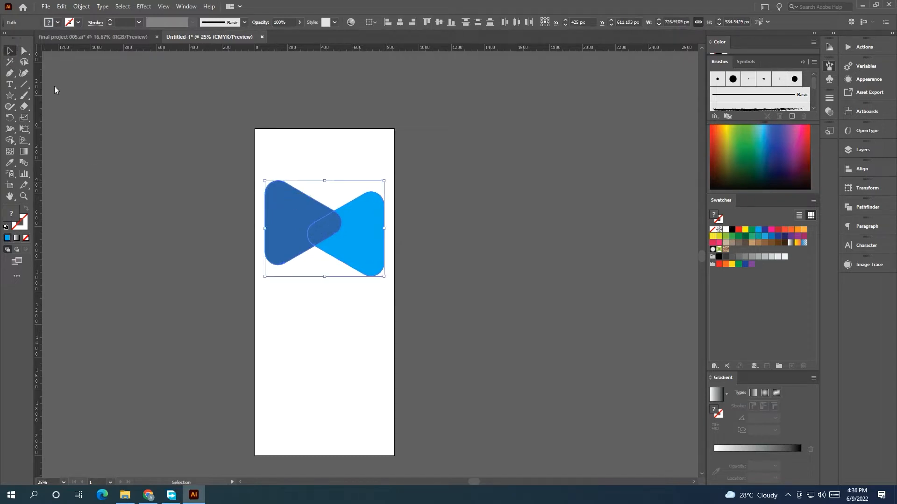
- Duplicate the light blue rounded triangle, offsetting the copy toward the dark blue one
click(57, 91)
scroll(311, 267, up, 1)
drag(461, 285, 457, 290)
click(355, 243)
shift+click(274, 223)
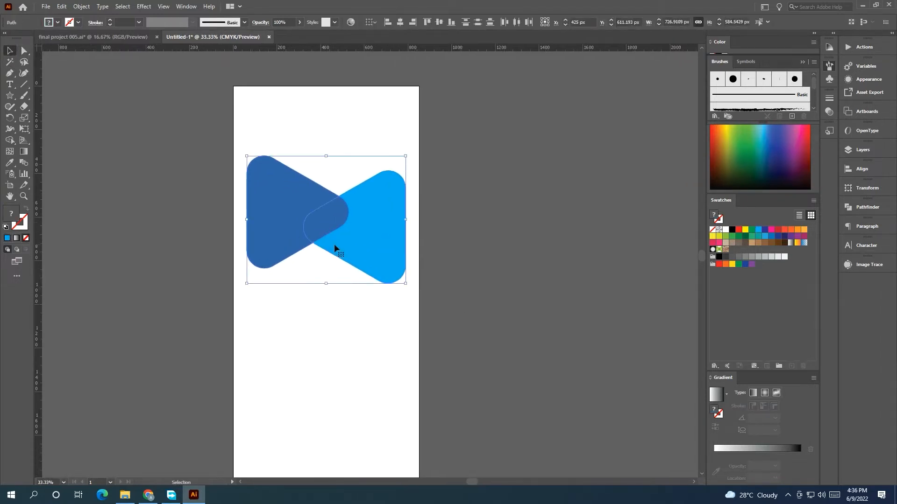
key(ctrl+shift+a)
drag(383, 257, 334, 244)
click(472, 260)
- Bring the light blue copy to the front and position it above and left of the original, overlapping both triangles
right_click(334, 243)
mouse_move(356, 410)
click(458, 412)
drag(370, 167, 315, 226)
drag(380, 145, 264, 316)
mouse_move(332, 225)
mouse_down()
mouse_move(337, 215)
mouse_move(328, 219)
mouse_up()
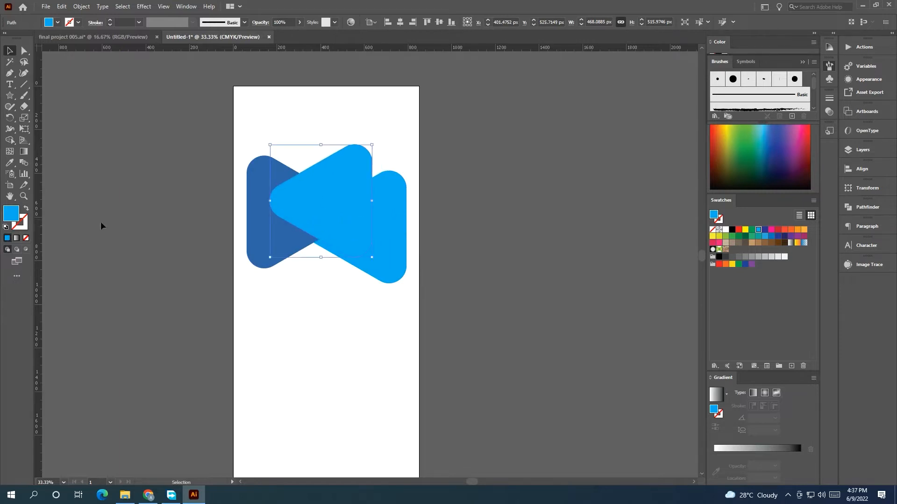
- Fill the front triangle with a linear gradient from the left triangle's dark blue to the right triangle's light blue
click(768, 448)
click(713, 454)
click(715, 472)
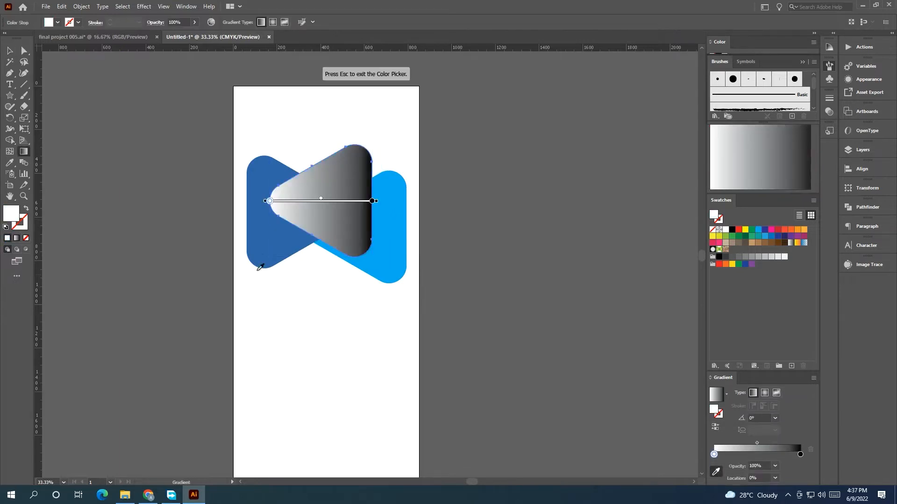
click(260, 264)
click(799, 455)
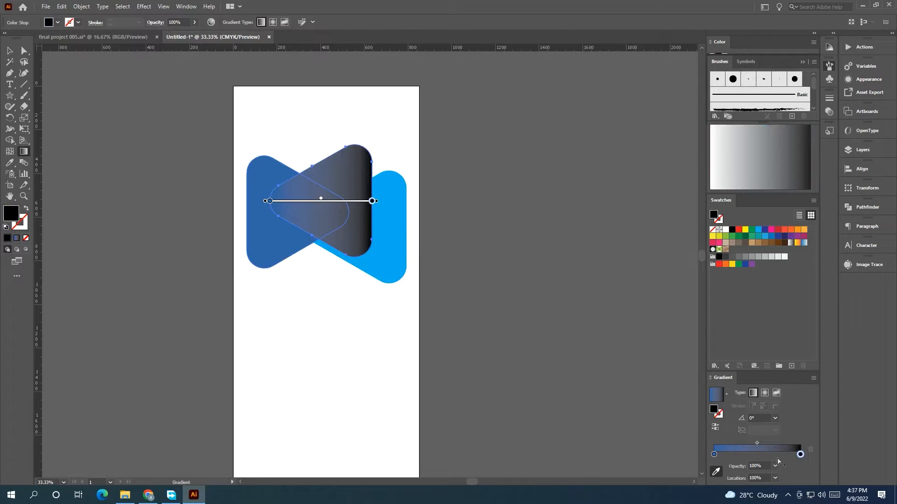
click(398, 250)
key(v)
click(144, 265)
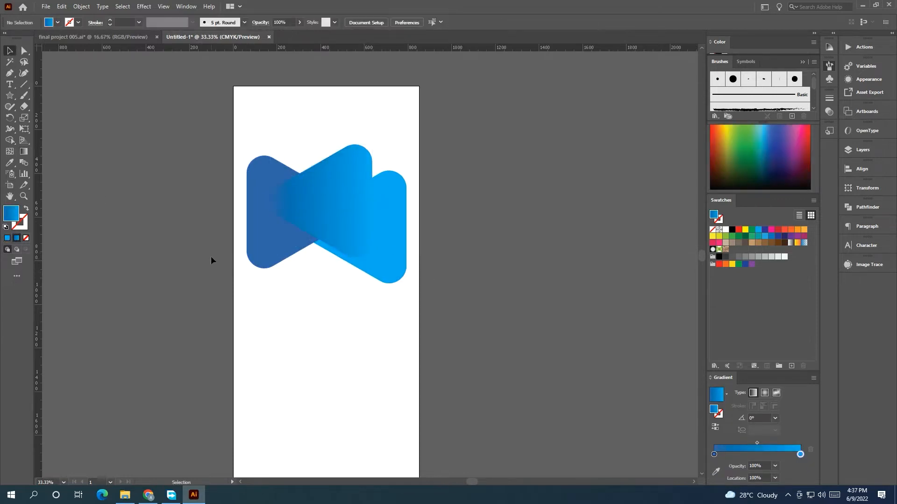
- Adjust the front triangle's gradient to an angle of about 2.35° with its midpoint slightly to the right
drag(213, 239, 223, 263)
click(340, 191)
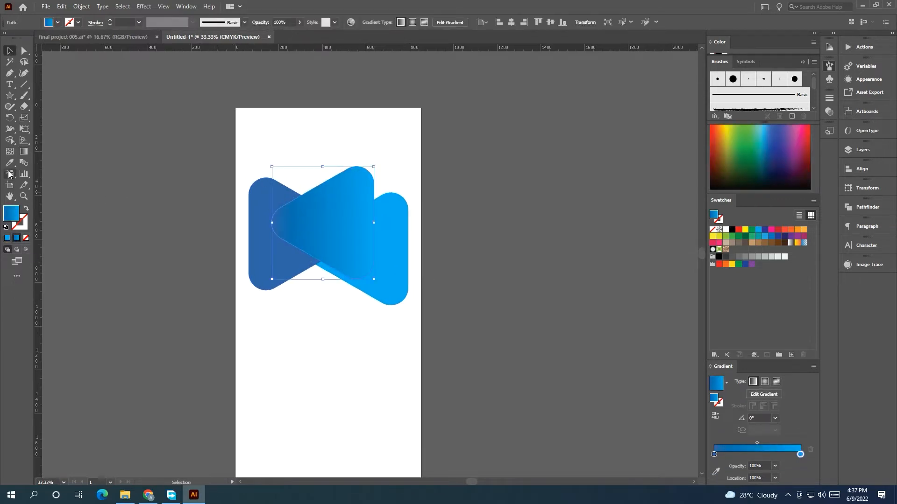
key(g)
drag(277, 233, 373, 229)
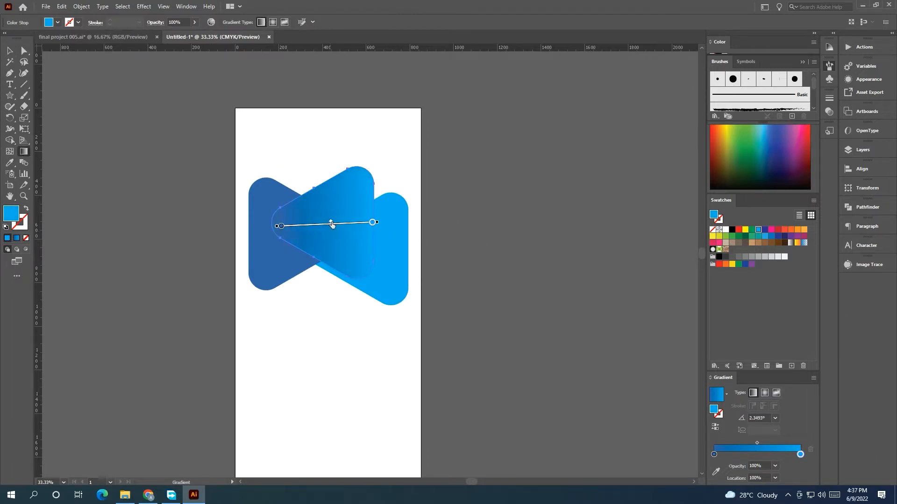
click(9, 50)
click(150, 186)
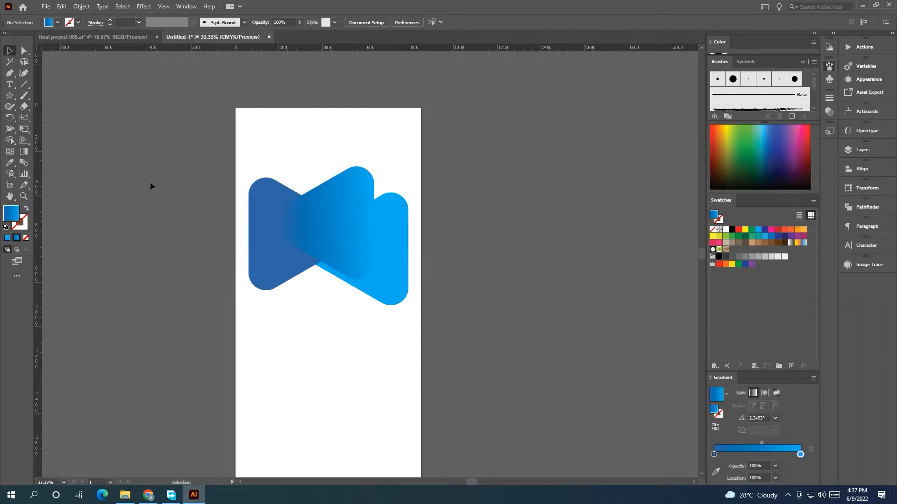
- Enlarge the three triangles together to about 756 px wide and 657 px high and group them
click(345, 252)
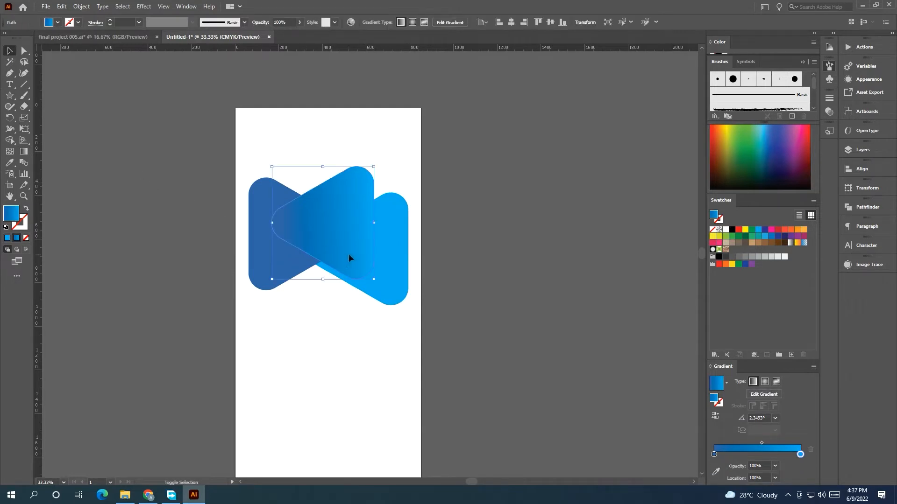
shift+click(379, 280)
shift+click(277, 279)
drag(408, 306, 398, 193)
key(a)
key(ctrl+g)
- Centre the group of triangles horizontally on the artboard
key(v)
click(401, 23)
click(436, 25)
click(450, 293)
key(ctrl+shift+a)
- Ungroup the three triangles
click(403, 222)
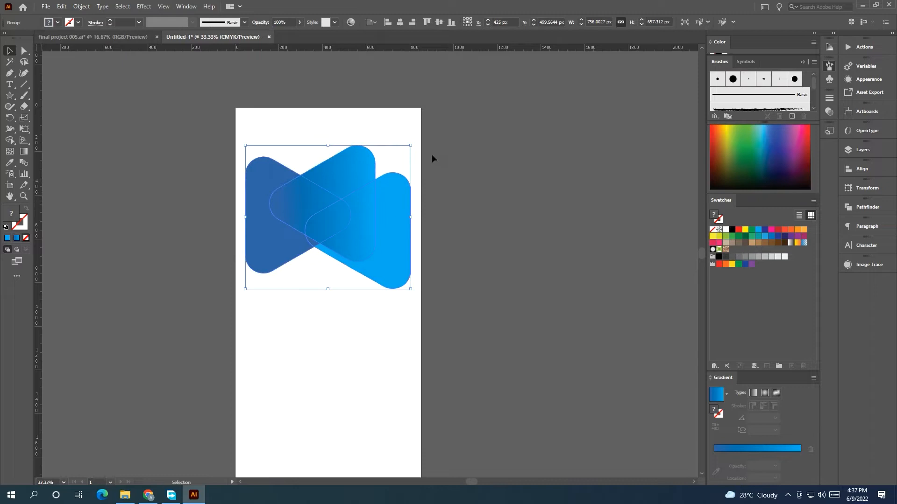
click(413, 146)
click(344, 209)
right_click(390, 238)
click(436, 306)
- Duplicate the gradient triangle slightly below the original and fill the copy with white
click(368, 202)
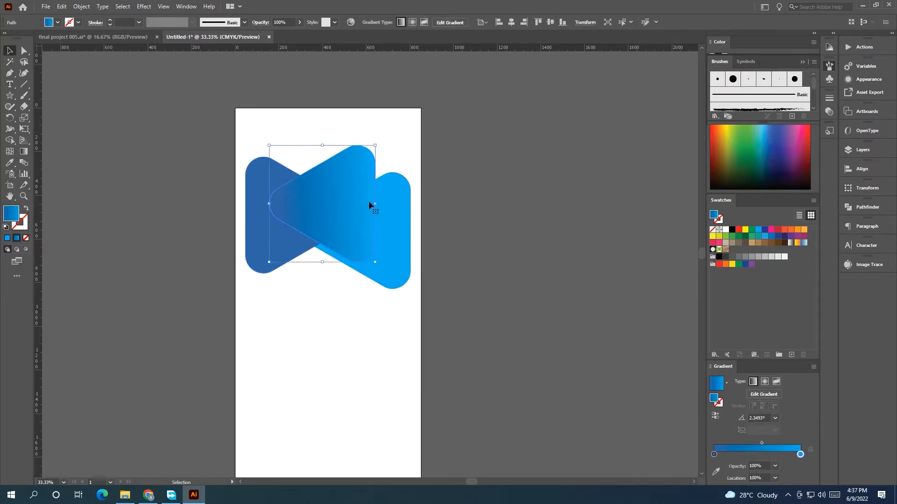
key(v)
mouse_move(320, 214)
mouse_down()
mouse_move(390, 220)
mouse_move(326, 198)
mouse_move(320, 217)
mouse_up()
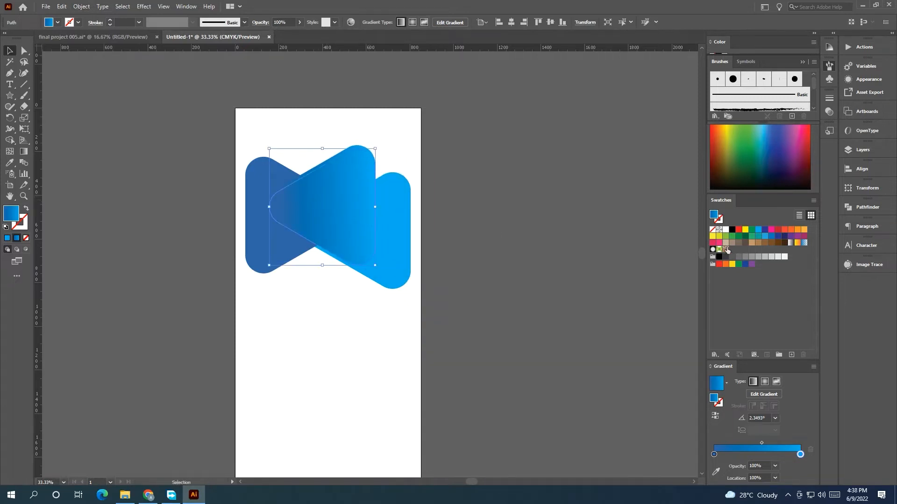
click(726, 232)
- Scale the white triangle down to about 415 px wide and centre it vertically within the gradient triangle
drag(375, 149, 367, 157)
drag(340, 184, 338, 189)
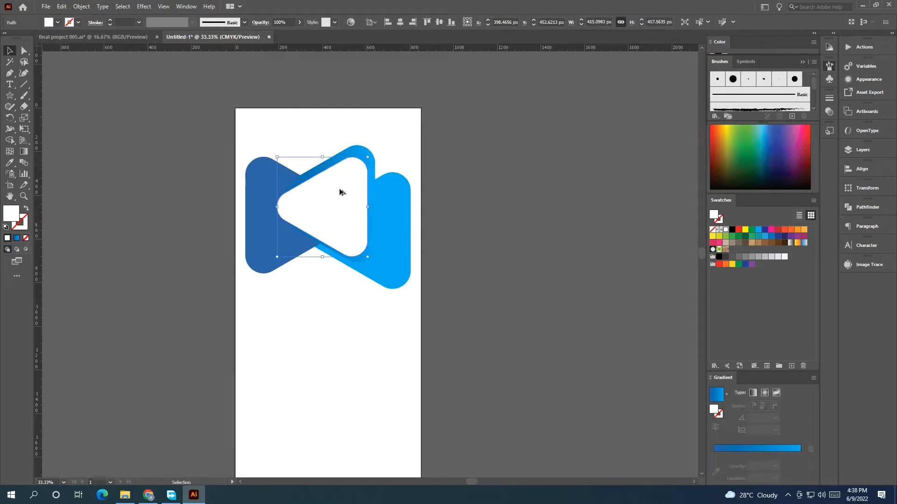
scroll(345, 165, up, 2)
shift+click(378, 124)
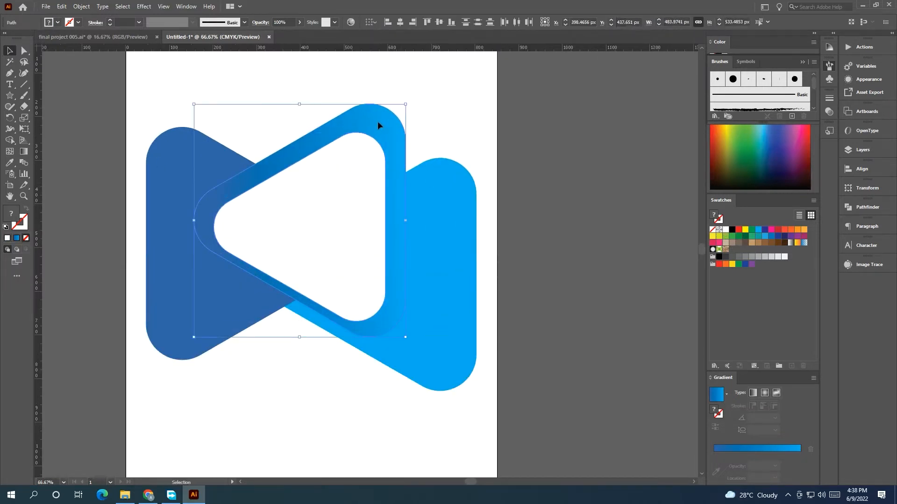
click(439, 22)
click(573, 232)
- Narrow the inner triangle to about 393 px and turn its white fill into a 23 pt white stroke
click(280, 222)
drag(215, 219, 215, 219)
click(27, 210)
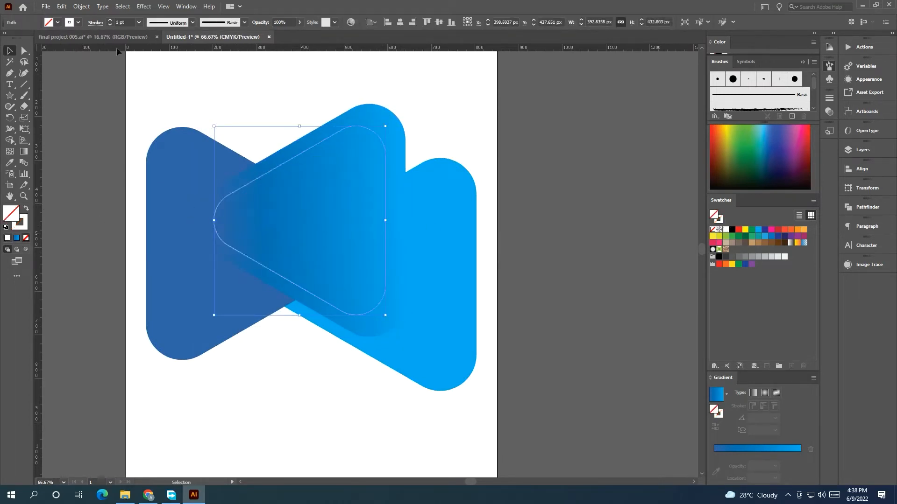
click(110, 21)
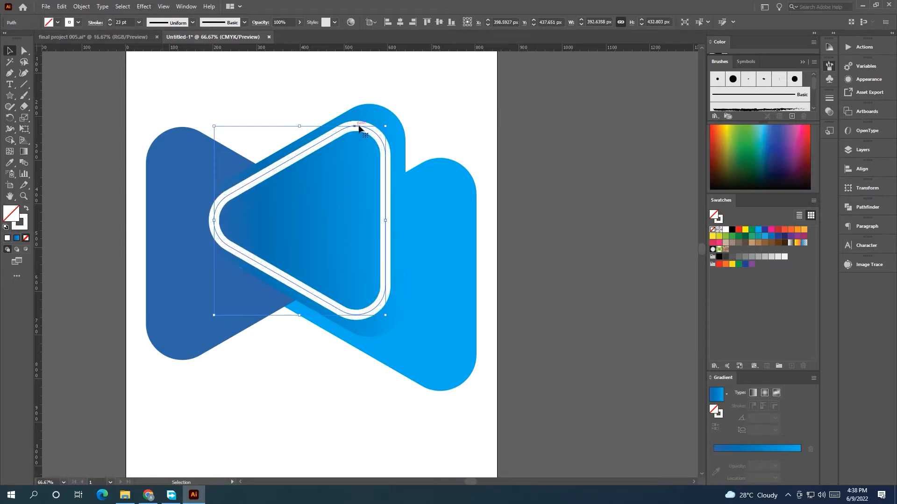
- Scale the white outline to about 354 px wide and 390 px high and set its stroke to 20 pt
drag(384, 125, 377, 136)
click(109, 24)
click(110, 24)
click(110, 24)
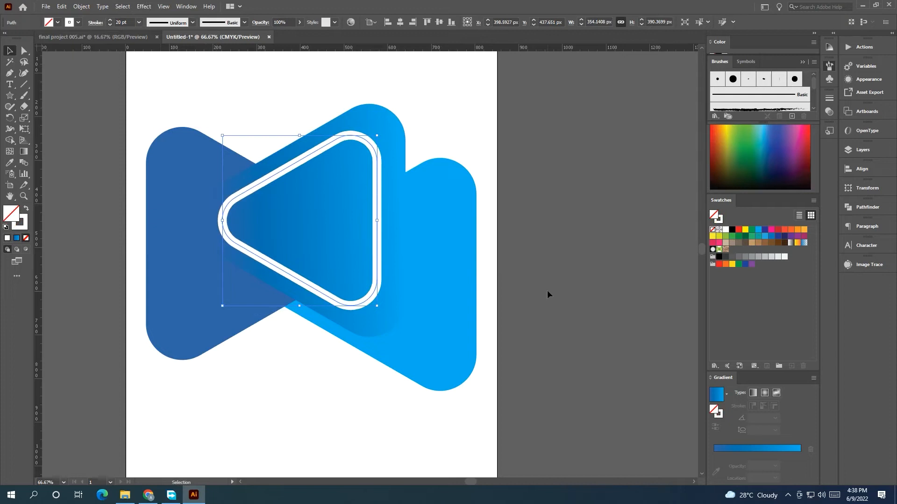
click(547, 291)
- Duplicate the white outline slightly down and right, and give the copy a solid dark indigo fill without a stroke
click(377, 206)
alt+drag(382, 209, 394, 215)
click(24, 209)
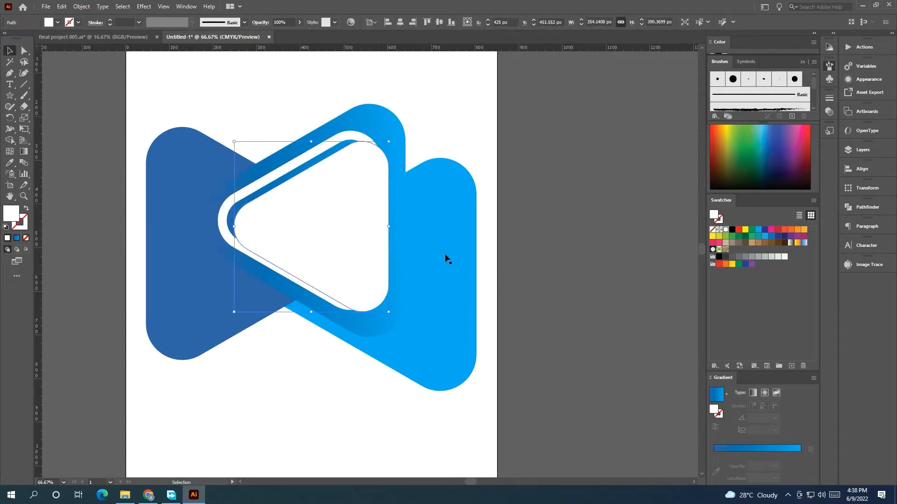
click(764, 231)
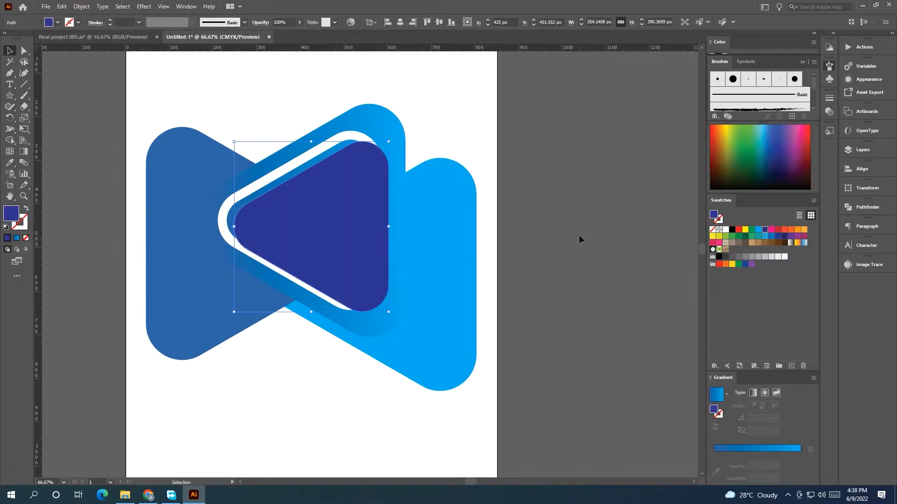
- Bring the white outline to the front and fit the dark indigo triangle inside it
drag(352, 192, 323, 270)
click(371, 147)
right_click(372, 147)
mouse_move(421, 314)
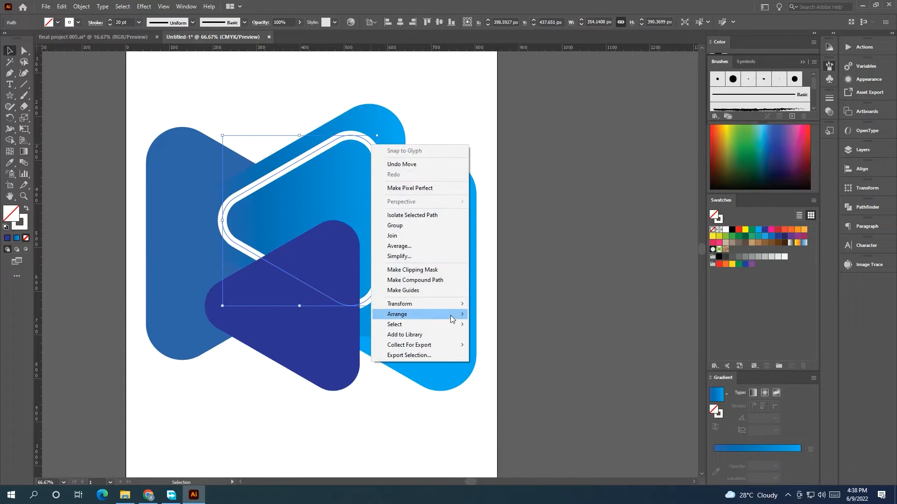
click(455, 313)
drag(286, 354, 310, 253)
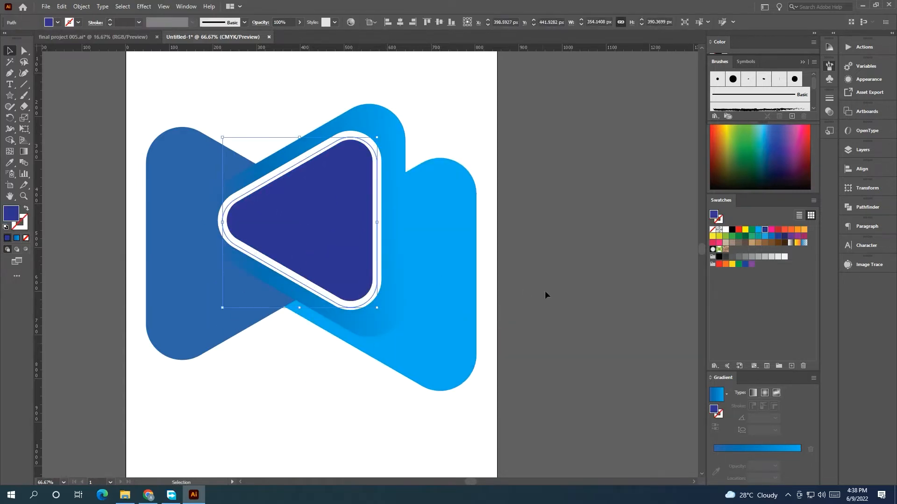
- Reverse the gradient direction of the middle rounded triangle
click(559, 293)
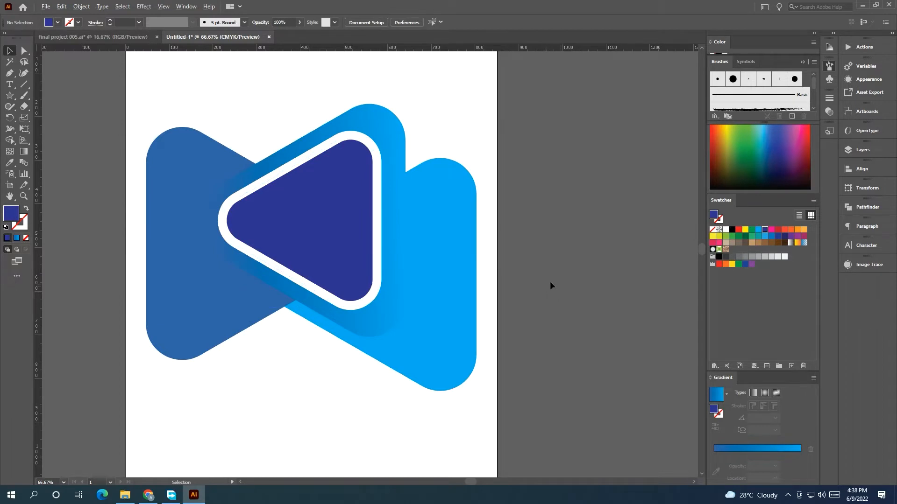
scroll(546, 282, down, 1)
drag(588, 266, 579, 239)
drag(513, 390, 503, 344)
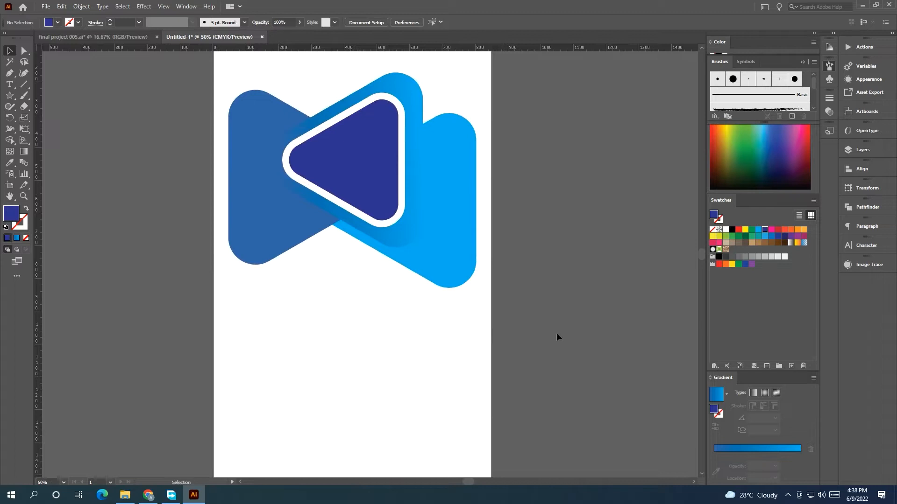
click(402, 229)
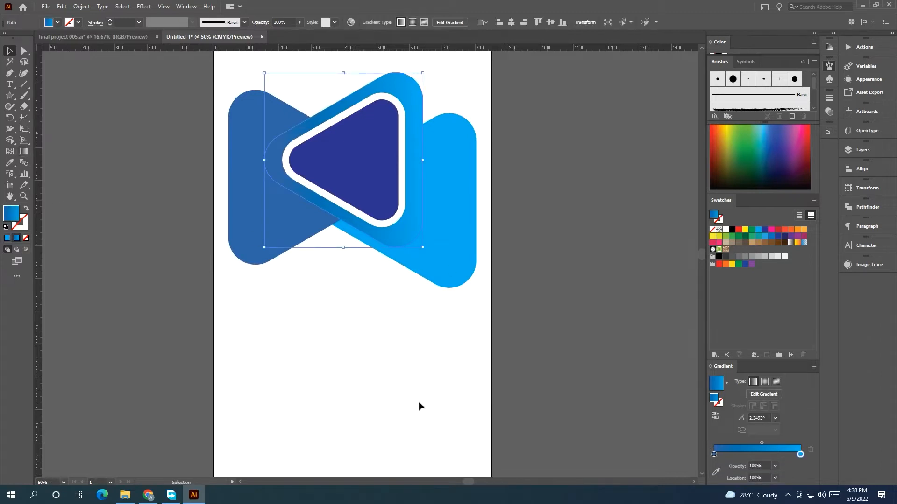
click(715, 416)
click(544, 327)
drag(575, 292, 572, 323)
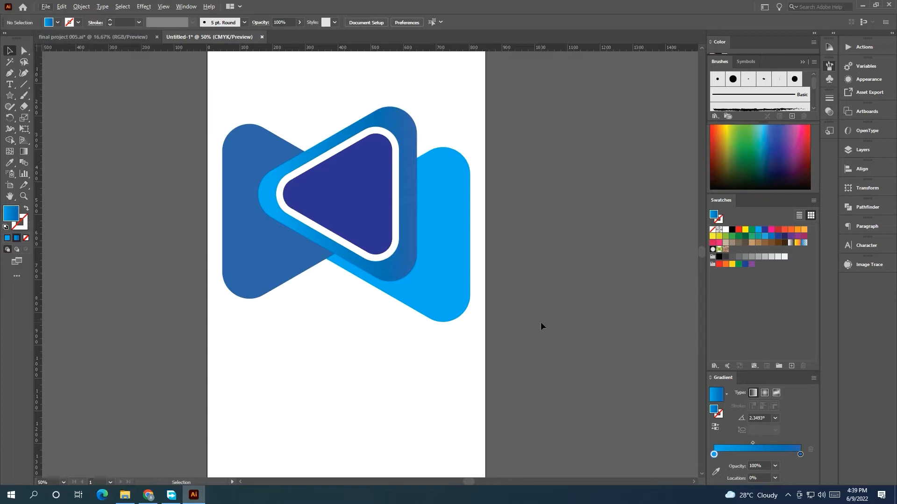
- Lighten the fill of the left back triangle to the medium blue #4587C9
click(263, 264)
double_click(20, 213)
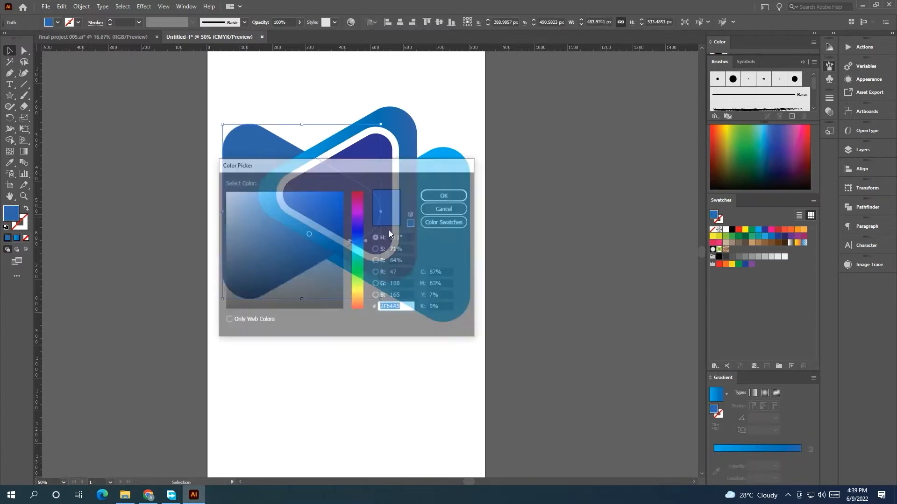
drag(308, 233, 302, 215)
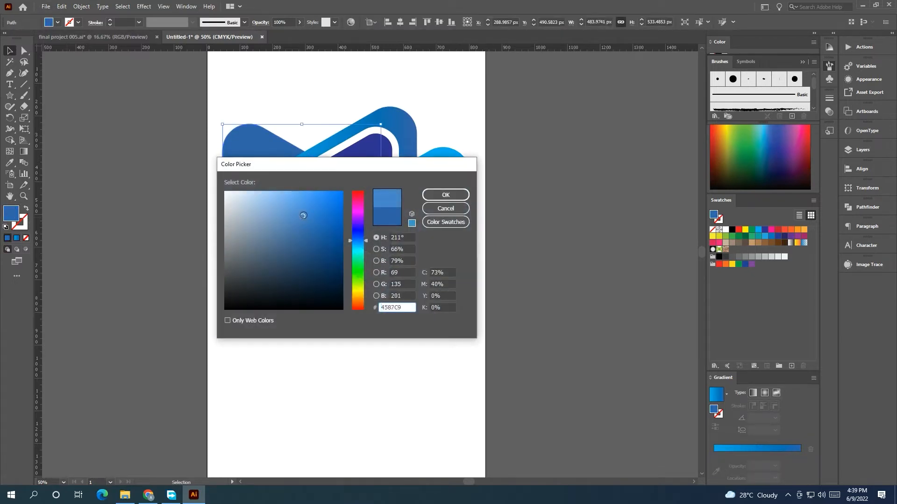
click(466, 196)
- Change the fill of the right back triangle to the soft light blue #5DBDDB
click(437, 254)
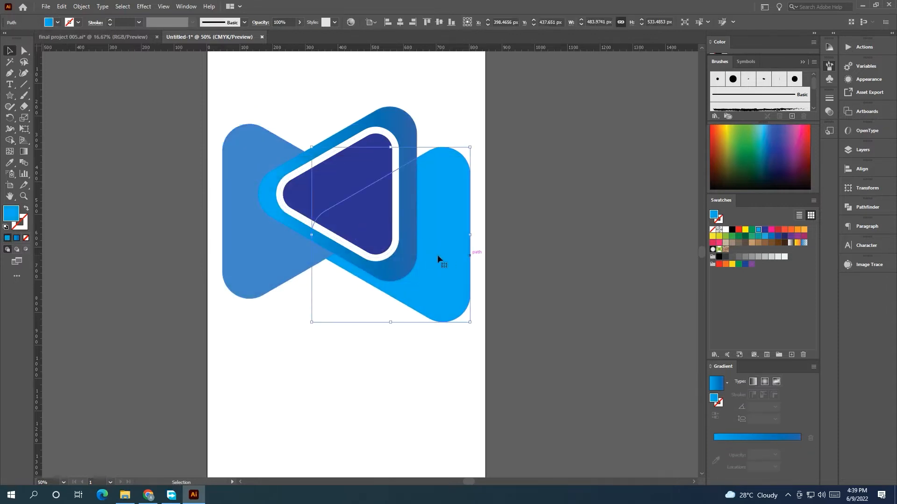
double_click(21, 215)
drag(304, 220, 304, 205)
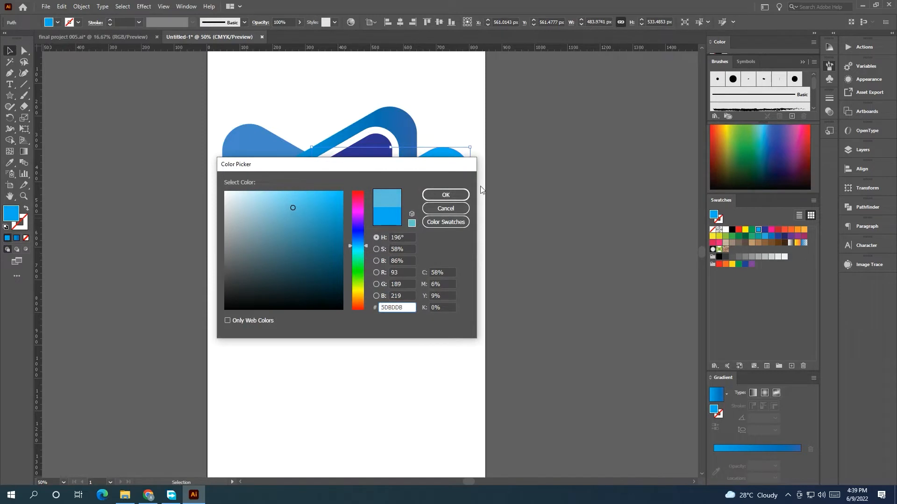
click(446, 194)
click(543, 230)
- Recolor the middle triangle's gradient stops, sampling the start from the left triangle's blue and the end from the right triangle's light blue
click(408, 230)
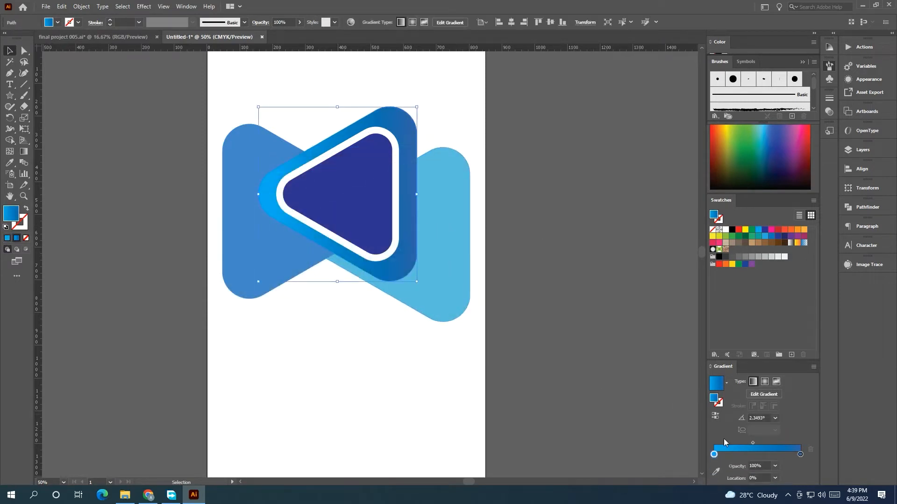
click(715, 472)
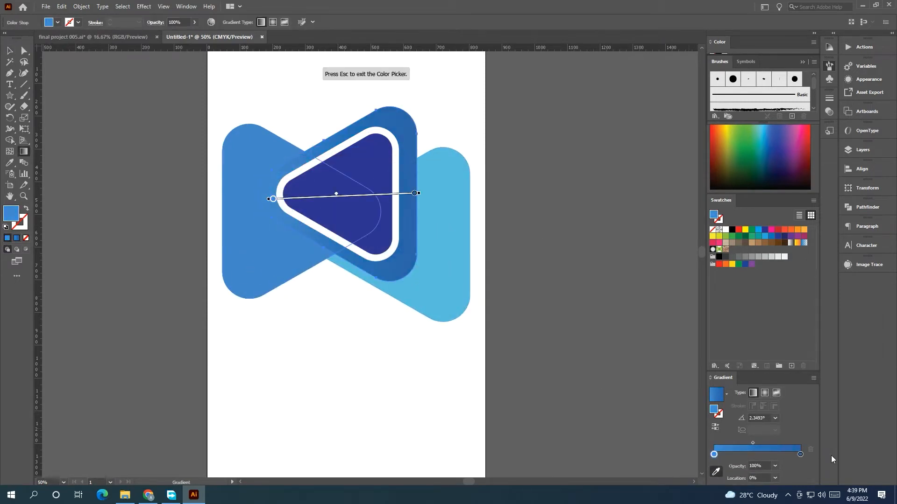
click(800, 455)
click(444, 283)
key(v)
click(83, 130)
scroll(83, 130, down, 2)
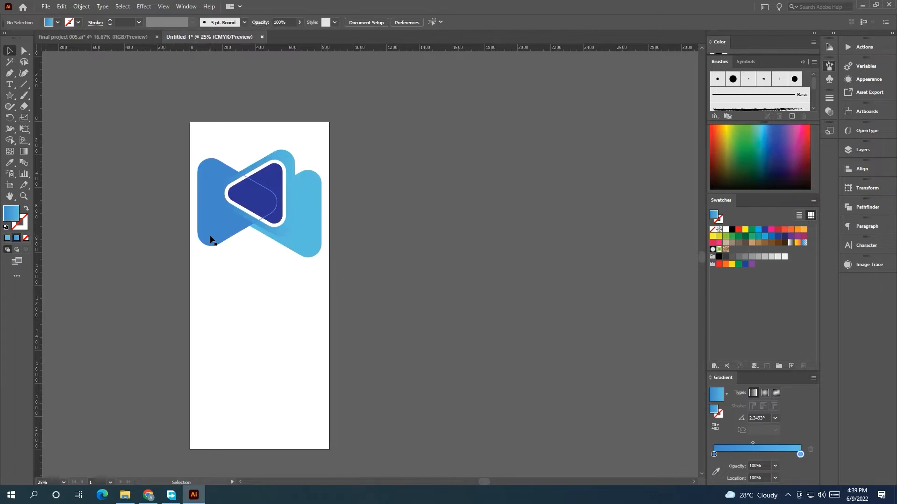
- Enlarge the gradient triangle slightly, and scale up the white outline and indigo triangle inside it
scroll(252, 193, up, 3)
click(265, 187)
shift+click(300, 114)
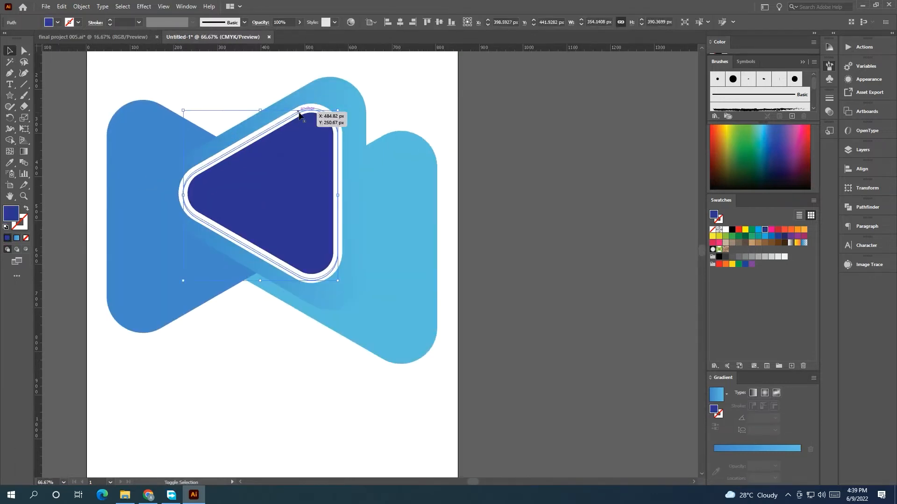
shift+click(324, 97)
drag(356, 87, 375, 140)
click(536, 260)
click(355, 169)
click(494, 328)
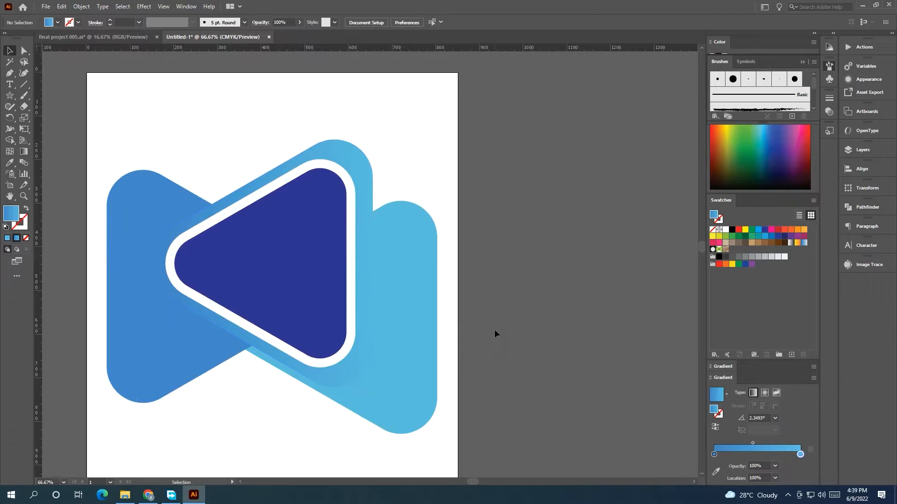
- Shift the triangle graphic slightly down on the artboard and move the light blue right triangle a bit further down
drag(494, 328, 517, 273)
scroll(517, 272, down, 1)
click(457, 274)
shift+click(412, 153)
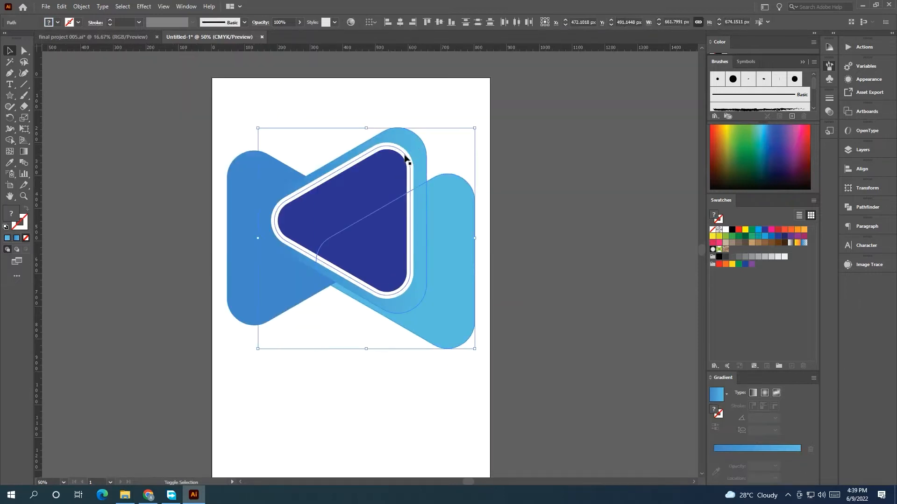
drag(340, 207, 340, 218)
click(558, 276)
drag(558, 276, 558, 252)
drag(457, 237, 460, 246)
- Move the gradient triangle, white outline and indigo triangle up, enlarging them together to about 567 px wide and 625 px high, centered at X 425 px
click(410, 148)
mouse_move(390, 135)
mouse_down()
mouse_move(402, 159)
mouse_move(401, 125)
mouse_up()
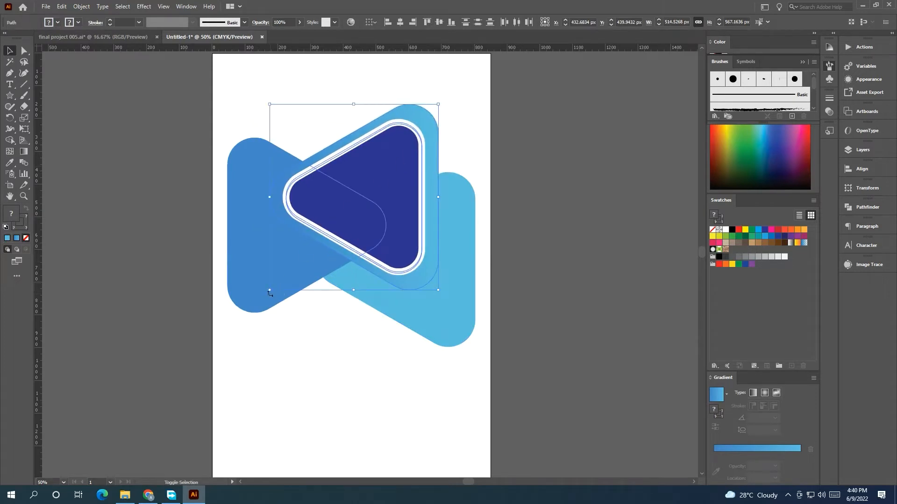
drag(270, 291, 253, 310)
drag(326, 231, 333, 223)
drag(333, 222, 332, 223)
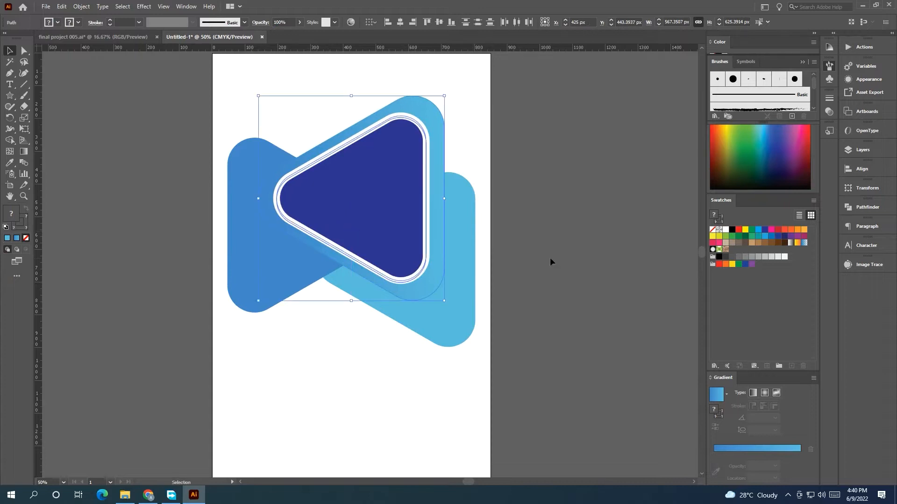
click(550, 260)
- Nudge the indigo triangle and its white outline slightly right and up within the gradient triangle
click(398, 187)
shift+click(414, 120)
drag(396, 155, 400, 153)
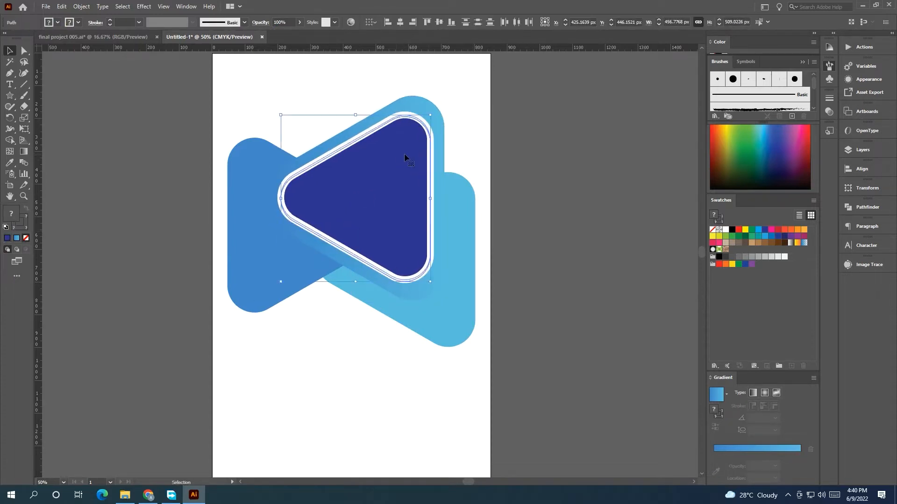
click(503, 204)
- Try redirecting the middle triangle's gradient diagonally with the Gradient tool, at an angle of about 140°
click(312, 159)
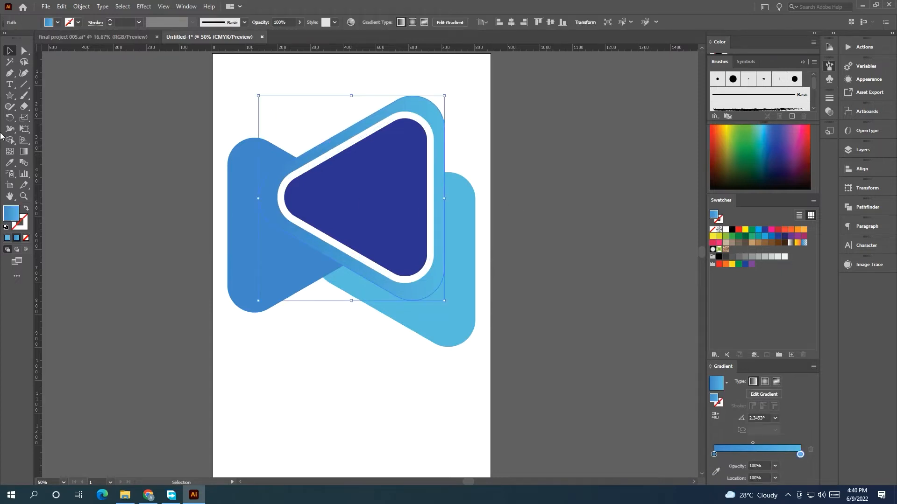
click(22, 155)
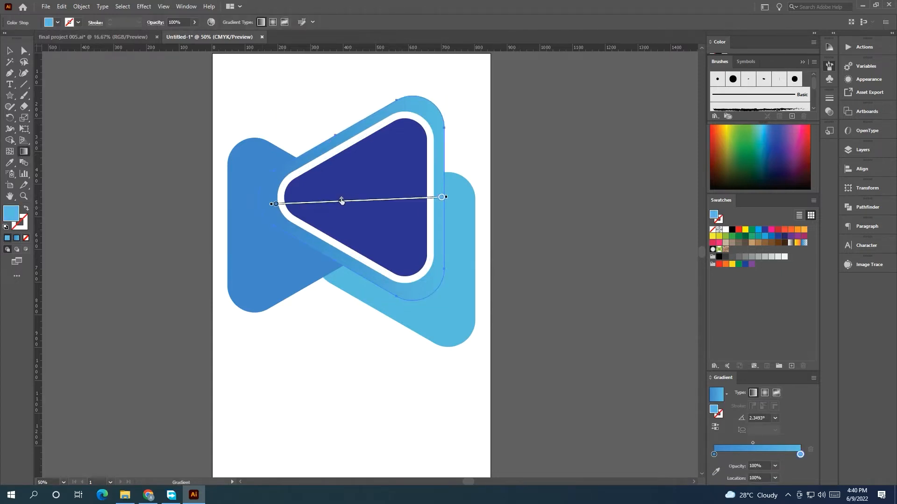
drag(284, 138, 450, 216)
drag(481, 261, 121, 115)
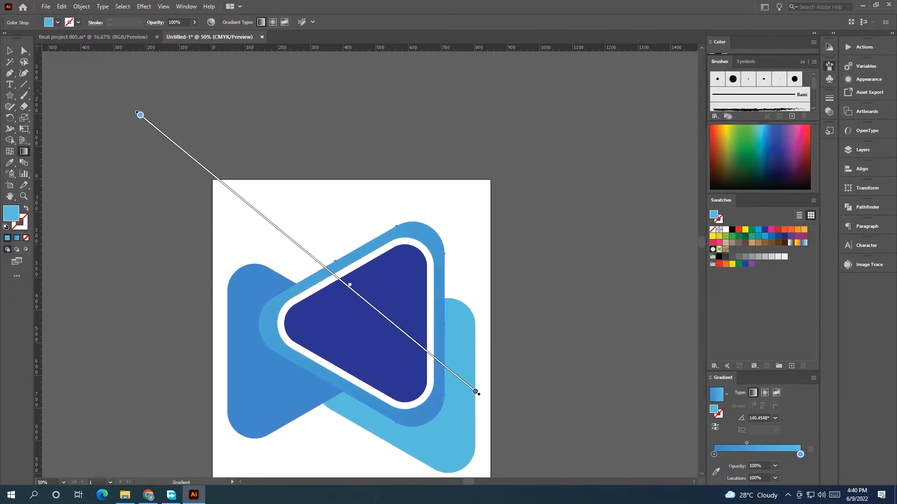
click(7, 51)
click(139, 151)
scroll(139, 152, down, 2)
drag(142, 158, 170, 101)
- Undo the last two gradient direction changes on the middle triangle
key(ctrl+z)
key(ctrl+z)
click(165, 151)
drag(163, 184, 180, 149)
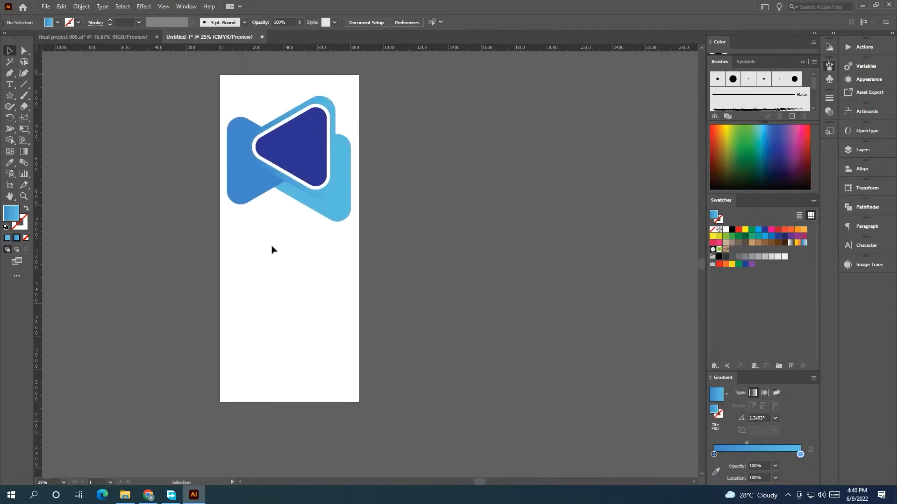
- Add a line of placeholder text below the triangle graphic and scale it up to about 87 pt
click(9, 84)
scroll(229, 224, up, 1)
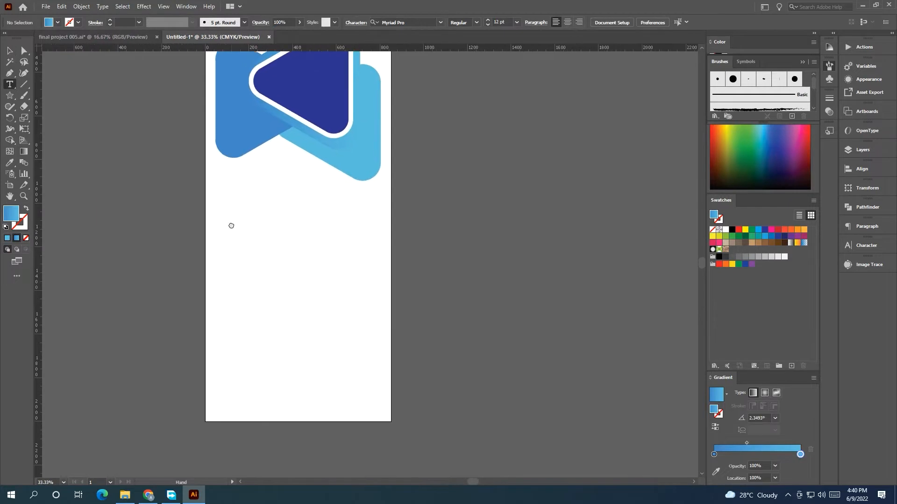
click(218, 193)
key(Escape)
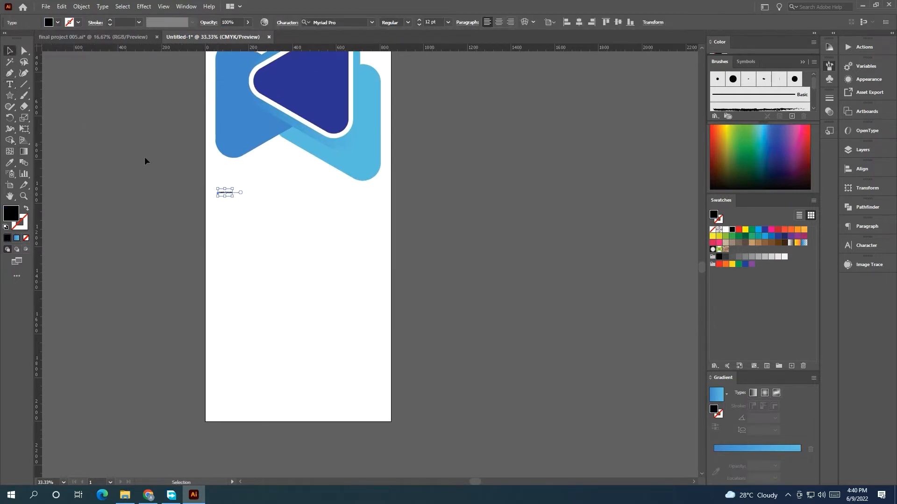
drag(234, 196, 319, 289)
- Replace the Lorem ipsum placeholder text with HEADLINE
click(9, 84)
drag(321, 206, 204, 218)
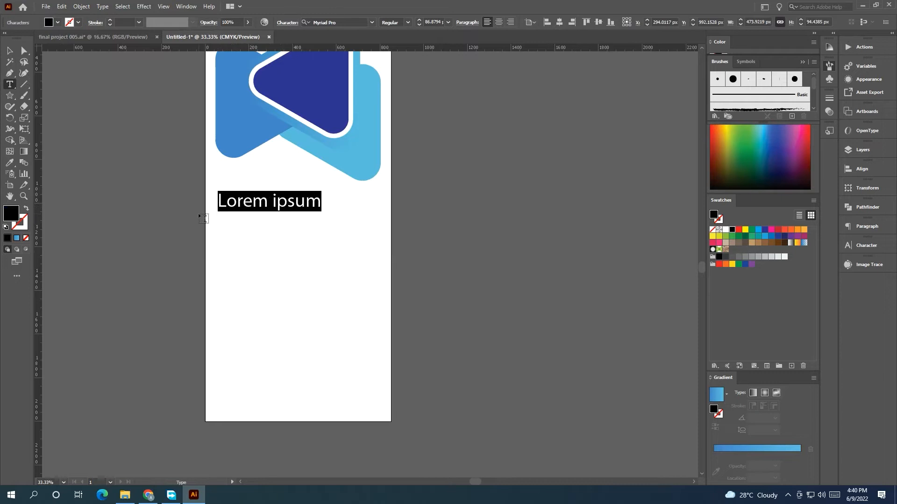
key(BackSpace)
text(H)
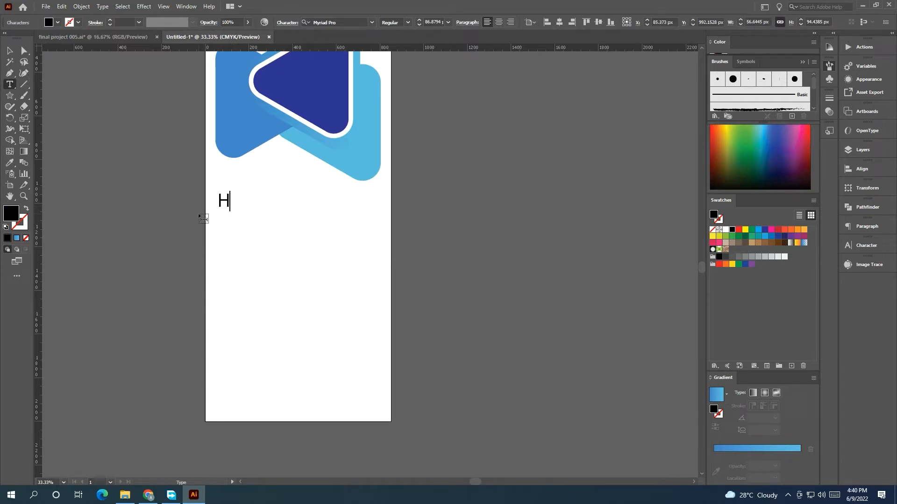
text(EADLINE)
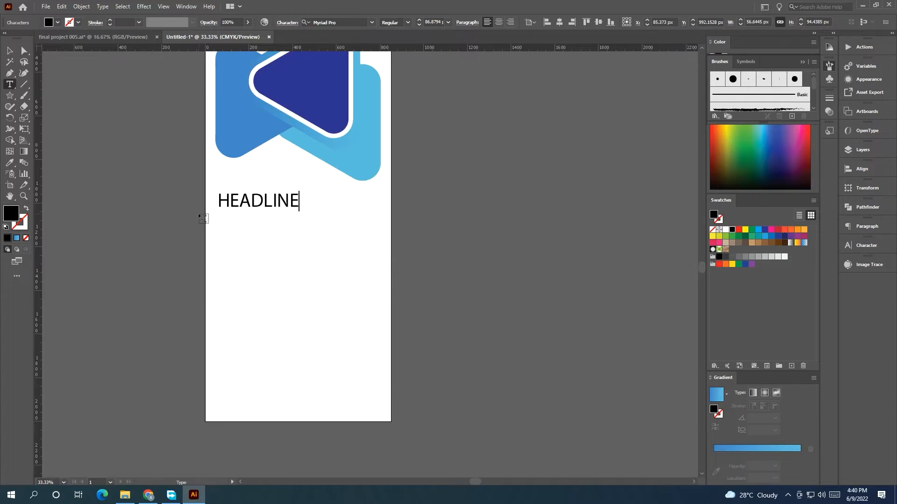
- Add a second text line below the headline, scaled to about 63 pt, reading PLACE YOUR TEXT HERE
click(218, 227)
key(Escape)
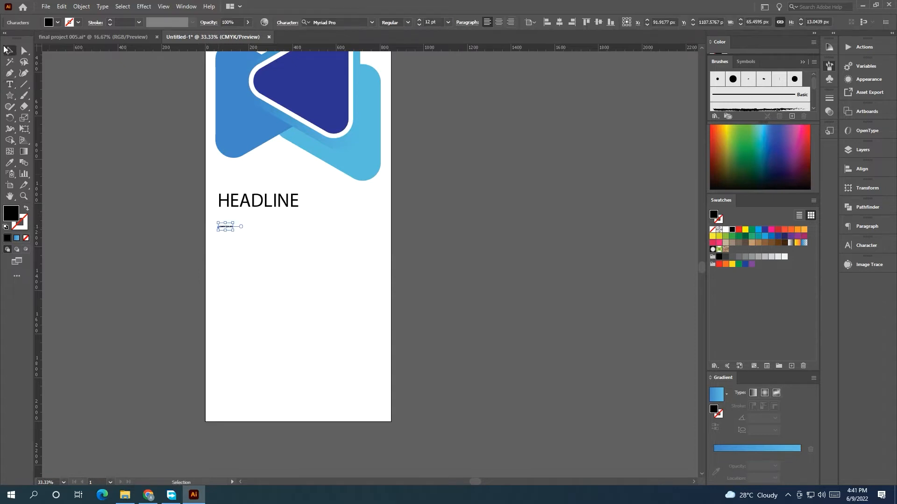
drag(234, 229, 210, 233)
click(9, 84)
key(BackSpace)
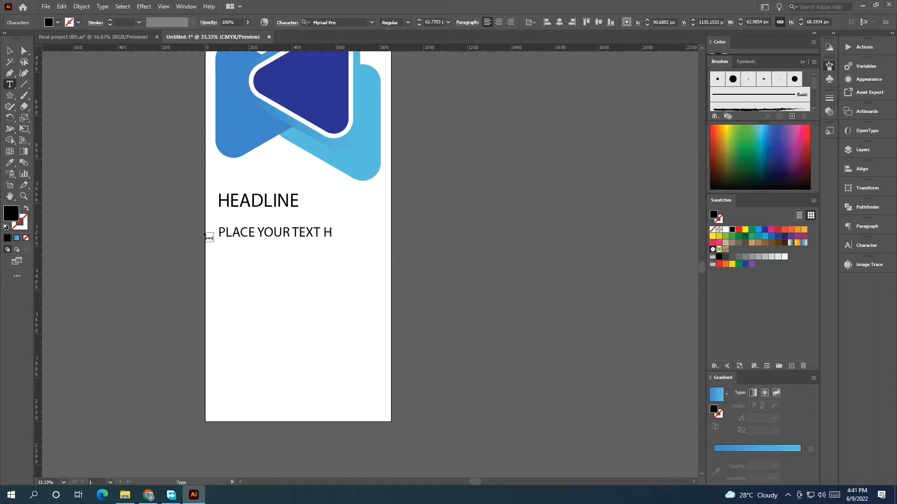
text(RE)
click(9, 50)
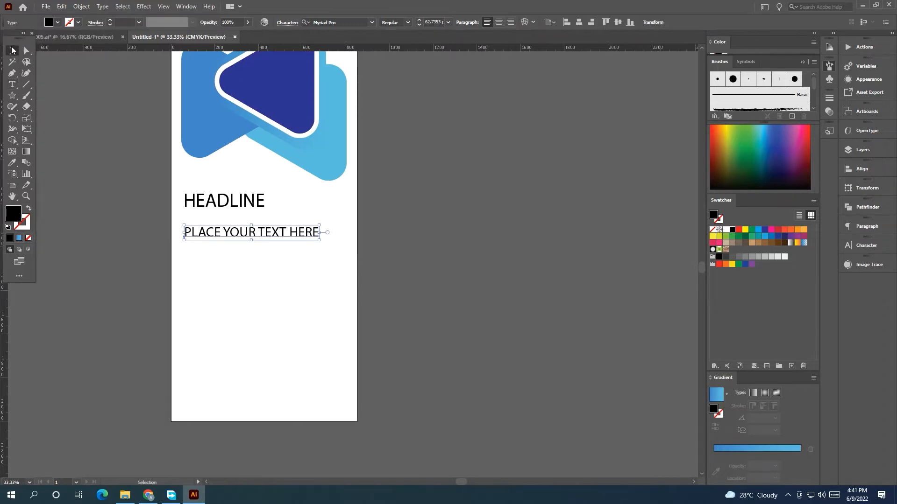
drag(13, 40, 21, 59)
click(185, 220)
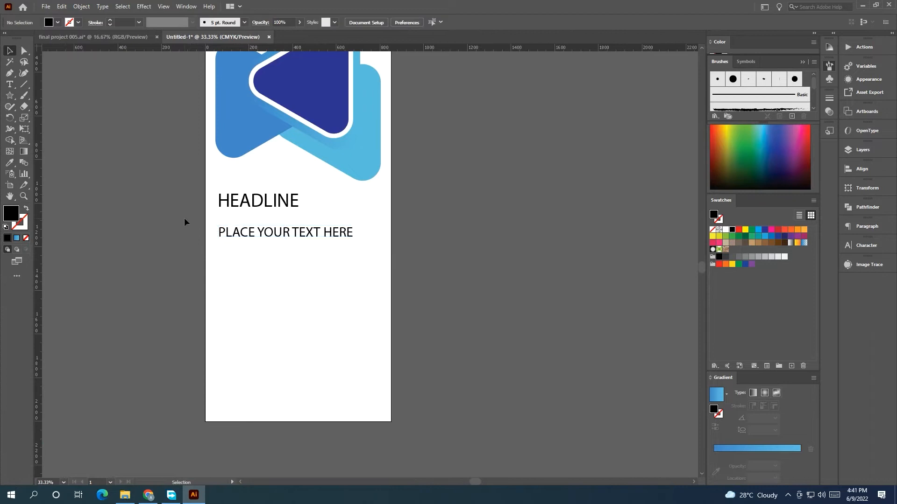
- Set the headline's font to Acumin Variable Concept and raise its custom weight to a heavy bold
scroll(187, 278, up, 2)
click(229, 268)
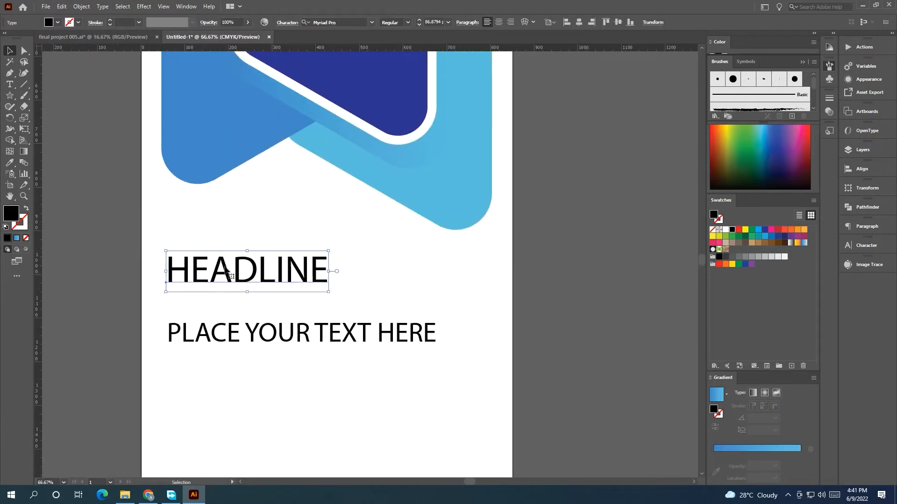
click(372, 22)
click(366, 75)
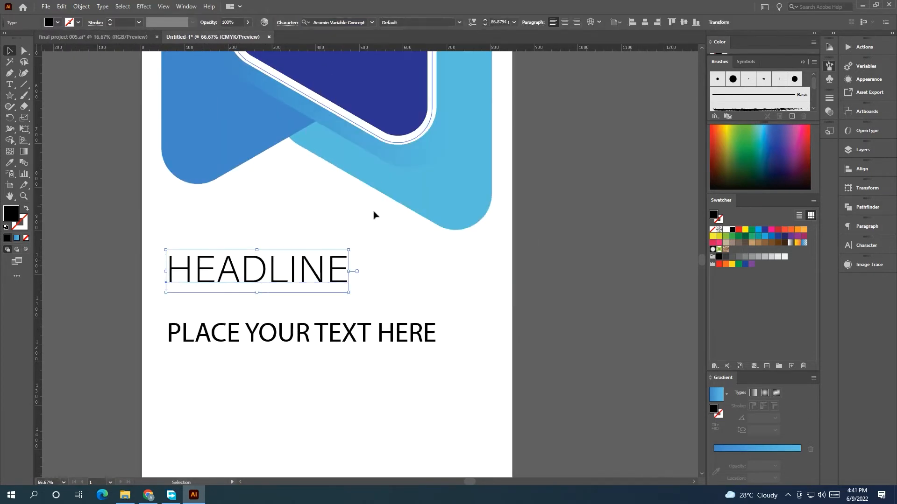
click(471, 24)
drag(387, 50, 430, 50)
- Color the letters LINE in the headline with the blue sampled from the left triangle
click(9, 84)
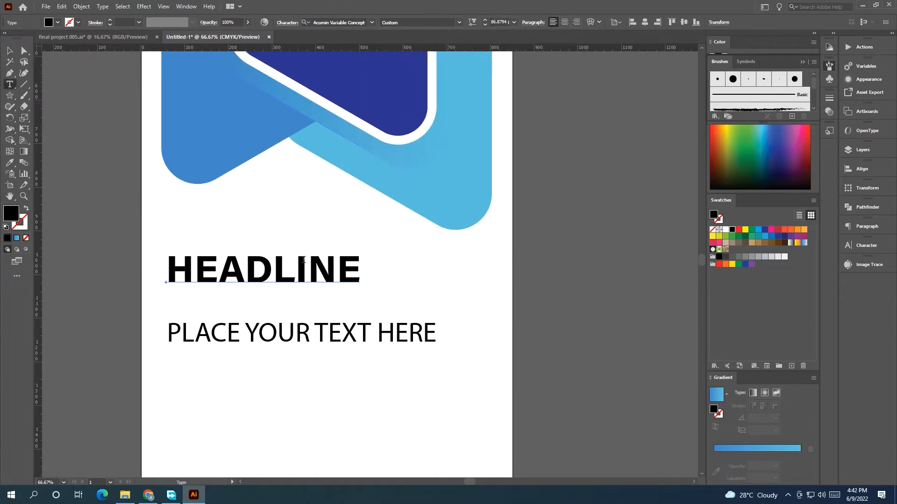
drag(352, 268, 274, 268)
key(i)
click(160, 129)
click(163, 125)
key(Escape)
click(143, 172)
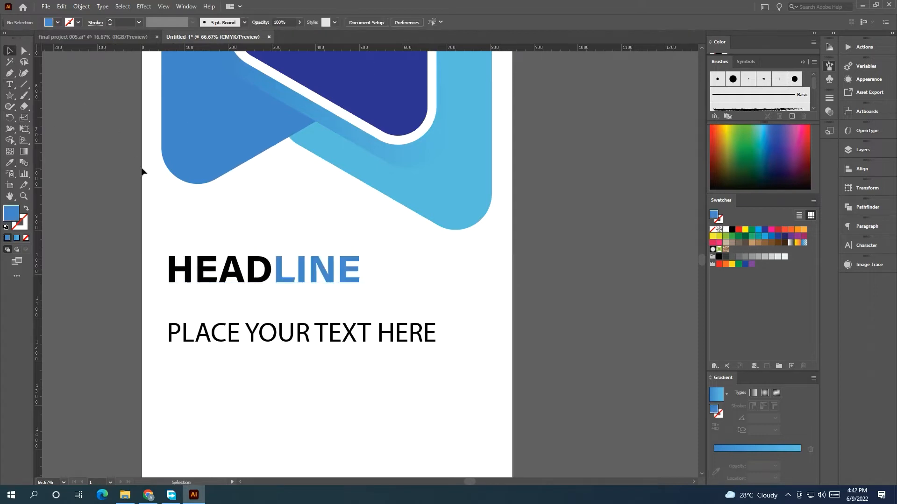
- Enlarge the headline and place a slightly smaller PLACE YOUR TEXT HERE line directly beneath it
scroll(129, 183, down, 1)
drag(232, 296, 226, 278)
drag(361, 282, 349, 303)
shift+click(256, 250)
click(355, 280)
drag(271, 301, 271, 293)
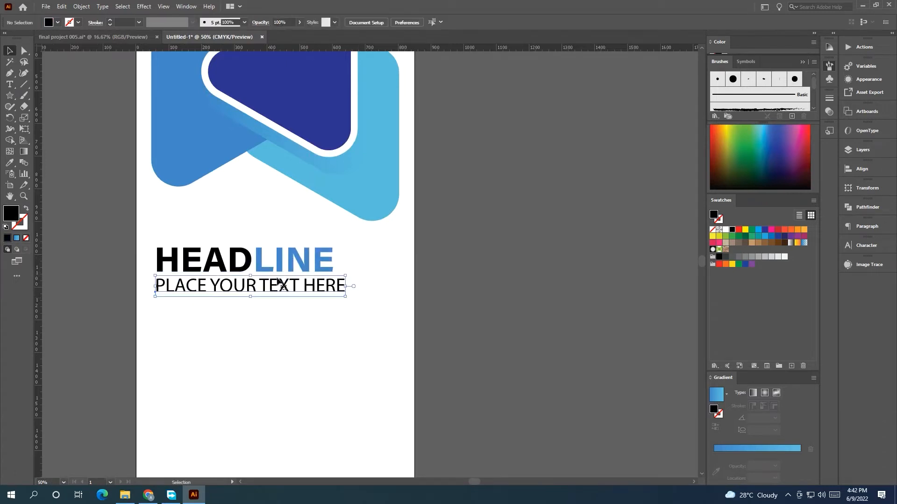
- Scale the headline down and slightly reduce the PLACE YOUR TEXT HERE line to about 57 pt
click(280, 259)
drag(334, 261, 309, 261)
click(340, 285)
mouse_move(346, 286)
mouse_down()
mouse_move(362, 288)
mouse_move(338, 286)
mouse_up()
- Try coloring the PLACE YOUR TEXT HERE line with the light blue sampled from the right triangle
click(10, 162)
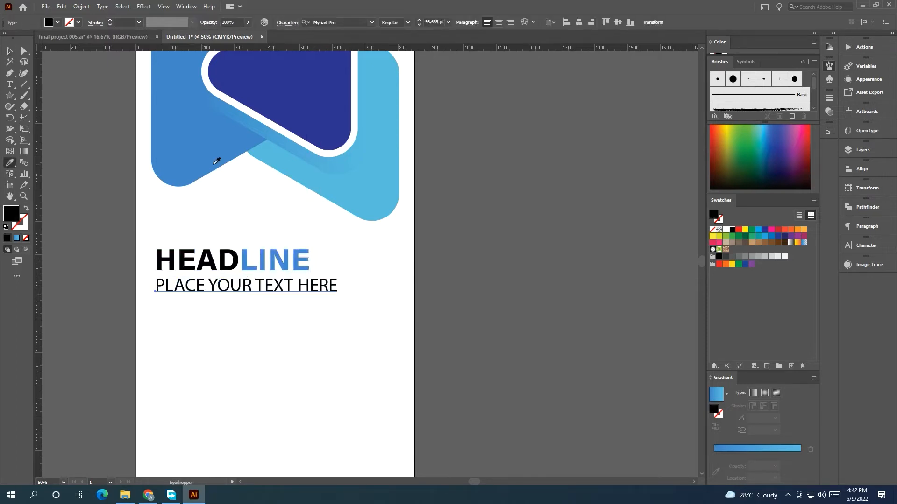
click(352, 192)
click(9, 50)
click(130, 200)
scroll(130, 201, down, 1)
drag(129, 234, 186, 211)
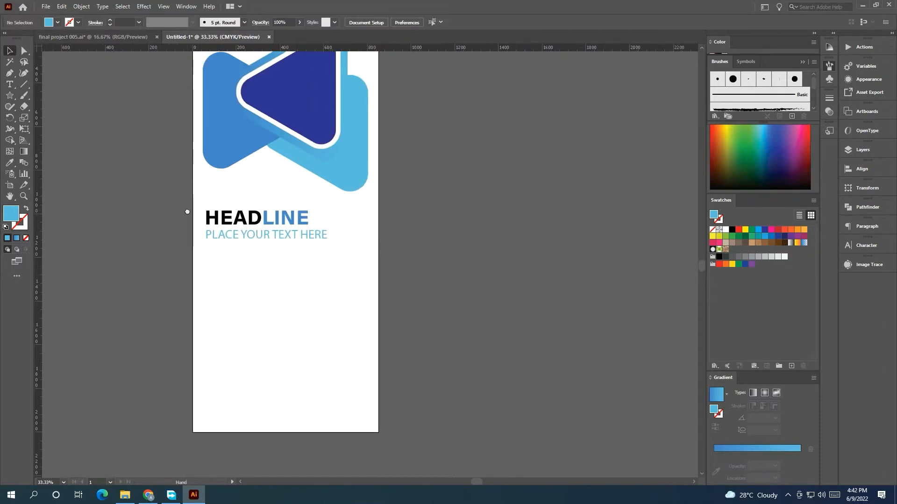
key(ctrl+z)
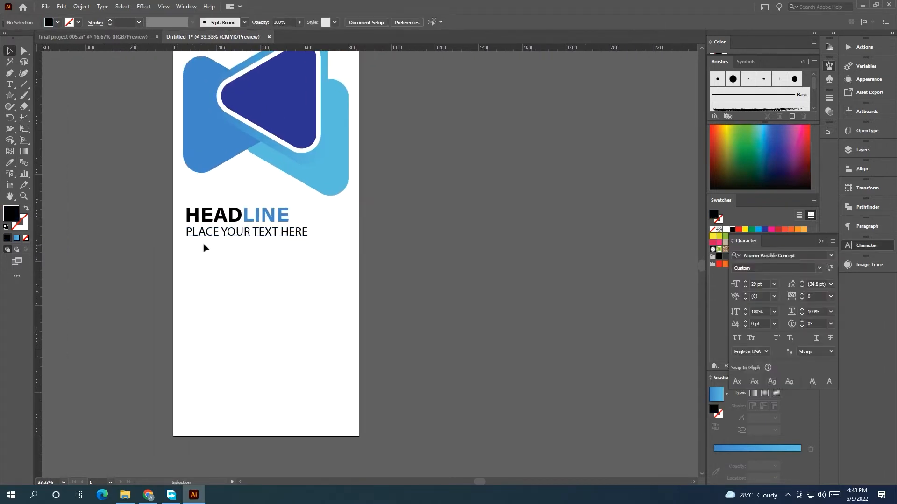
- Add a lorem ipsum area text block about 729 × 169 px beneath the PLACE YOUR TEXT HERE line
click(9, 86)
drag(187, 250, 350, 304)
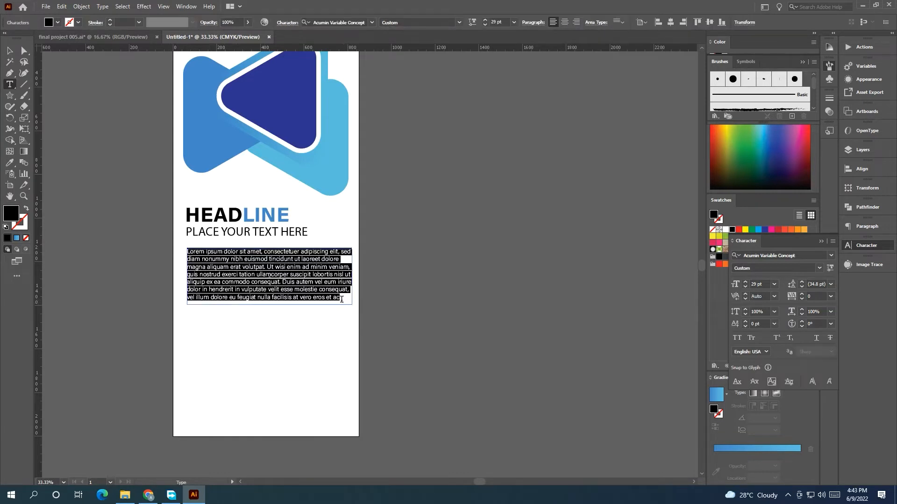
key(ctrl+z)
drag(186, 246, 346, 283)
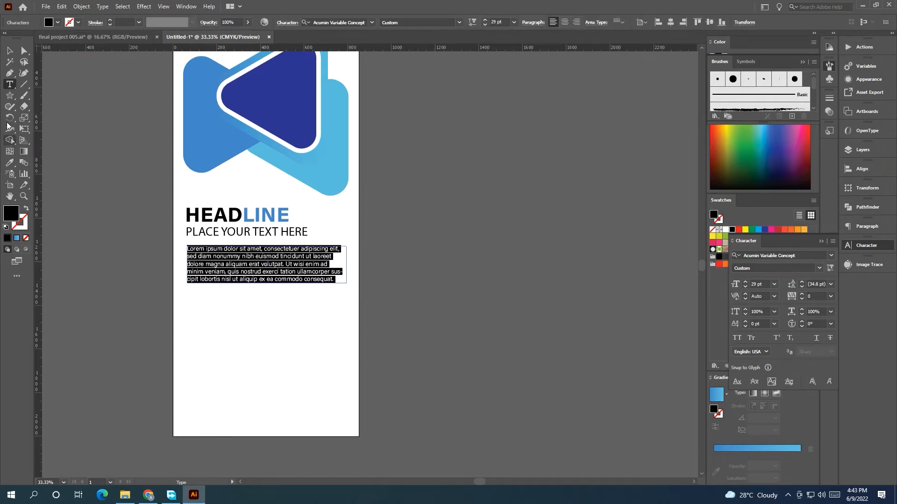
- Justify the lorem ipsum paragraph with its last line aligned left
click(577, 23)
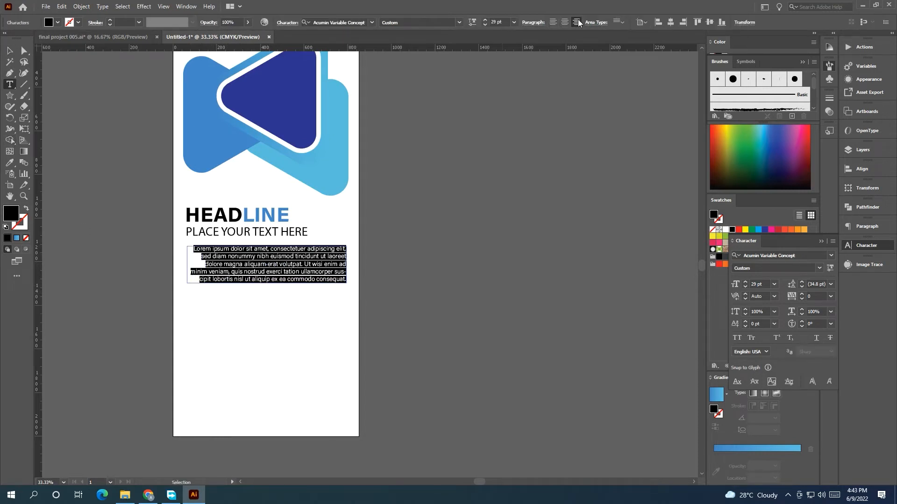
click(552, 22)
click(590, 23)
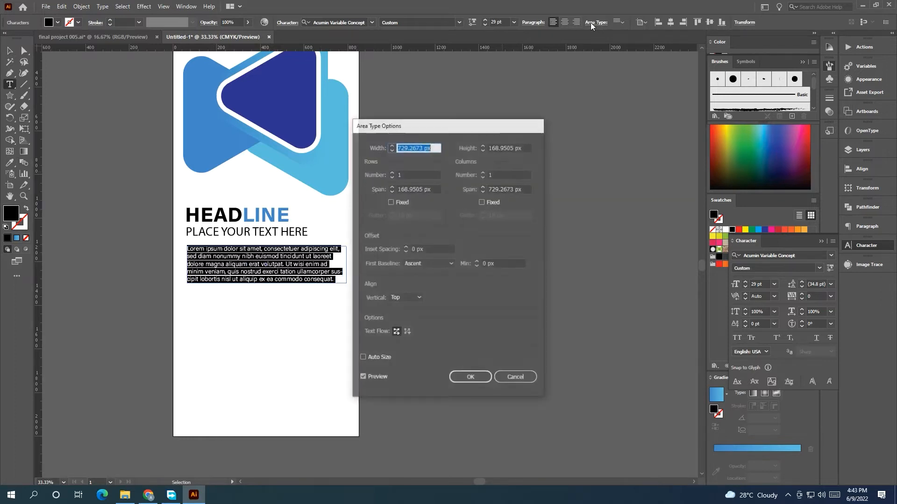
click(471, 377)
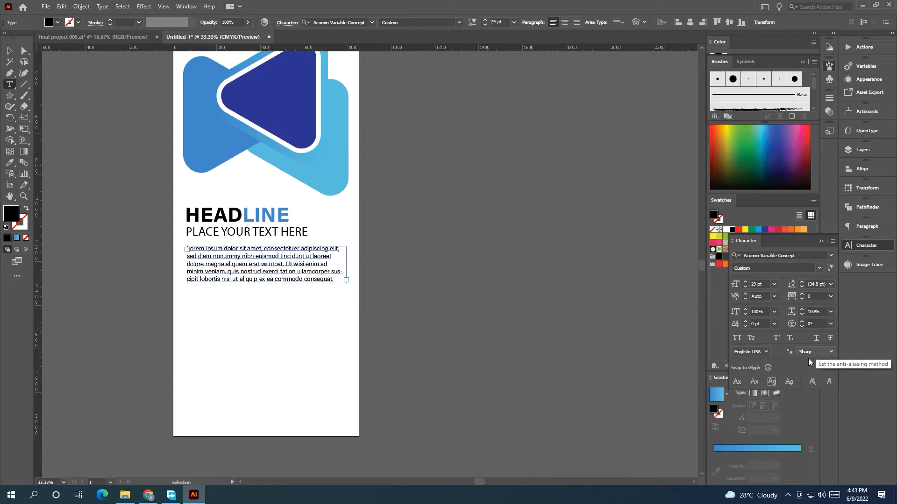
click(865, 265)
click(865, 226)
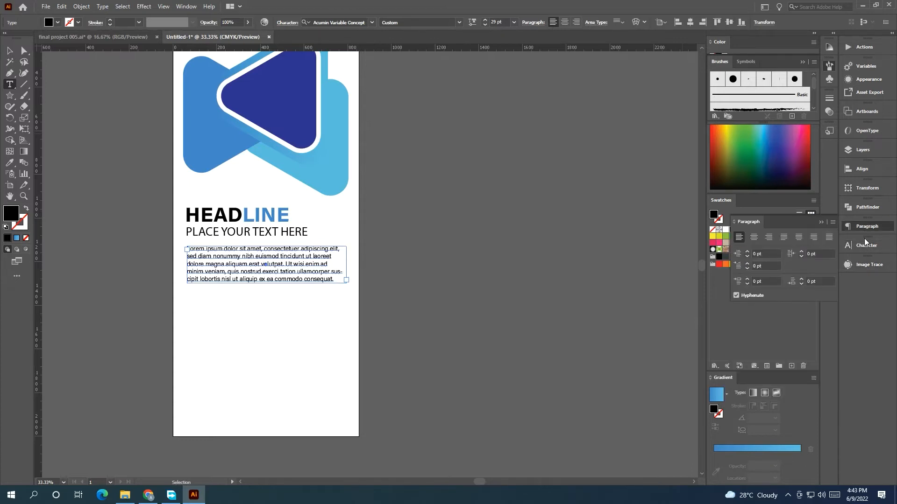
click(796, 239)
click(784, 238)
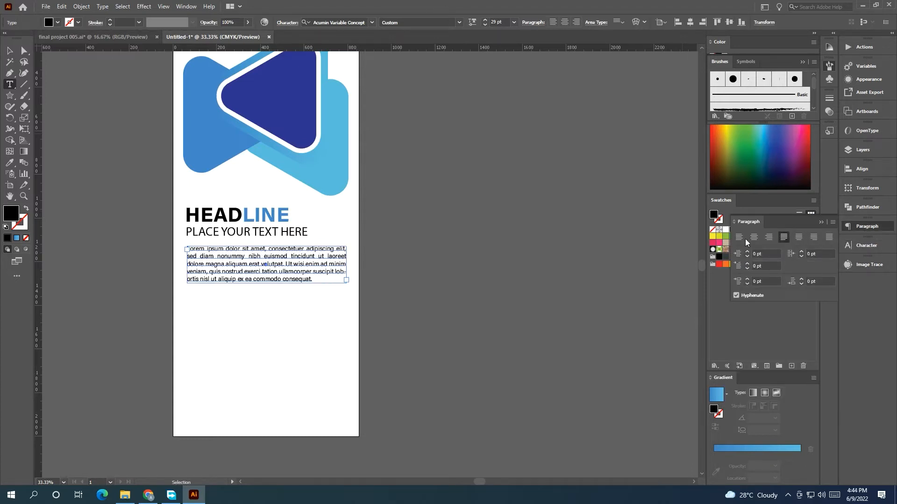
click(9, 50)
click(111, 224)
drag(124, 248, 161, 236)
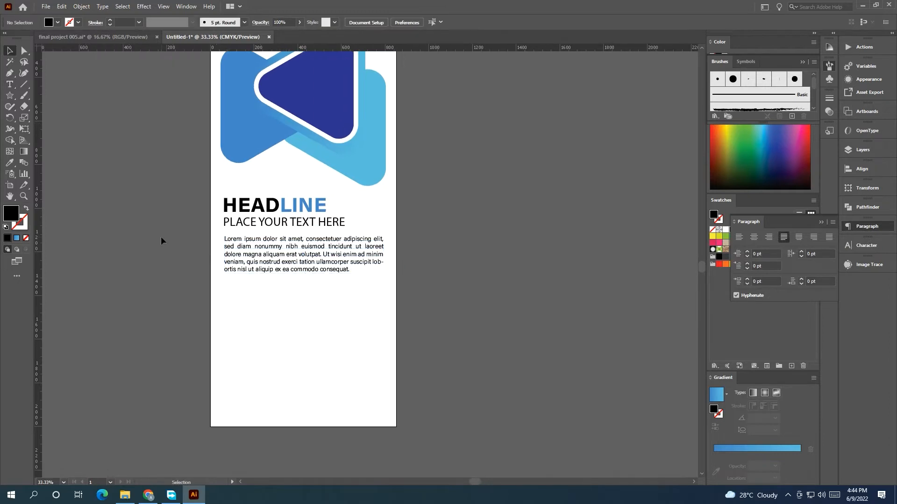
- Fill the lorem ipsum paragraph with dark gray
click(233, 243)
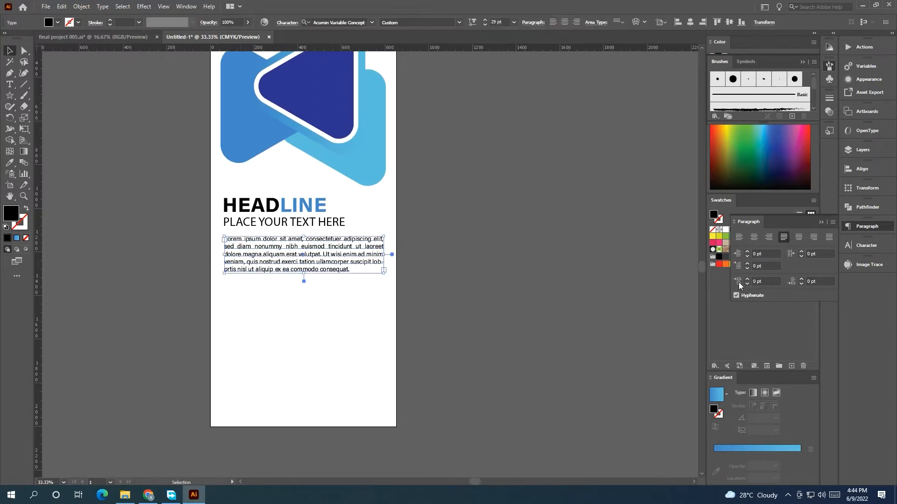
click(820, 224)
click(538, 290)
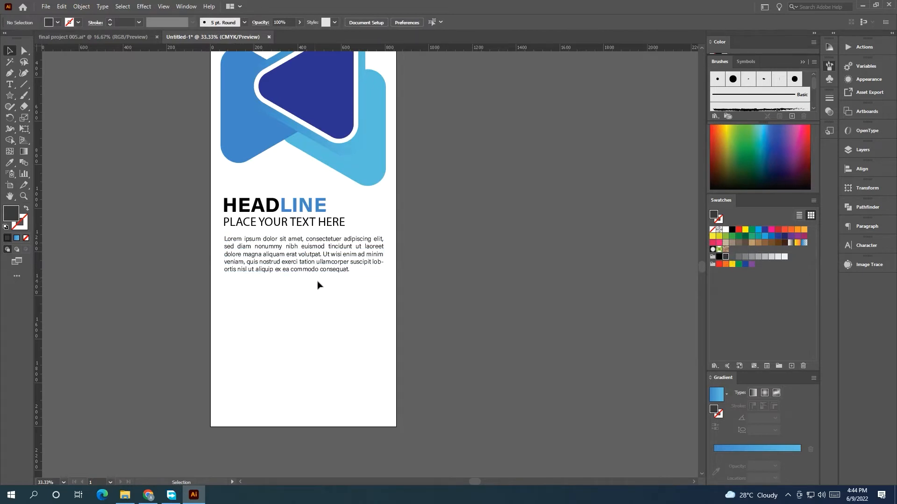
- Move the off-artboard BUSINESS, MARKETING and STRATTEGIES rows with their descriptions close to the banner's left side
scroll(203, 342, left, 8)
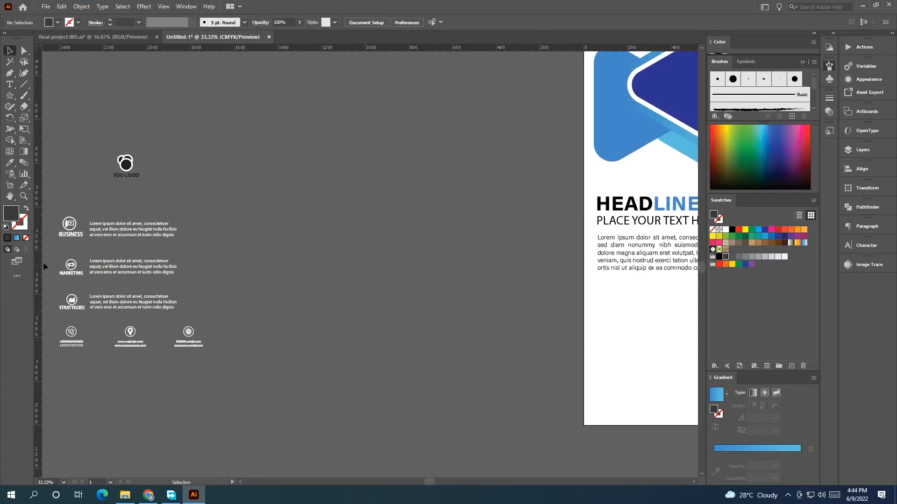
drag(214, 318, 217, 319)
drag(273, 302, 75, 308)
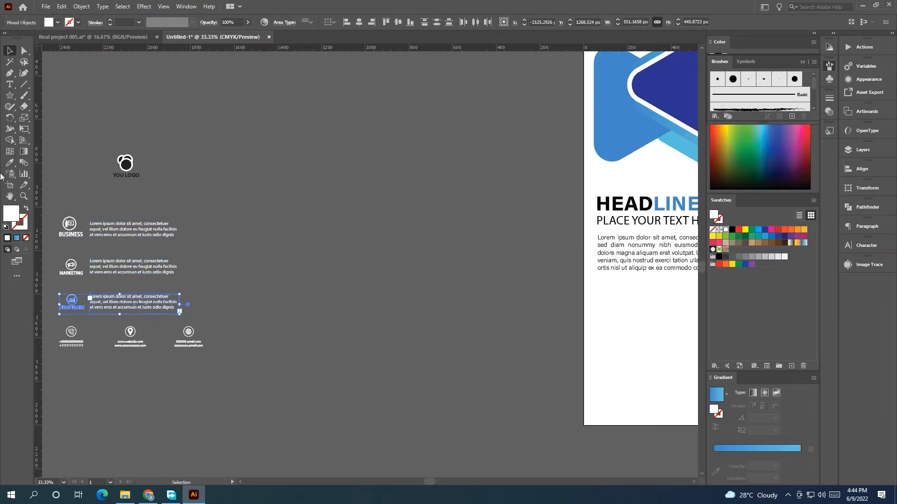
drag(230, 306, 70, 222)
drag(131, 274, 540, 303)
drag(510, 323, 196, 302)
click(119, 318)
drag(119, 318, 252, 407)
drag(262, 375, 212, 244)
click(158, 320)
- Ungroup the BUSINESS, MARKETING and STRATTEGIES icons from their captions
scroll(158, 320, up, 2)
click(188, 249)
right_click(188, 249)
click(216, 327)
click(187, 327)
right_click(188, 326)
click(217, 243)
click(189, 300)
click(187, 394)
right_click(187, 394)
click(220, 308)
click(191, 370)
click(186, 392)
shift+click(178, 330)
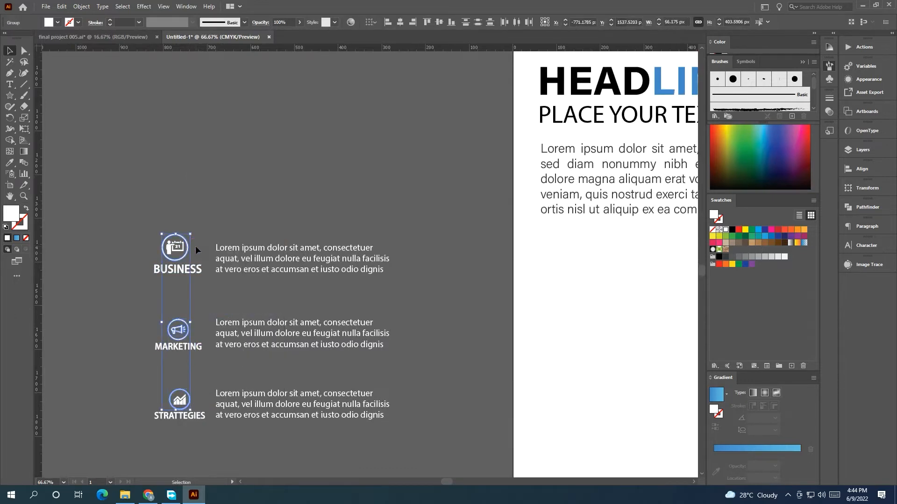
- Try to break one of the icons apart and move a piece of it away
key(ctrl+minus)
click(171, 181)
click(151, 313)
right_click(150, 312)
click(206, 391)
click(199, 436)
scroll(146, 299, up, 2)
drag(159, 327, 103, 301)
key(ctrl+z)
key(ctrl+z)
click(141, 402)
drag(163, 429, 192, 358)
click(227, 349)
shift+click(230, 336)
click(227, 303)
key(ctrl+z)
- Color the rings around the three icons with the blue sampled from the left triangle
click(210, 351)
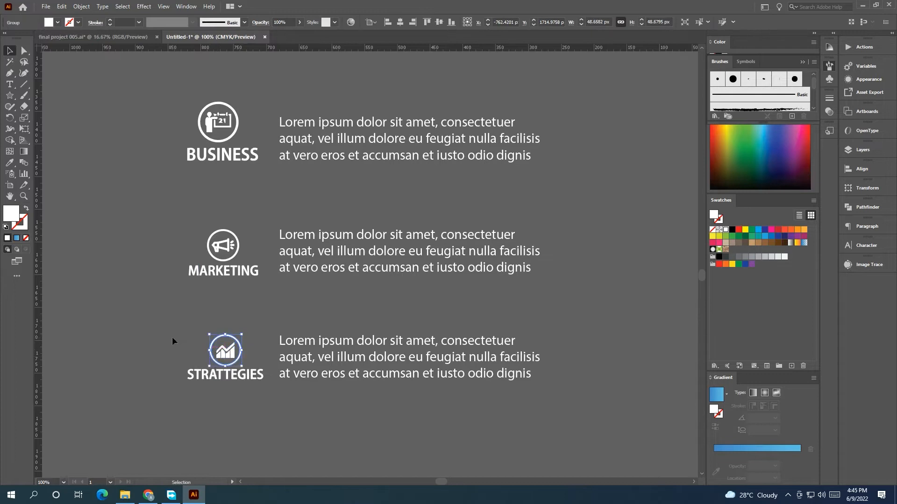
scroll(172, 338, down, 1)
shift+click(206, 276)
shift+click(192, 187)
key(i)
drag(422, 230, 186, 354)
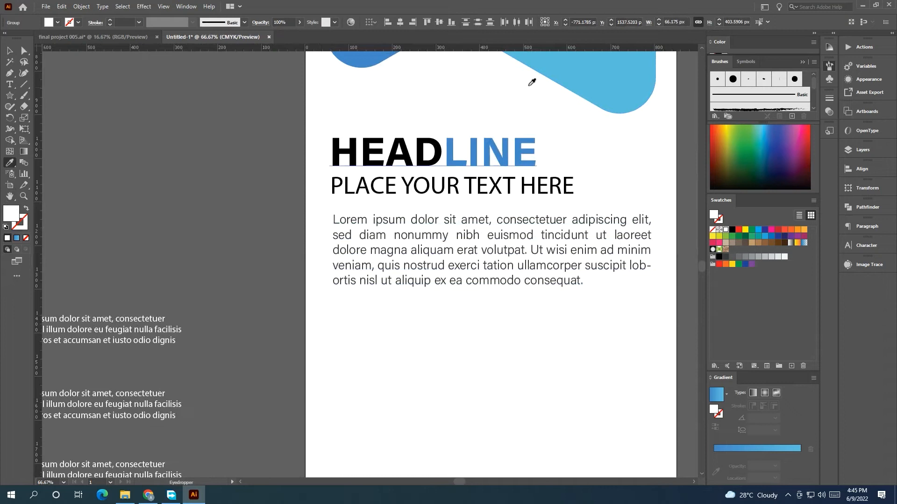
click(382, 56)
key(v)
click(157, 211)
drag(131, 251, 356, 159)
- Try swapping fill and stroke on the three icon rings
click(192, 224)
shift+click(194, 305)
shift+click(201, 371)
click(27, 209)
click(90, 262)
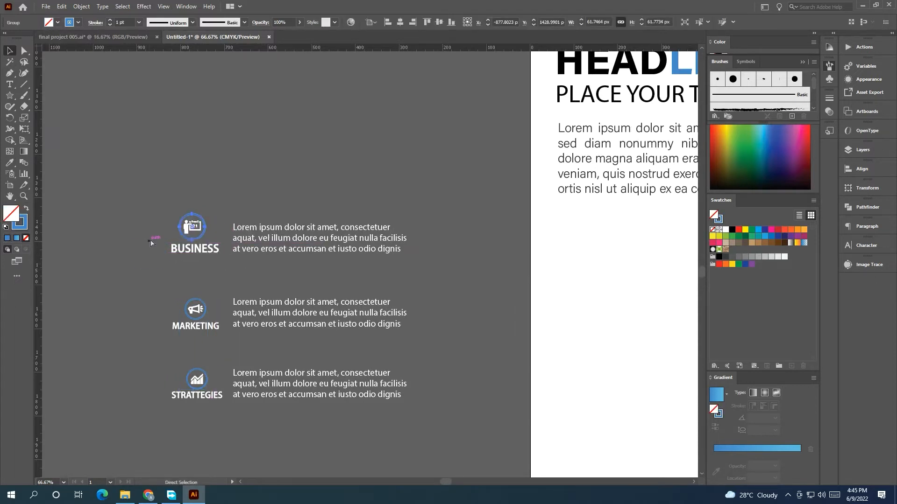
key(shift+x)
- Try to break the BUSINESS icon's ring apart and move it away from the pictogram
click(207, 227)
right_click(206, 227)
click(234, 302)
drag(206, 229, 121, 262)
right_click(150, 276)
click(185, 343)
key(ctrl+z)
key(ctrl+z)
key(ctrl+z)
- Break apart the rings of the three icons so each becomes a solid blue disc behind its pictogram
right_click(198, 243)
click(226, 294)
click(196, 301)
right_click(197, 299)
click(224, 377)
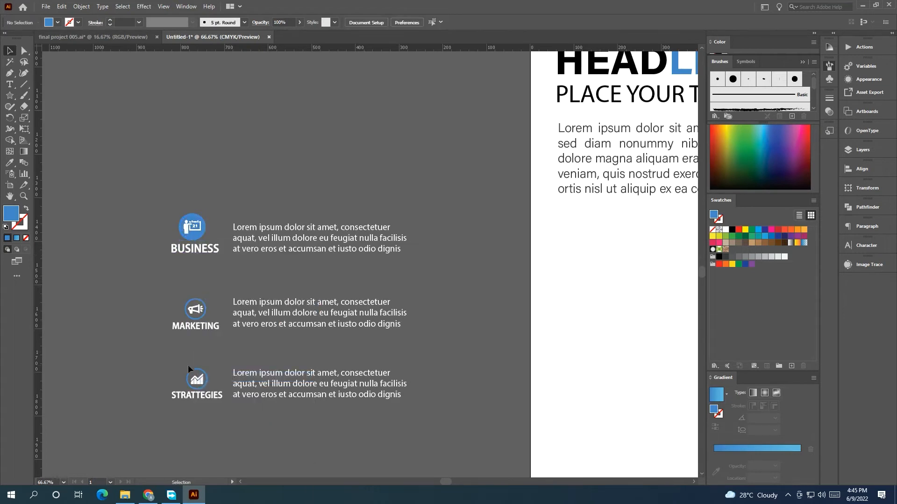
right_click(200, 319)
click(231, 385)
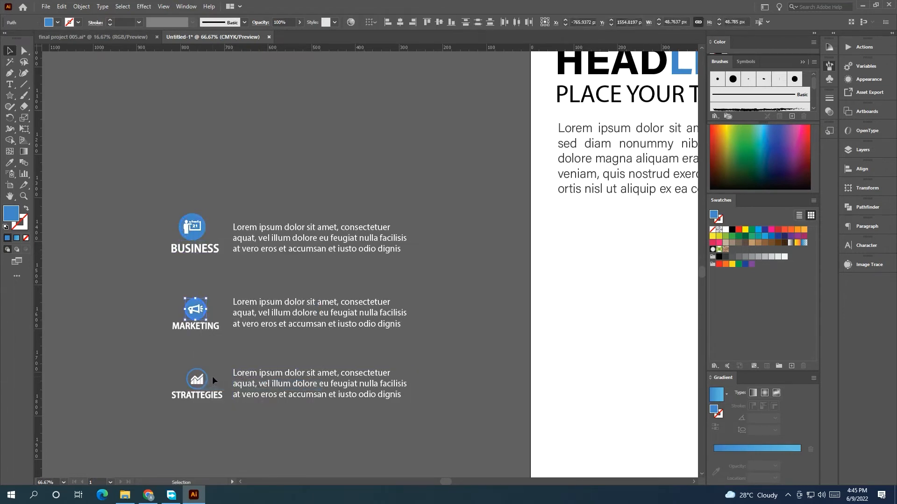
right_click(212, 386)
click(260, 292)
right_click(209, 379)
click(250, 291)
- Give the MARKETING megaphone a larger blue disc matching the BUSINESS one and line the pictogram up with it
click(153, 346)
mouse_move(195, 371)
mouse_down()
mouse_move(155, 362)
mouse_move(194, 372)
mouse_up()
click(185, 303)
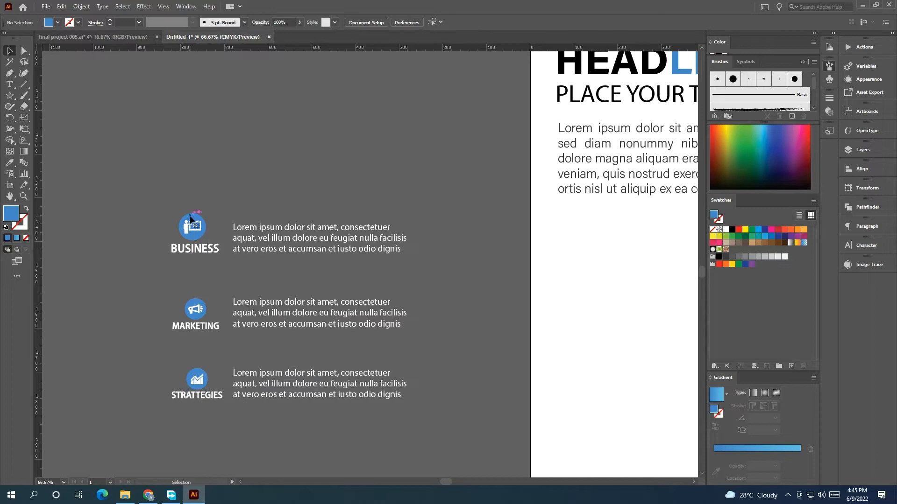
mouse_move(198, 302)
mouse_down()
mouse_move(195, 293)
mouse_move(189, 303)
mouse_up()
click(180, 300)
click(196, 350)
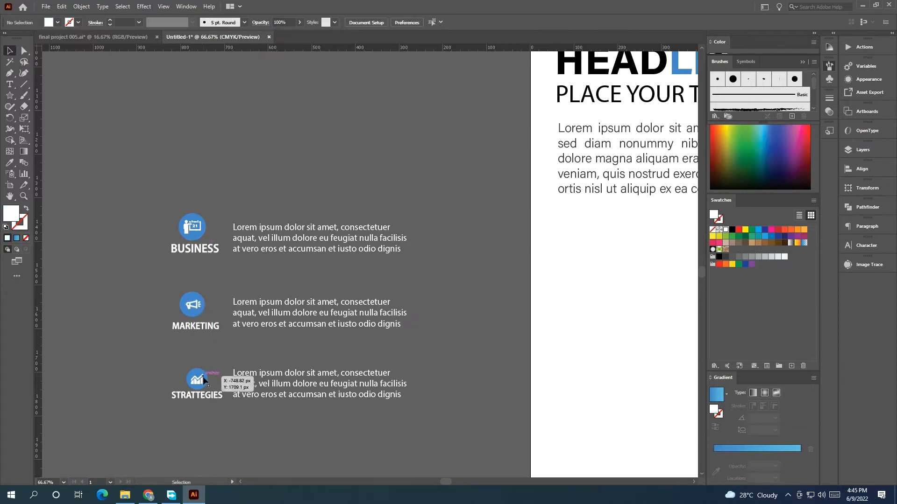
- Delete the blue discs behind the STRATTEGIES, BUSINESS and MARKETING pictograms
click(207, 379)
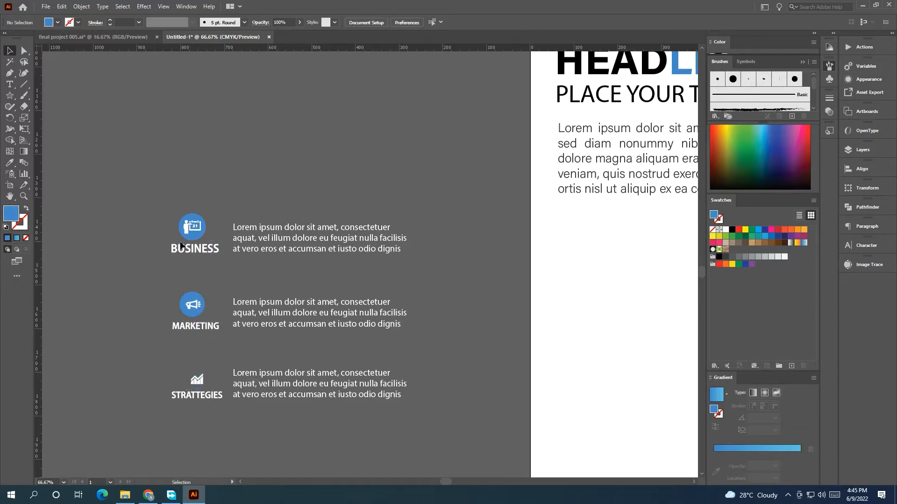
click(196, 217)
key(Delete)
click(200, 303)
key(Delete)
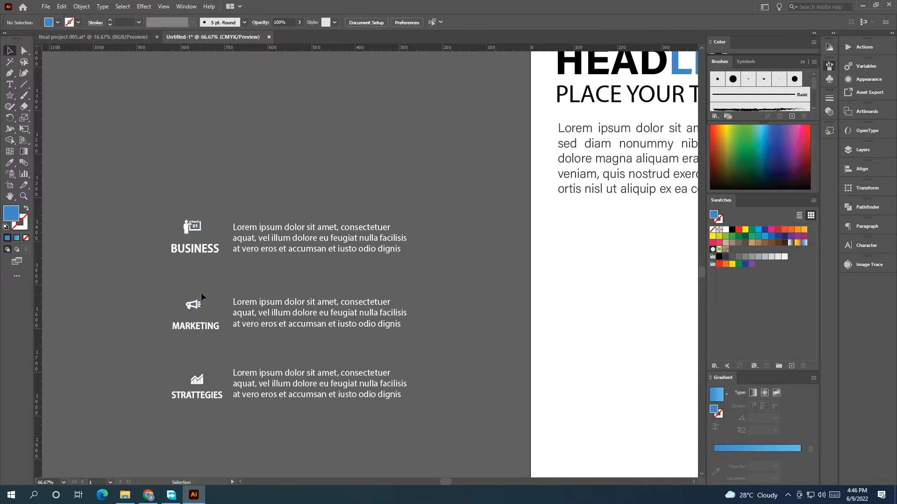
- Move the three icon rows up beside the headline, outside the banner
key(ctrl+minus)
key(ctrl+minus)
click(179, 274)
drag(179, 275, 182, 169)
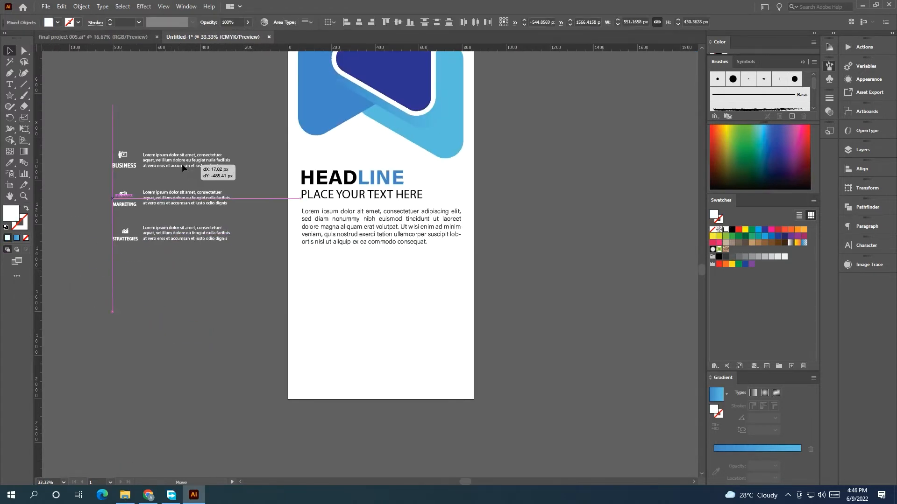
click(198, 334)
- Draw a square about 78 px wide below the body paragraph, filled with light blue sampled from the right triangle
click(10, 107)
drag(10, 96, 44, 104)
drag(301, 278, 319, 295)
key(v)
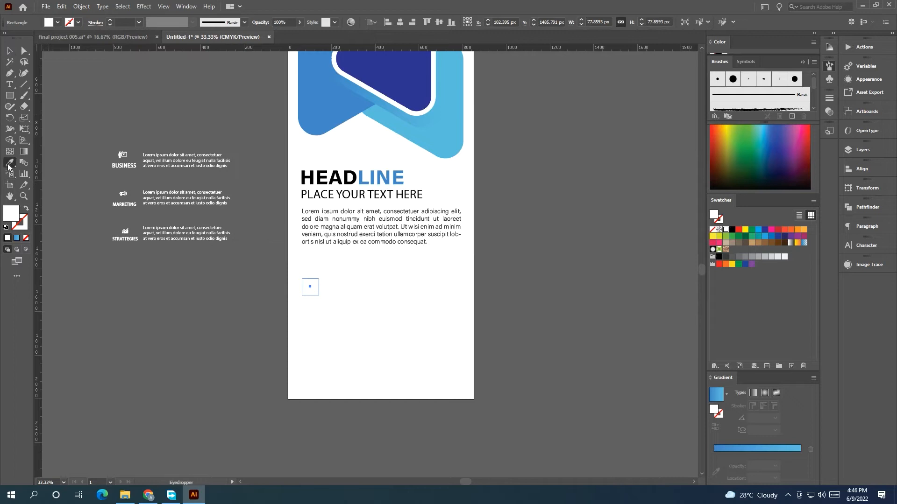
click(9, 163)
click(398, 121)
key(v)
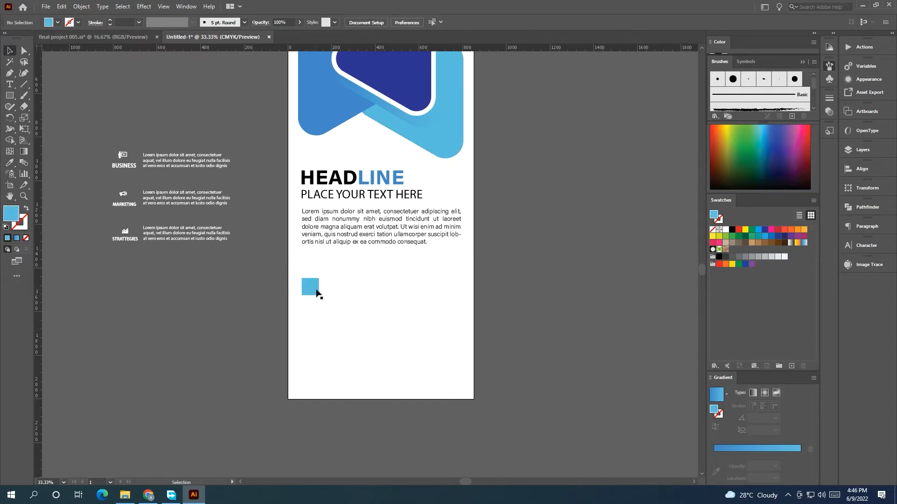
- Duplicate the light blue square twice downward at equal spacing to form a column of three
scroll(312, 290, up, 1)
drag(322, 300, 303, 312)
key(ctrl+d)
click(147, 323)
drag(147, 323, 262, 398)
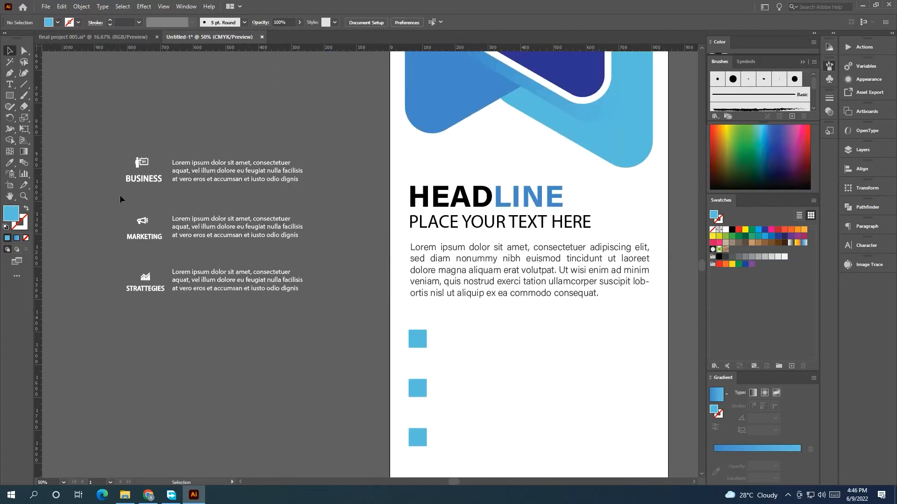
- Try placing the BUSINESS pictogram on the first light blue square and bringing it to the front
click(142, 163)
drag(142, 163, 419, 342)
right_click(417, 340)
mouse_move(463, 293)
click(563, 291)
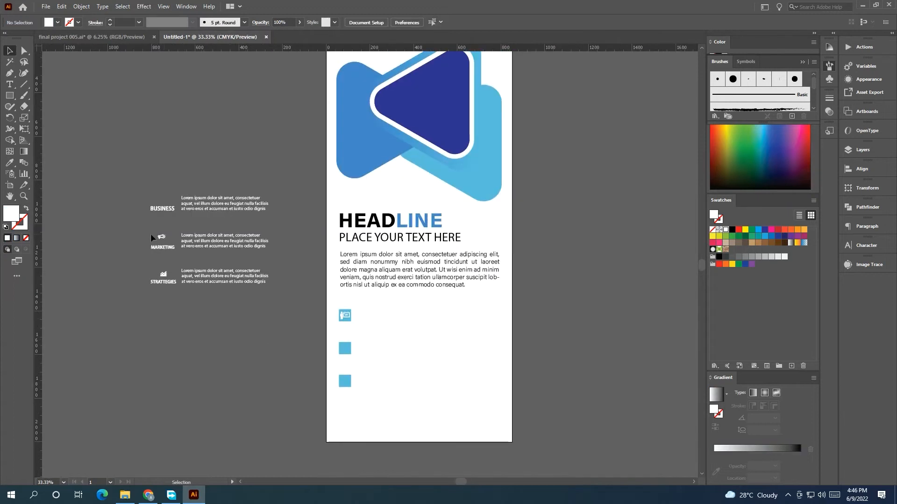
- Try placing the MARKETING megaphone on the middle light blue square
drag(164, 240, 351, 352)
drag(345, 353, 347, 351)
scroll(349, 357, up, 4)
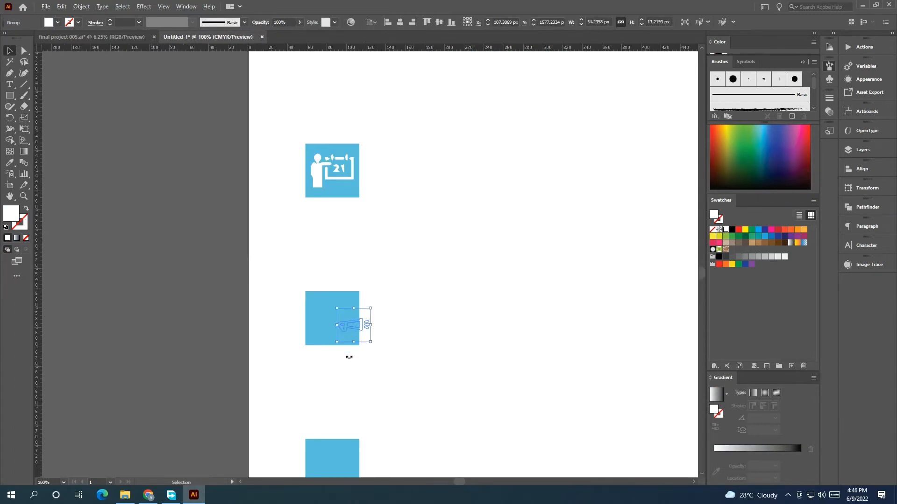
right_click(346, 325)
key(Escape)
key(ctrl+0)
key(v)
- Try centering the BUSINESS pictogram horizontally and vertically on the first light blue square
click(285, 354)
scroll(166, 264, up, 1)
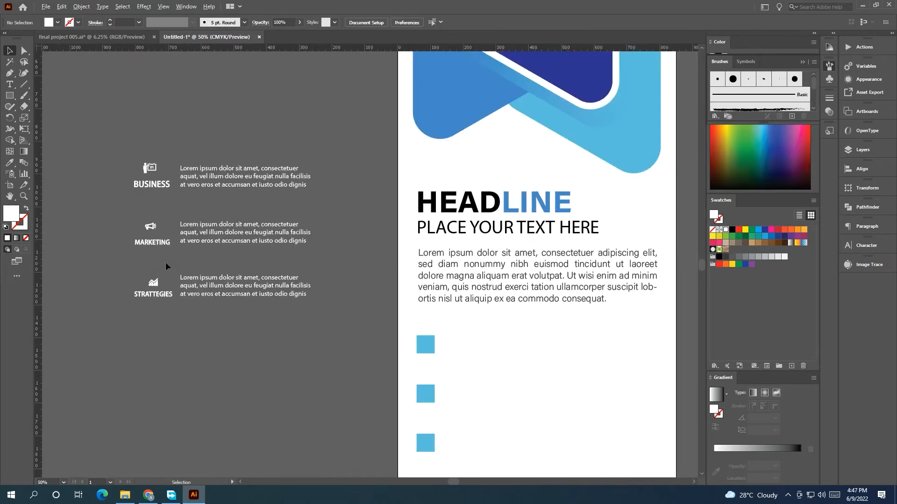
drag(164, 282, 166, 286)
drag(234, 364, 222, 282)
scroll(152, 255, up, 1)
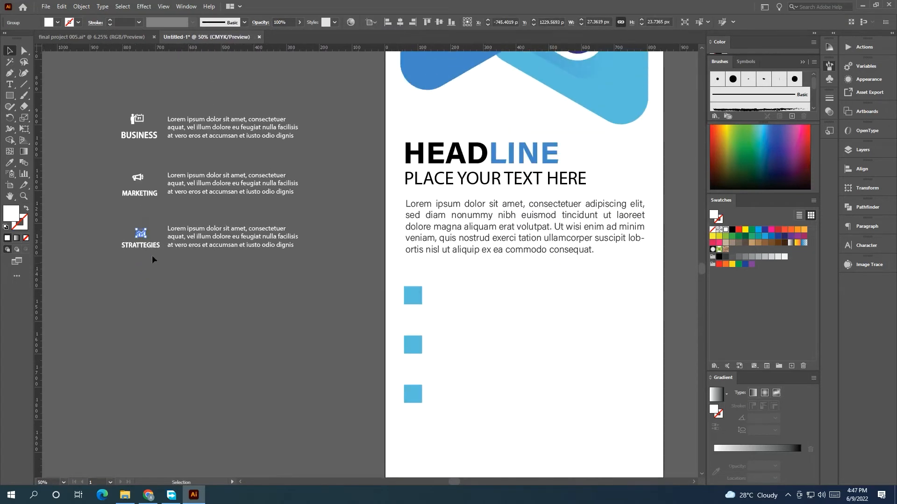
click(155, 185)
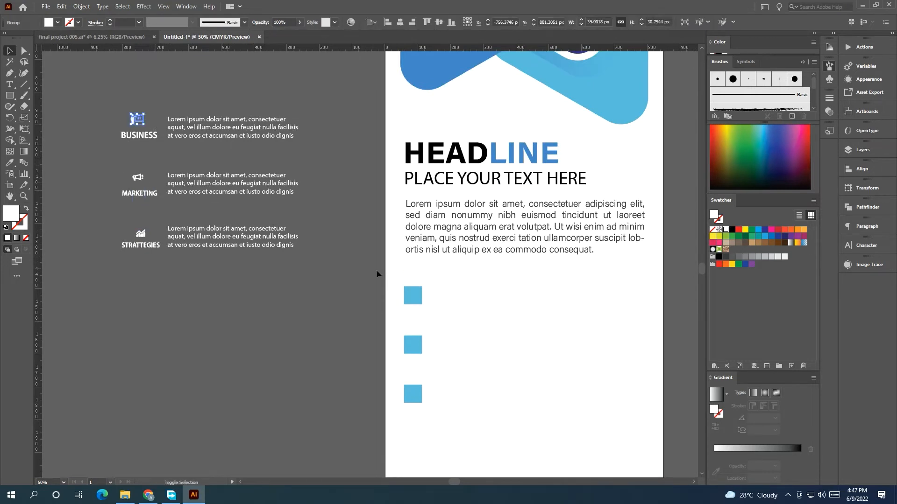
shift+click(413, 296)
click(413, 296)
click(400, 22)
click(438, 23)
key(ctrl+z)
key(ctrl+z)
click(307, 307)
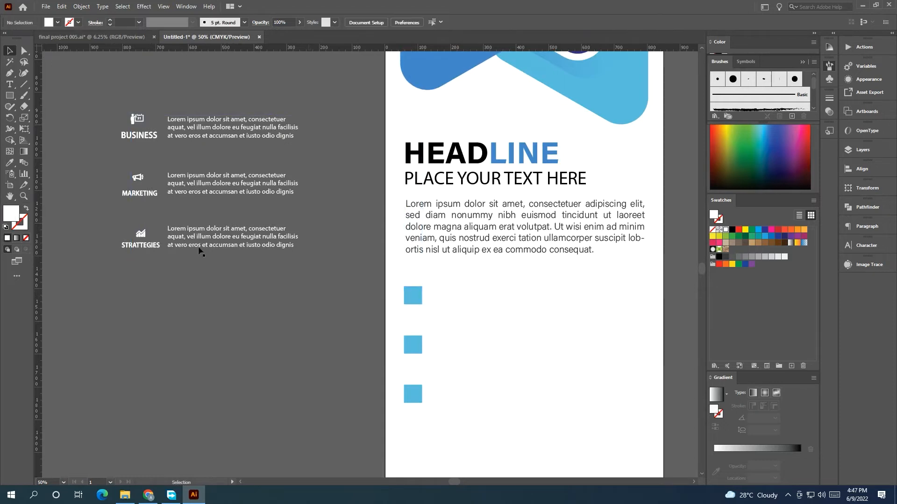
- Bring the icons, labels and paragraphs of the three pasteboard service rows to the front
drag(323, 285, 322, 282)
right_click(238, 215)
mouse_move(305, 320)
click(349, 324)
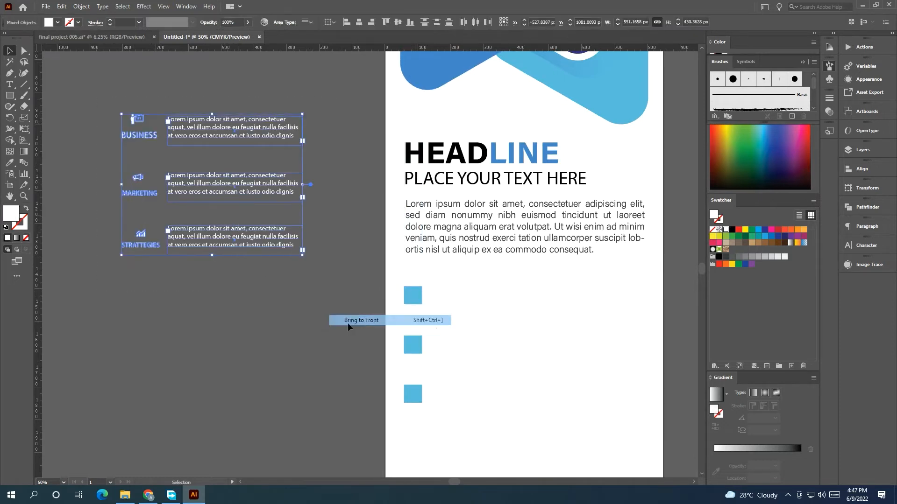
click(349, 327)
- Center the BUSINESS pictogram horizontally and vertically on the first light blue square
click(157, 134)
shift+click(409, 295)
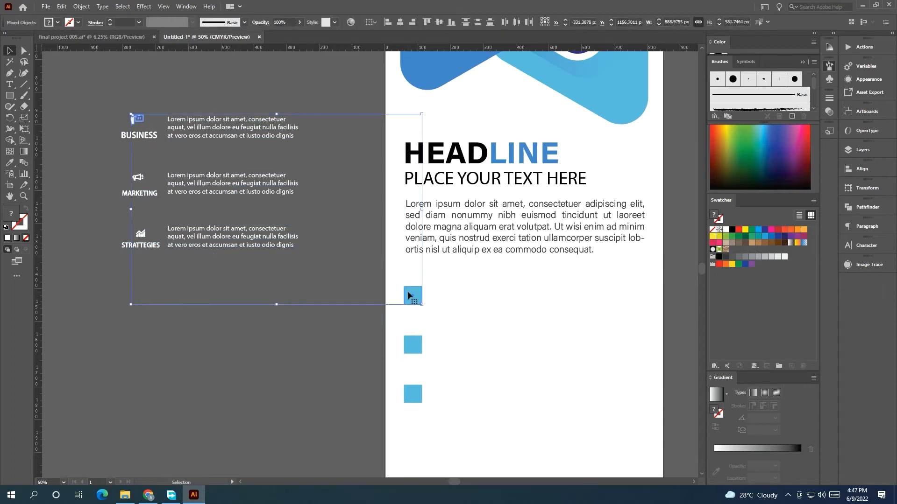
click(399, 22)
click(438, 22)
click(130, 146)
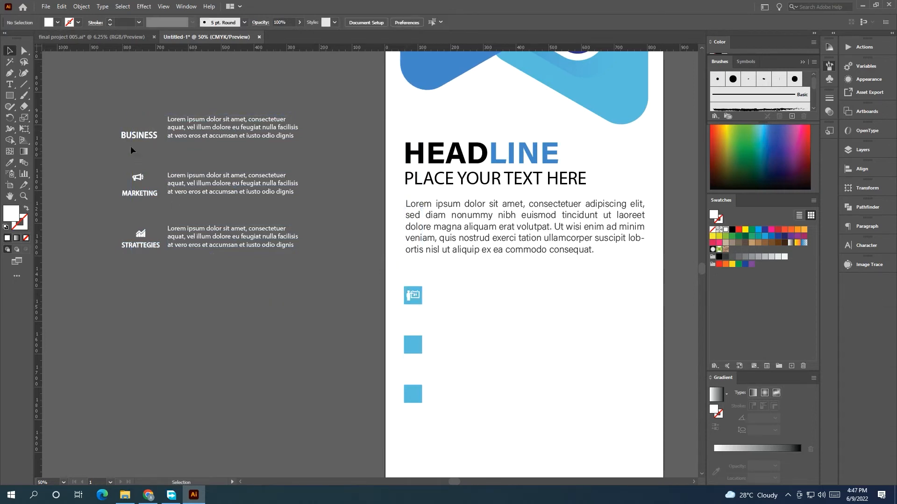
- Try centering the BUSINESS label horizontally and vertically on the first light blue square
click(155, 146)
shift+click(412, 289)
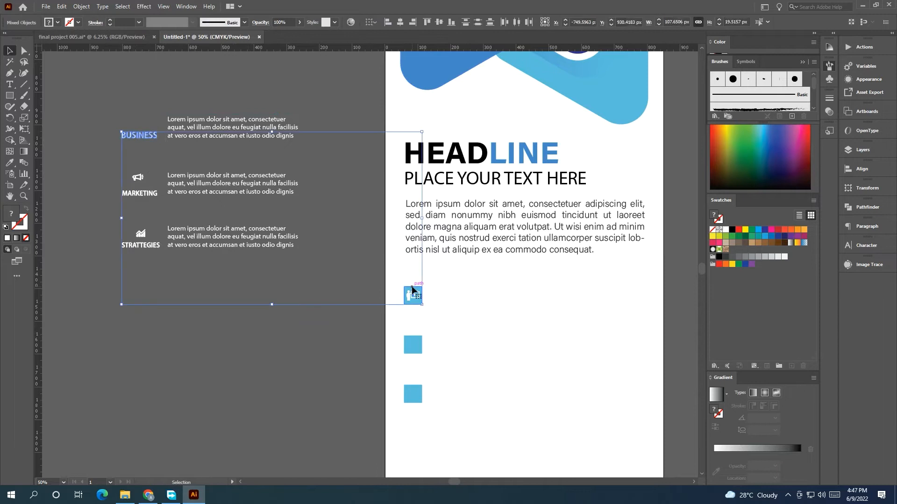
click(400, 22)
click(439, 22)
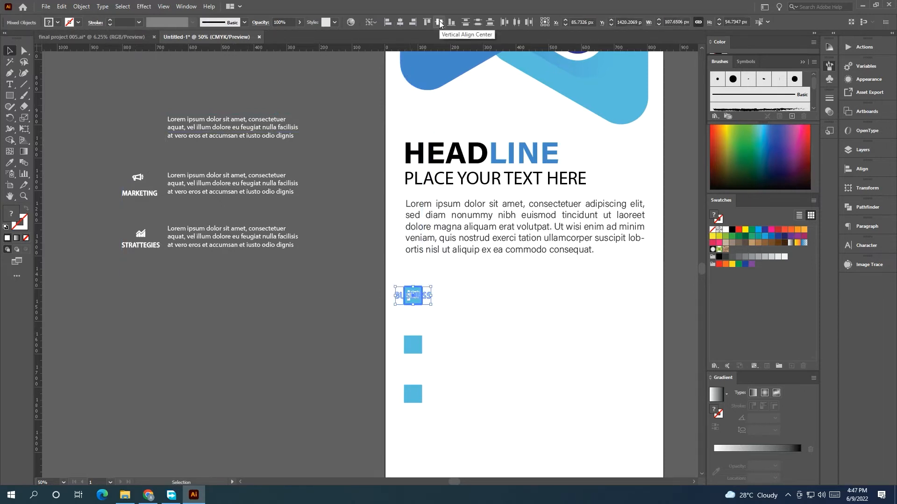
click(318, 335)
- Try moving the BUSINESS label just below the first square and matching its fill to the square's light blue
scroll(345, 319, up, 2)
drag(450, 275, 451, 316)
key(i)
click(9, 50)
click(138, 255)
scroll(154, 257, down, 2)
drag(161, 262, 247, 302)
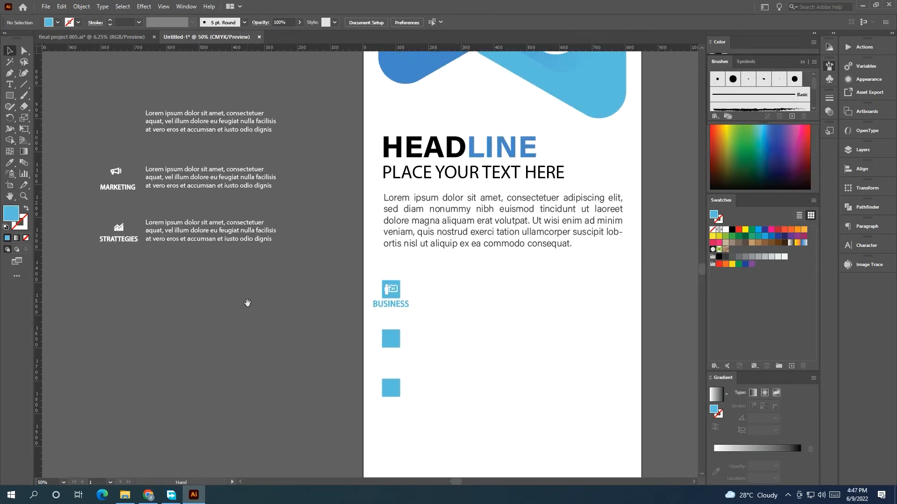
- Undo the placement and recoloring of the BUSINESS label, returning it to the pasteboard
click(399, 307)
key(ctrl+x)
key(ctrl+f)
key(ctrl+z)
key(ctrl+z)
key(ctrl+z)
key(ctrl+z)
key(ctrl+z)
key(ctrl+z)
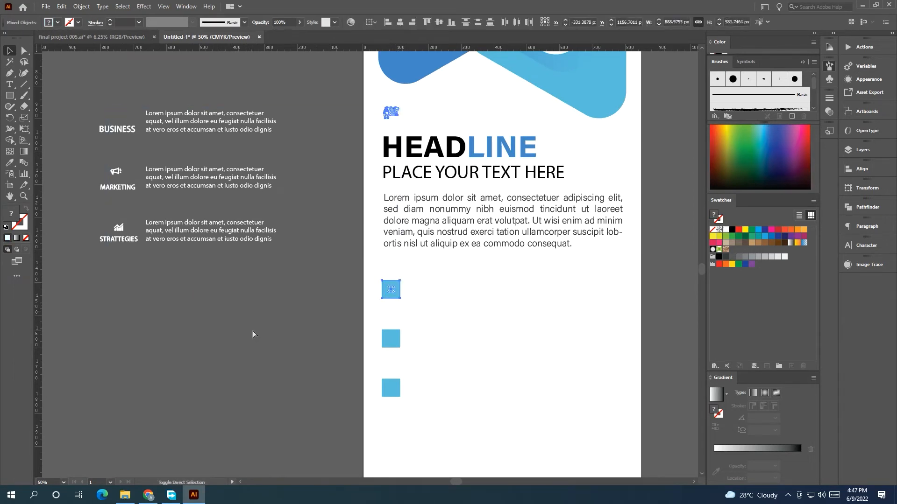
key(ctrl+z)
- Try enlarging the first light blue square together with its pictogram
click(393, 295)
mouse_move(399, 298)
mouse_down()
mouse_move(416, 308)
mouse_move(408, 305)
mouse_up()
click(416, 309)
click(388, 294)
click(296, 299)
drag(296, 300, 244, 274)
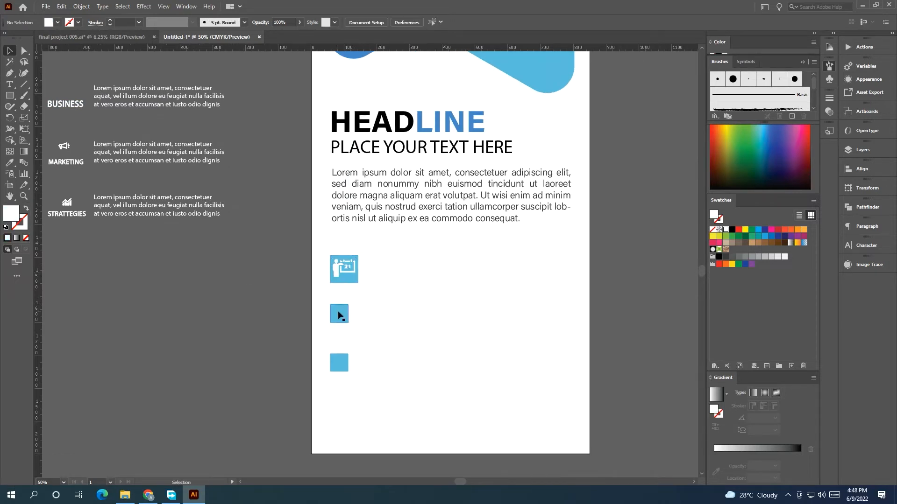
key(ctrl+z)
key(ctrl+z)
key(ctrl+z)
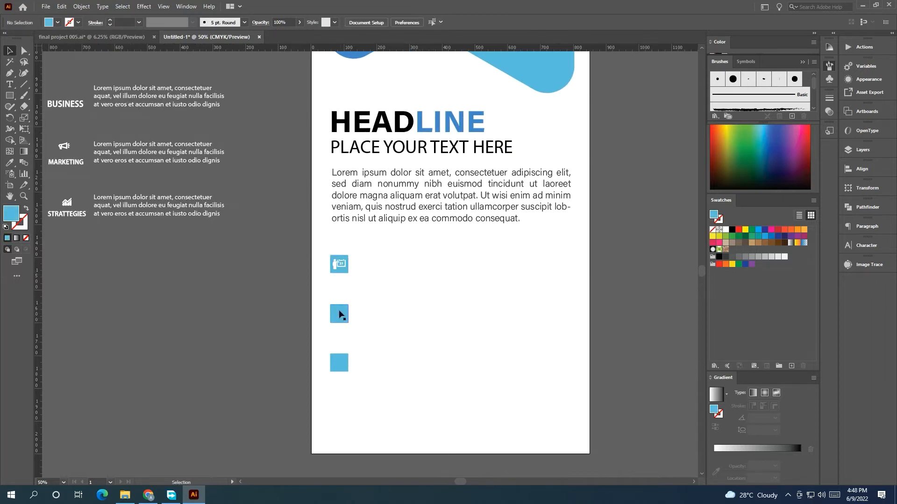
- Place a service paragraph in dark gray beside the first square and copy it beside the second and third squares
drag(302, 272, 332, 291)
drag(198, 124, 448, 283)
click(726, 256)
click(263, 331)
drag(263, 331, 224, 261)
drag(423, 216, 424, 320)
- Place the megaphone icon on the middle light blue square and the chart icon on the lowest one
drag(71, 107, 328, 265)
drag(57, 150, 331, 312)
click(272, 282)
- Delete the leftover service labels and paragraphs from the pasteboard
drag(236, 224, 362, 313)
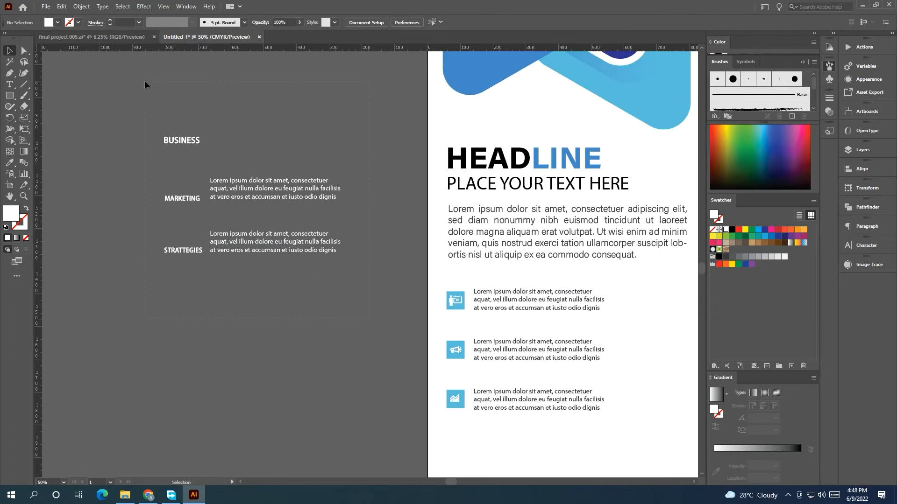
drag(144, 80, 142, 77)
key(Delete)
- Try enlarging the three service rows on the banner all at once
drag(339, 322, 131, 181)
drag(443, 379, 248, 151)
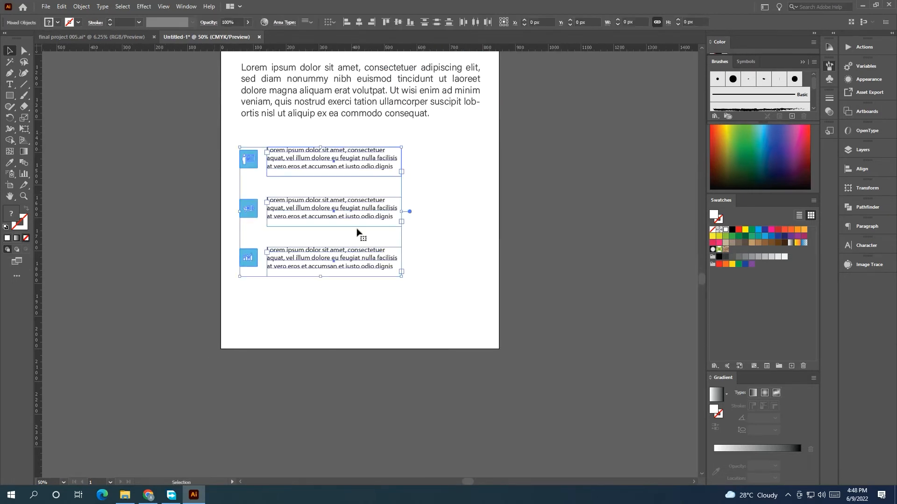
click(403, 337)
drag(374, 338, 359, 410)
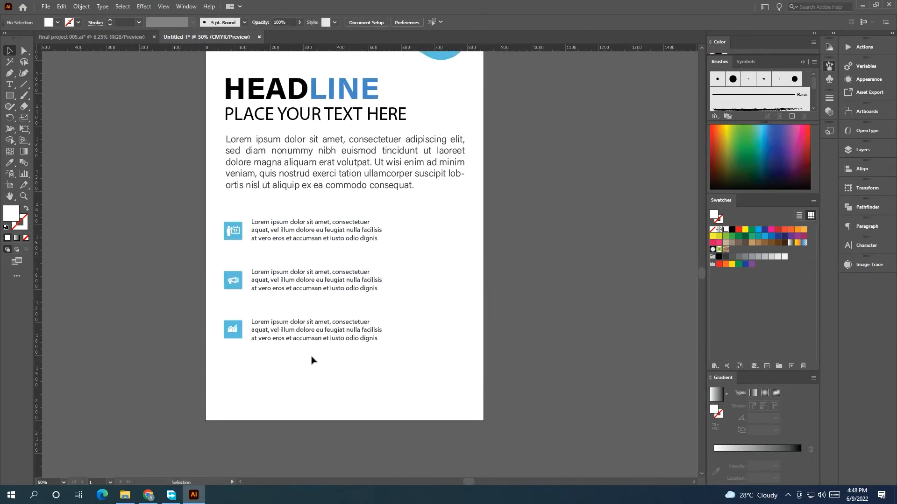
drag(352, 329, 218, 208)
drag(387, 284, 402, 280)
key(ctrl+z)
click(599, 296)
- Widen the text frames of the three service paragraphs so their lines run longer
drag(338, 237, 425, 232)
click(350, 282)
drag(384, 284, 424, 284)
click(317, 329)
drag(383, 330, 419, 333)
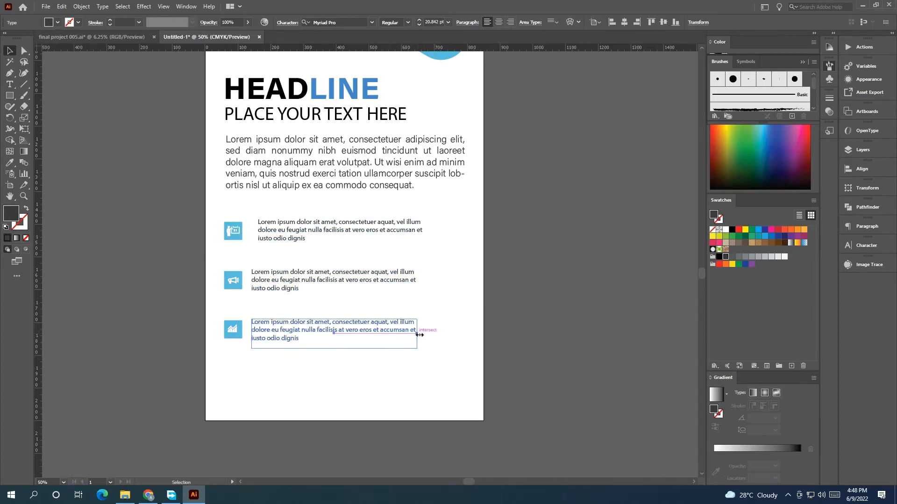
click(494, 342)
- Group each service icon and square with its paragraph, making one group per row
click(276, 340)
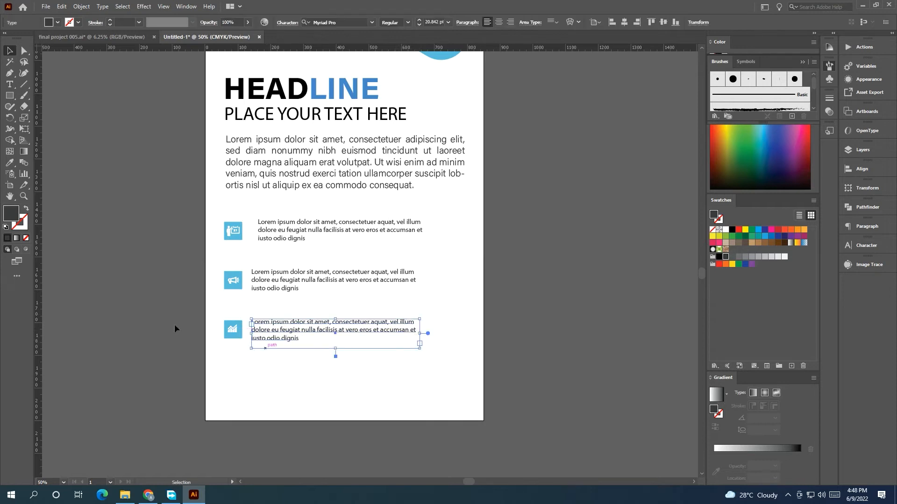
drag(174, 316, 444, 372)
key(ctrl+g)
drag(198, 265, 488, 307)
key(ctrl+g)
drag(196, 210, 457, 247)
key(ctrl+g)
- Move the middle and lowest service rows straight up to tighten the spacing between rows
drag(364, 285, 366, 273)
drag(404, 326, 351, 312)
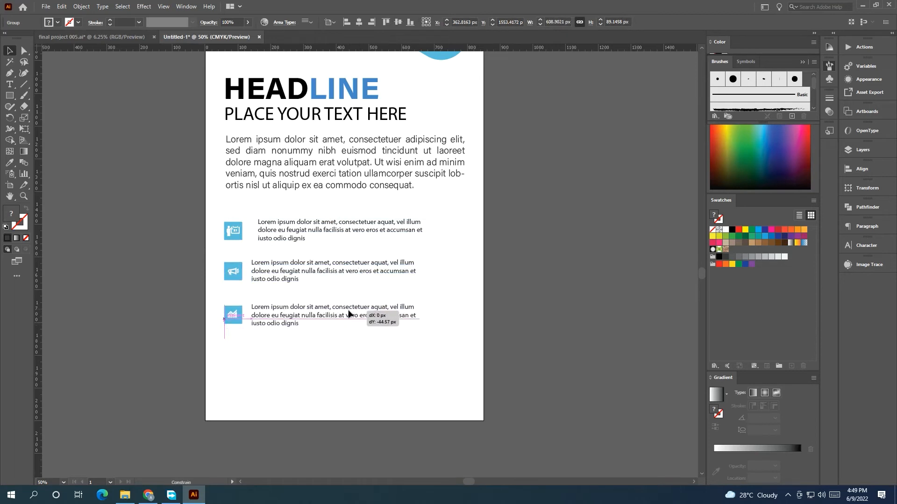
drag(416, 356, 252, 232)
- Line up the first service row's paragraph with the paragraphs of the rows below it
right_click(295, 238)
click(330, 236)
click(304, 226)
double_click(296, 230)
double_click(421, 334)
- Scale up the three service rows together
drag(429, 345, 225, 202)
drag(424, 331, 445, 345)
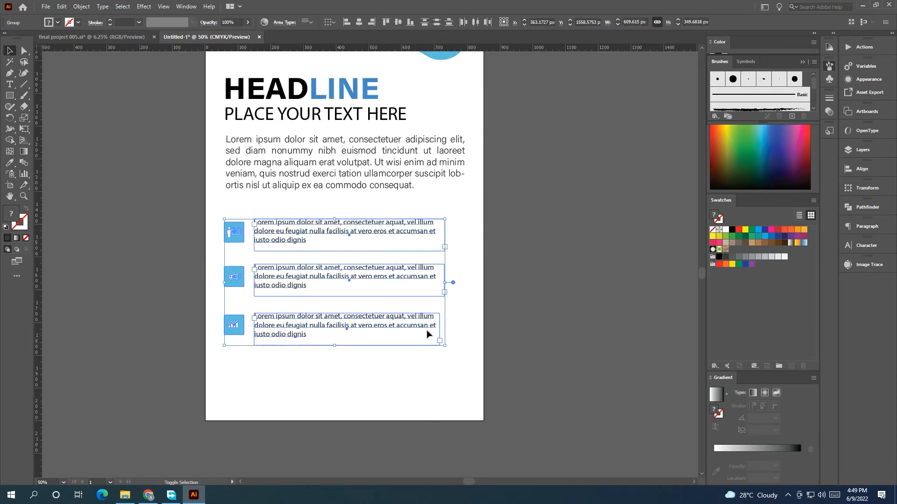
click(420, 304)
click(438, 342)
drag(445, 282, 456, 282)
click(530, 318)
- Enlarge the service rows further so they roughly span the width of the body paragraph
scroll(530, 318, down, 1)
drag(531, 317, 472, 372)
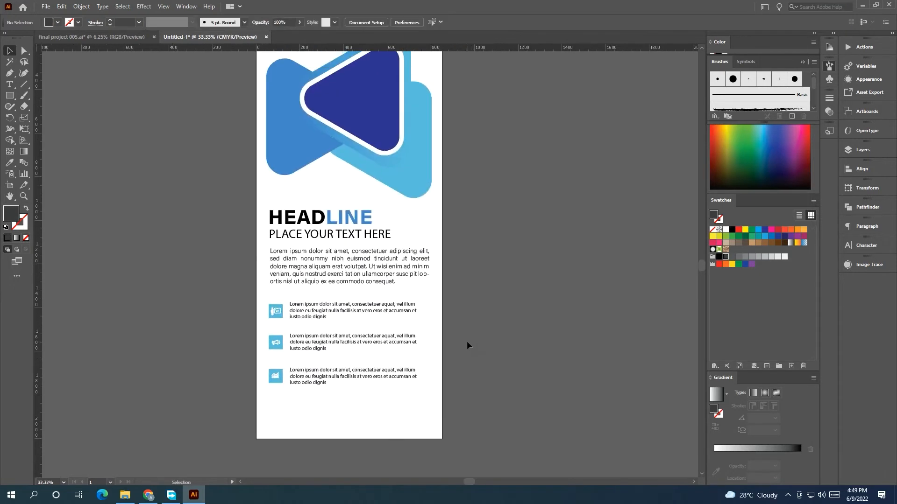
scroll(467, 340, down, 1)
drag(466, 341, 446, 319)
scroll(427, 336, up, 1)
drag(404, 380, 240, 273)
drag(405, 363, 419, 371)
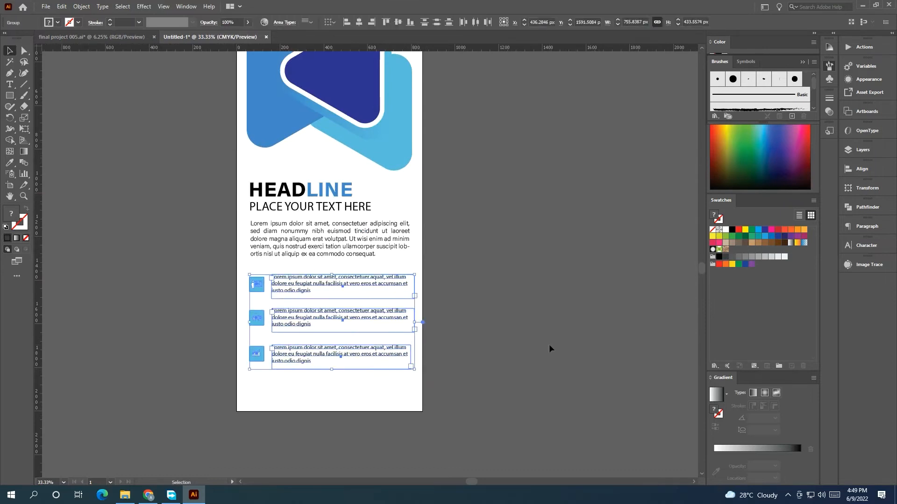
click(518, 304)
- Change the fill of the body paragraph under the headline to black
scroll(518, 304, up, 1)
click(329, 267)
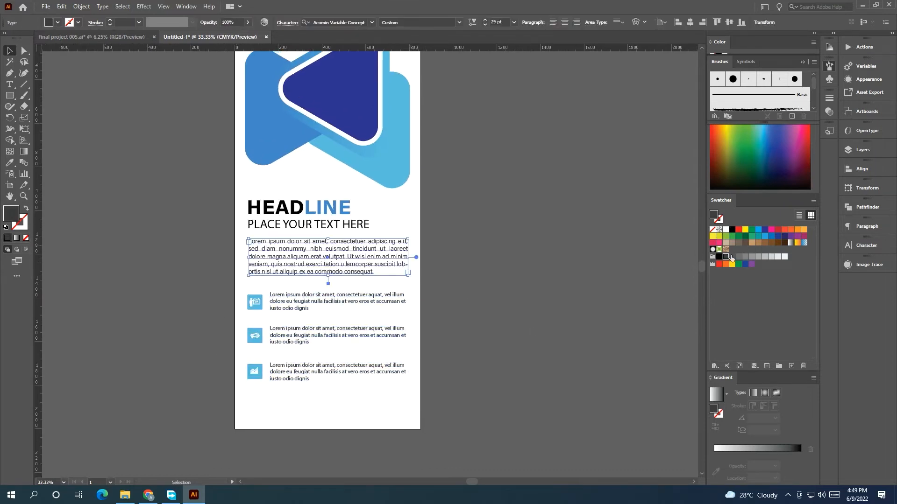
click(509, 303)
click(348, 272)
click(718, 259)
click(591, 289)
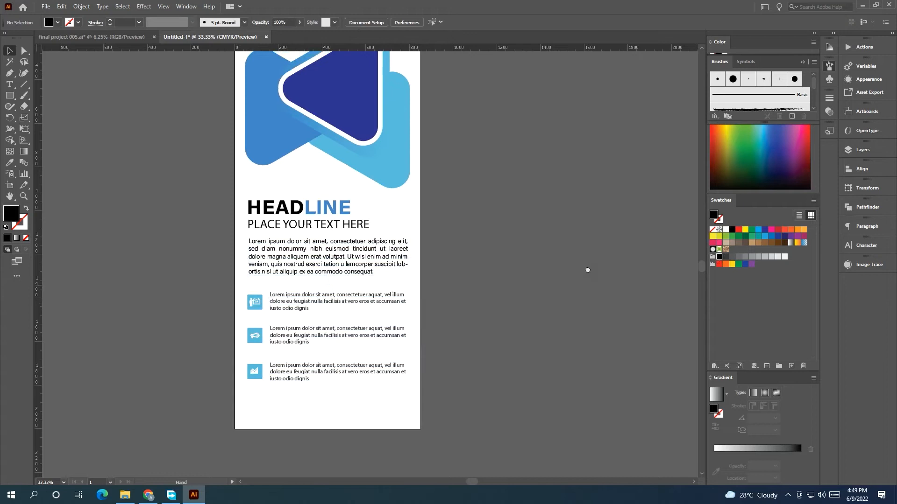
- Draw a black footer rectangle across the banner's lower edge, 850 px wide and about 138 px high
drag(587, 270, 588, 230)
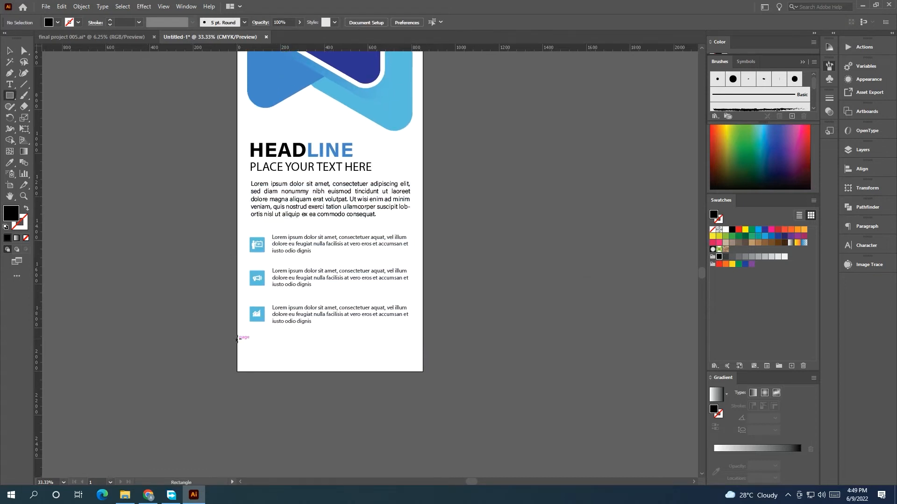
mouse_move(237, 333)
mouse_down()
mouse_move(354, 372)
mouse_move(423, 371)
mouse_up()
drag(330, 333, 330, 341)
click(10, 51)
click(148, 128)
drag(148, 128, 139, 208)
scroll(138, 208, down, 1)
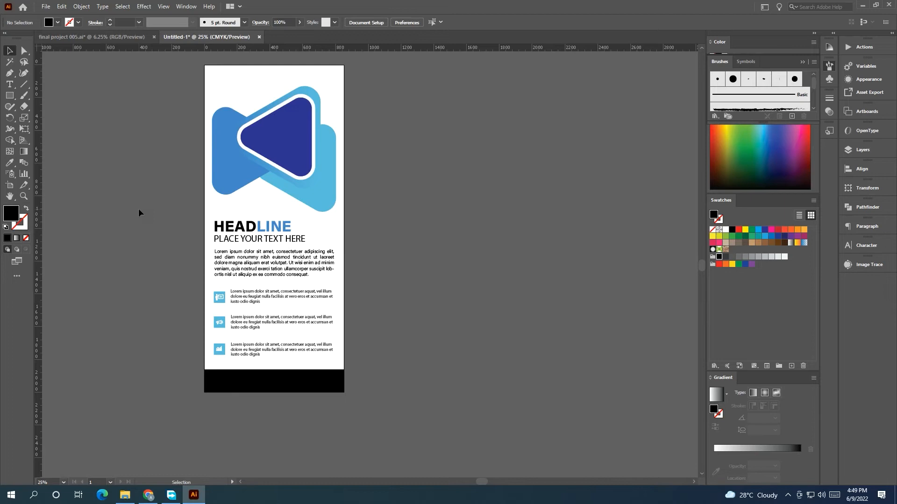
- Recolor the footer rectangle with the light blue sampled from the large triangle
click(260, 390)
key(i)
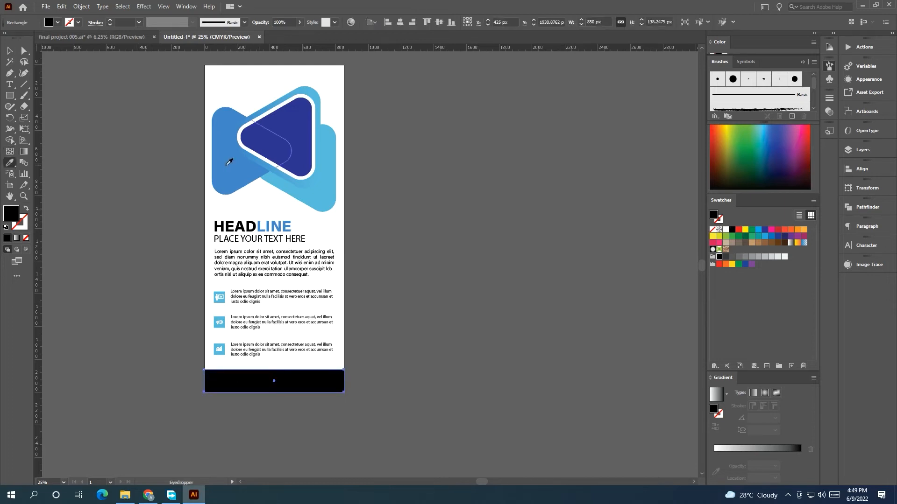
click(231, 140)
click(297, 190)
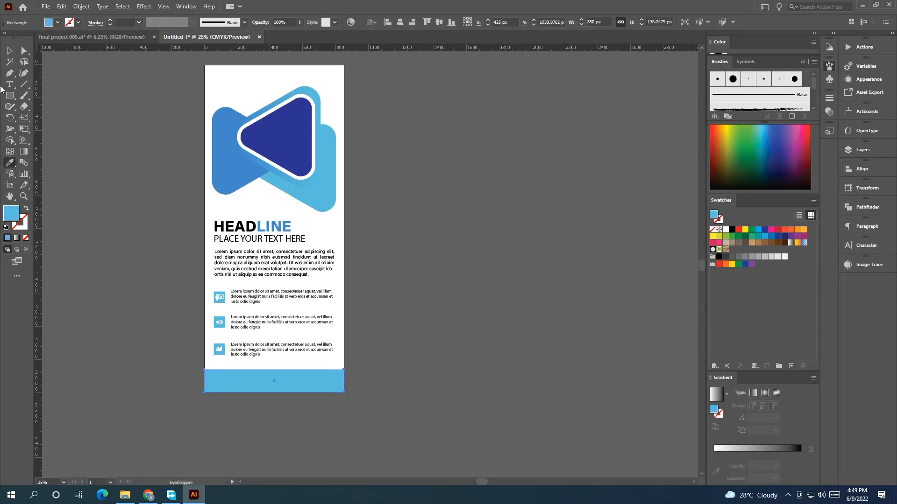
click(9, 50)
click(104, 212)
- Move the logo from the pasteboard to the banner's upper-left corner, above the triangles
drag(109, 221, 399, 214)
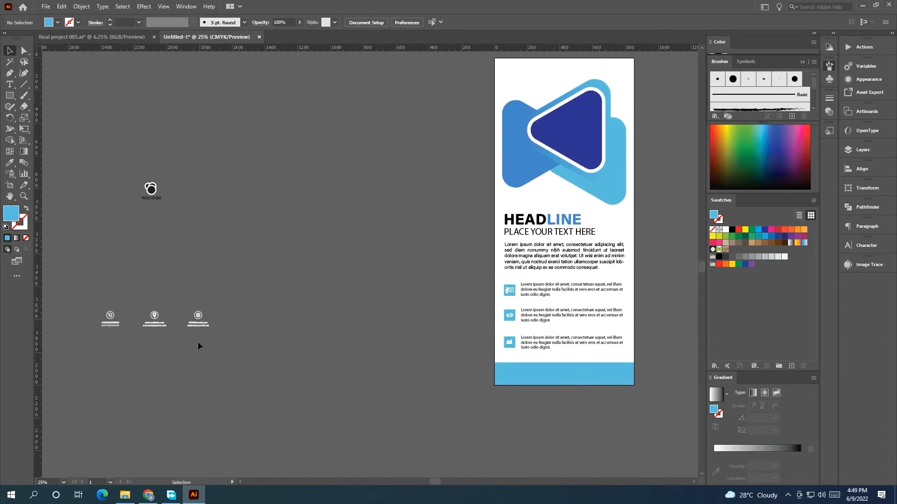
drag(198, 343, 97, 200)
drag(152, 191, 515, 76)
- Try adding a vertical guide near the left margin of the banner's text
drag(408, 166, 172, 263)
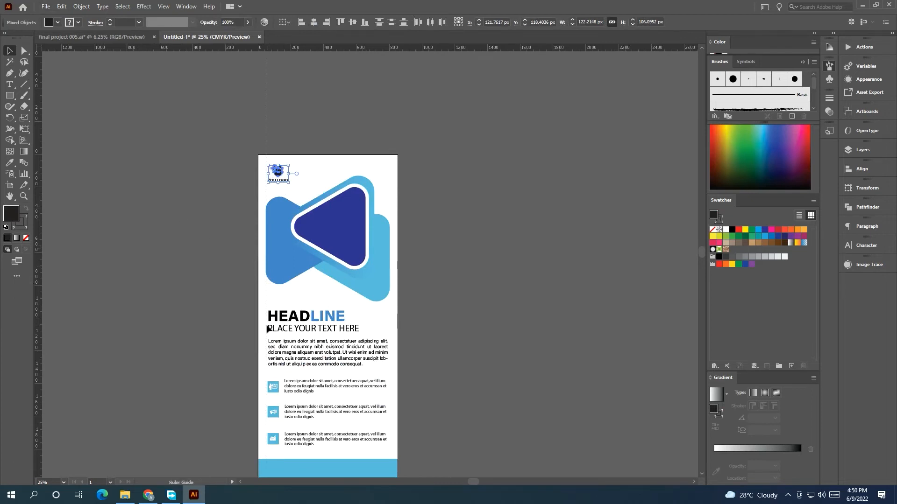
scroll(269, 330, up, 5)
scroll(272, 337, down, 5)
click(290, 322)
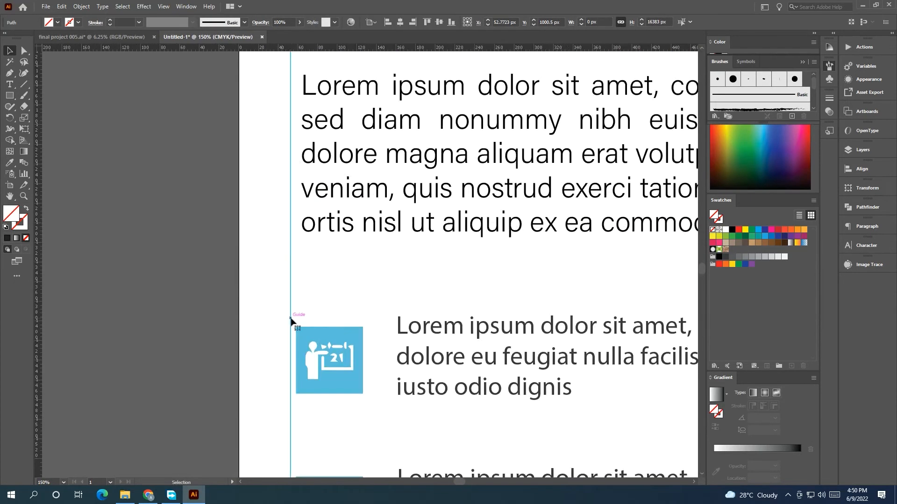
key(ctrl+z)
scroll(290, 321, down, 6)
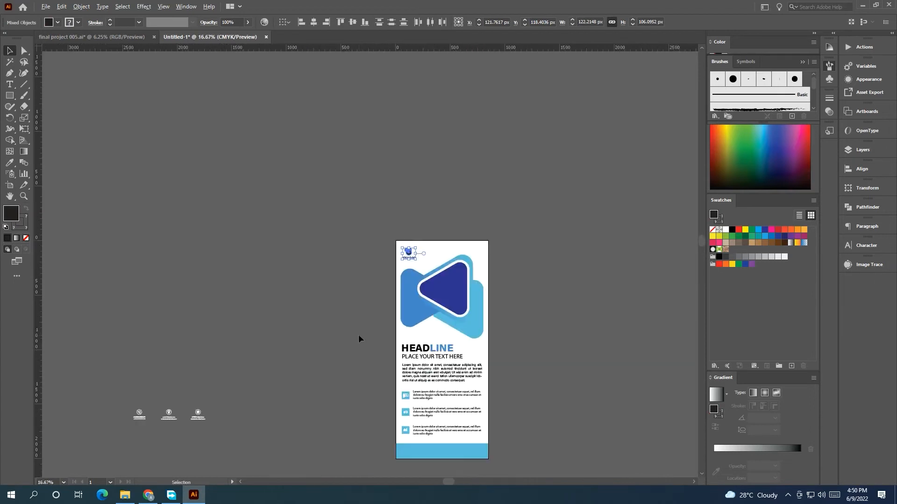
- Add a vertical guide and align it with the left edge of the headline text
drag(358, 327, 238, 256)
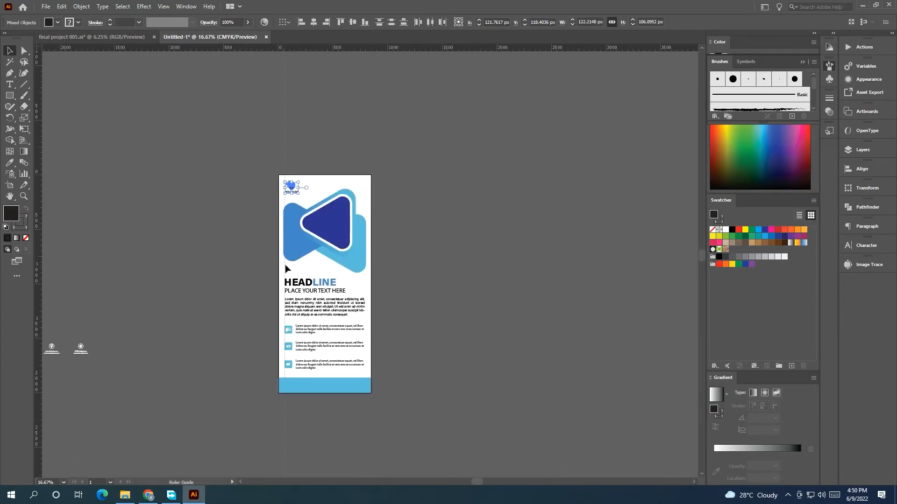
click(285, 269)
scroll(214, 296, up, 4)
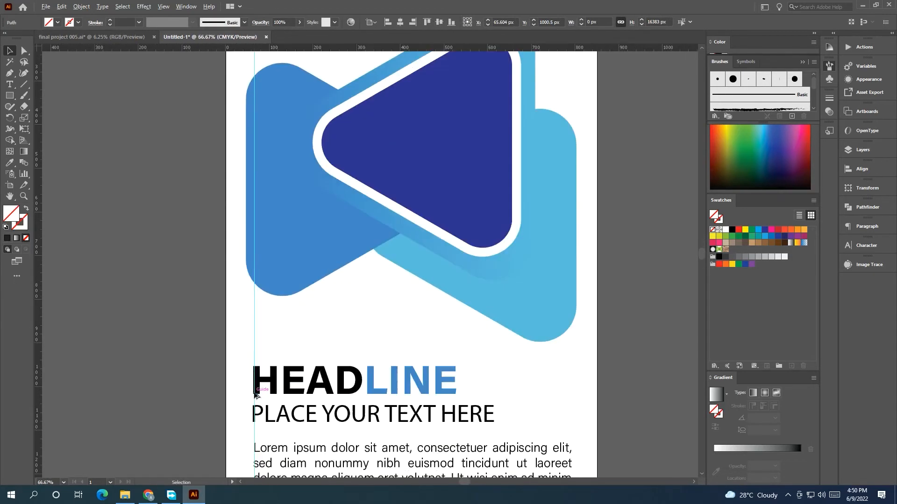
scroll(255, 371, up, 5)
drag(256, 360, 249, 360)
- Select the logo's circles and text, line them up with the vertical guide, and enlarge the logo to about 169 px wide
scroll(266, 342, down, 5)
drag(285, 126, 262, 315)
scroll(241, 280, up, 2)
click(280, 227)
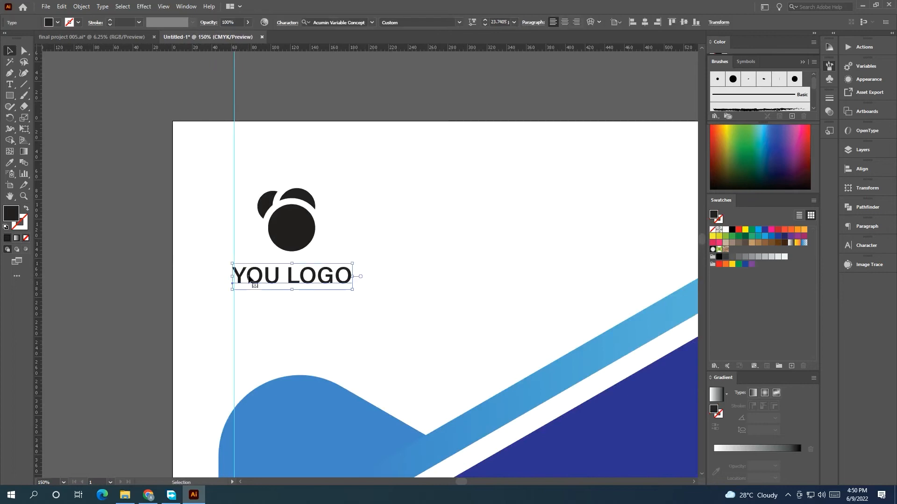
shift+click(295, 196)
shift+click(265, 212)
drag(269, 218, 272, 219)
drag(354, 290, 408, 331)
drag(339, 312, 341, 306)
- Delete the vertical guide and reduce the logo to about 147 px wide
scroll(340, 306, down, 3)
drag(223, 371, 143, 192)
scroll(144, 234, down, 2)
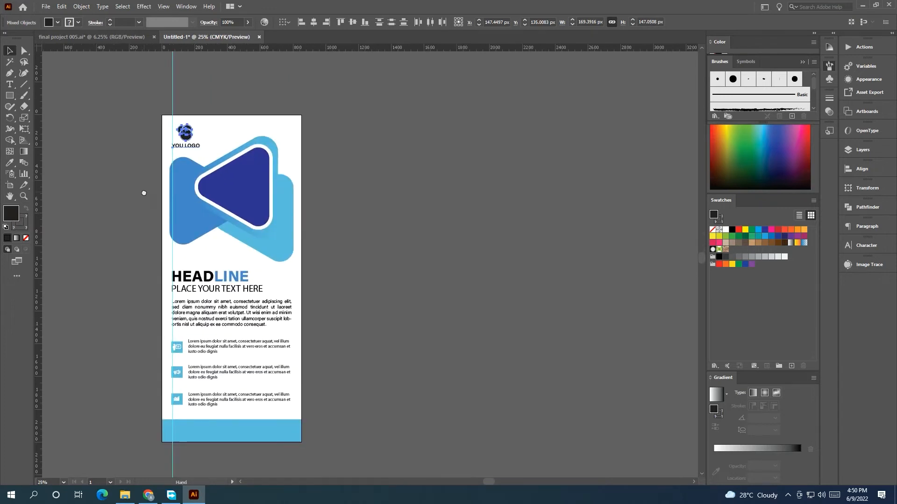
click(140, 194)
drag(149, 121, 221, 196)
click(195, 140)
key(Delete)
click(127, 205)
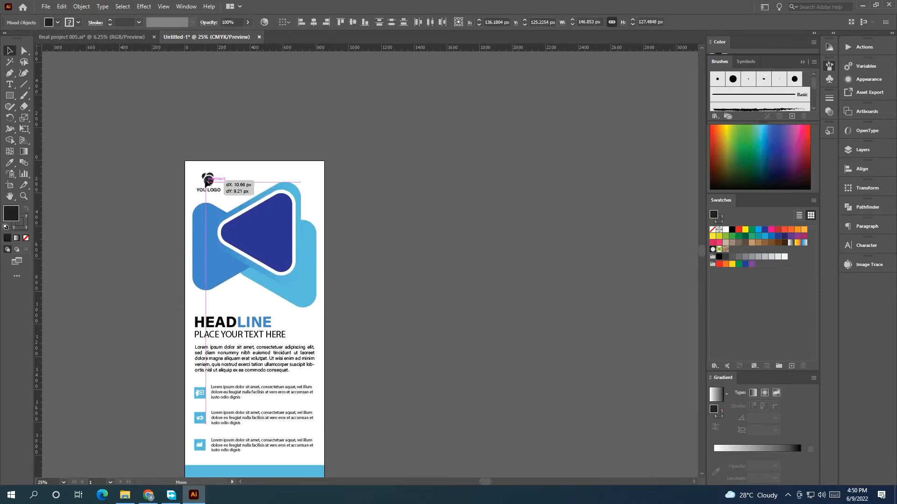
- Recolor the three logo circles with the dark blue sampled from the front triangle
scroll(206, 181, up, 4)
drag(154, 144, 283, 186)
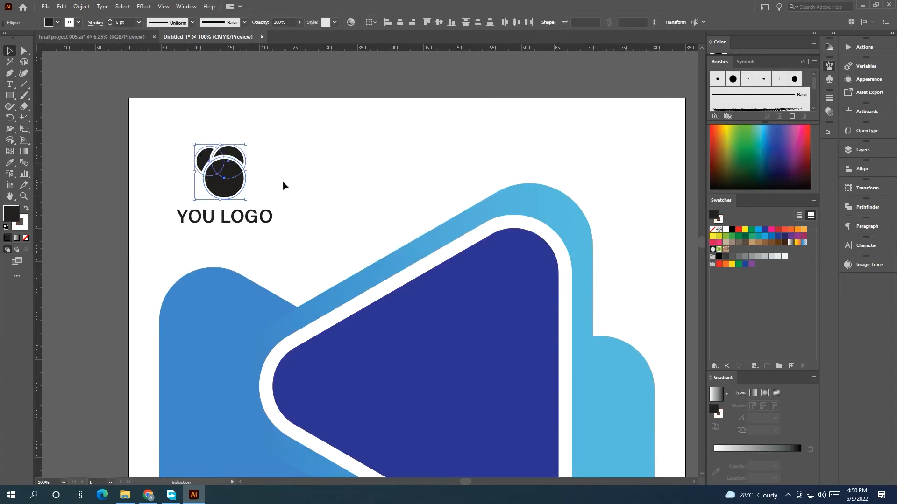
click(10, 163)
click(448, 342)
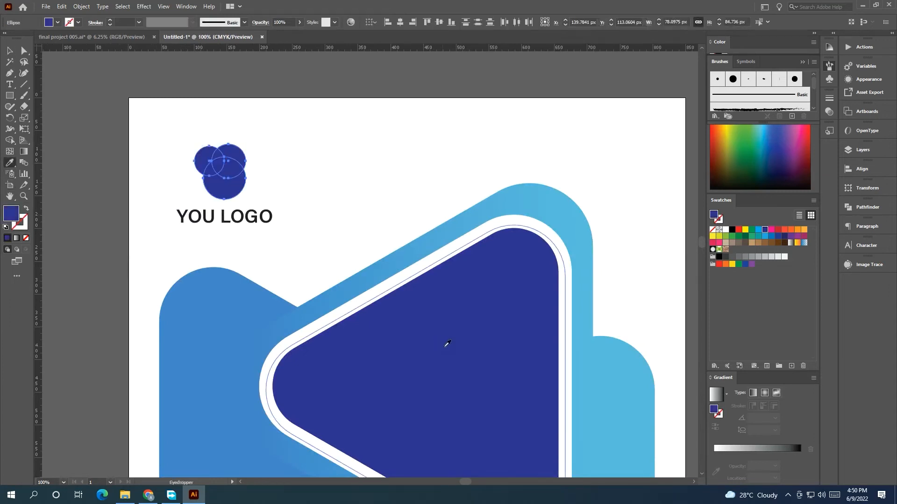
- Give the three logo circles a white 6 pt outline
click(26, 225)
click(725, 230)
click(108, 20)
click(109, 20)
click(108, 19)
click(109, 20)
click(109, 20)
click(14, 53)
click(74, 97)
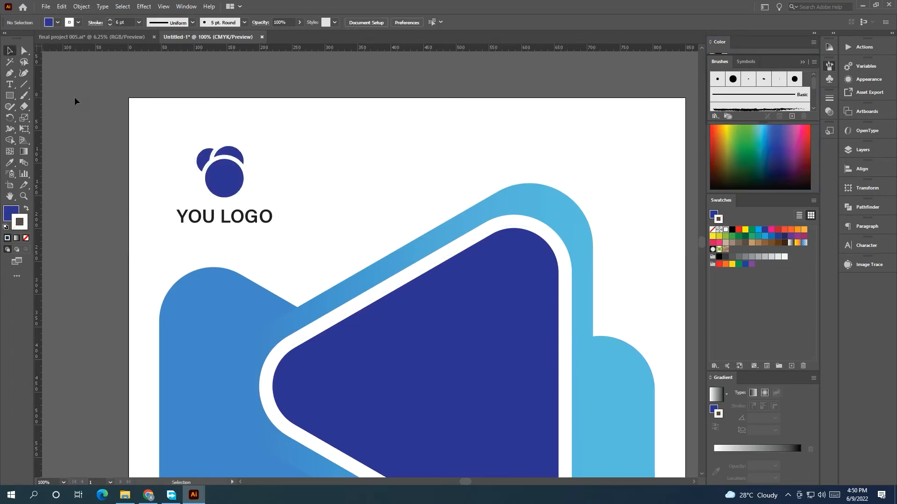
- Recolor the word LOGO in the logo text with the dark blue sampled from the front triangle
scroll(75, 98, down, 2)
drag(119, 122, 144, 97)
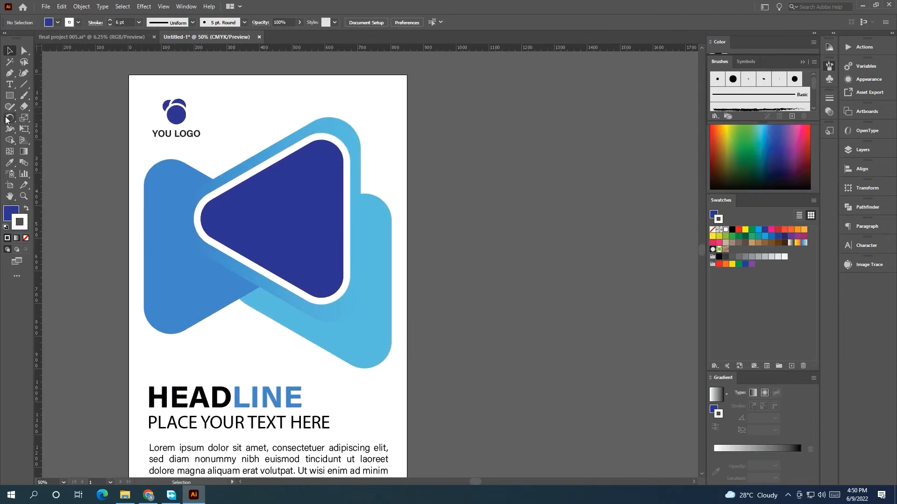
click(10, 83)
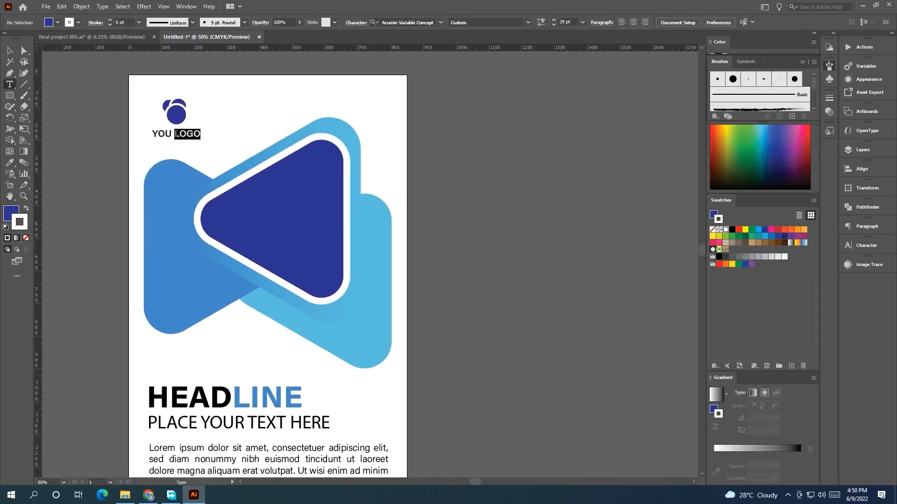
click(229, 210)
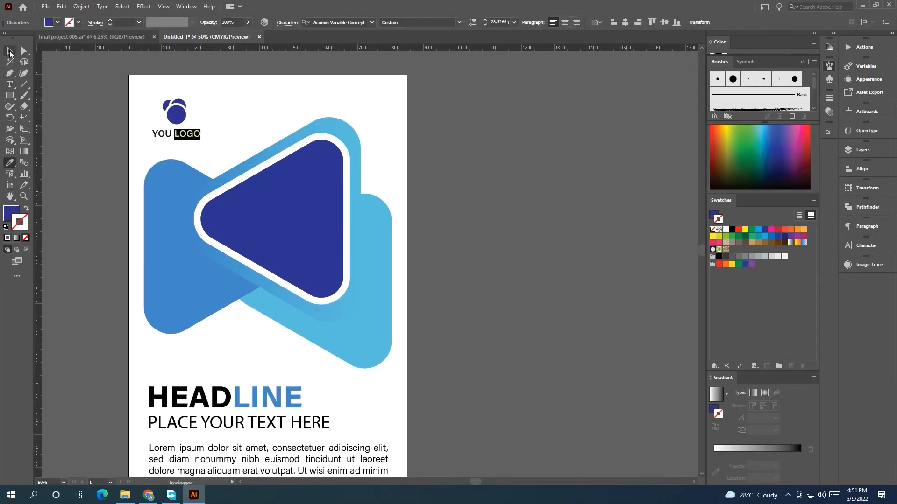
click(10, 51)
click(77, 169)
- Try to recolor HEAD in the headline with the light blue sampled from the rear triangle
drag(156, 340, 184, 264)
scroll(183, 264, down, 1)
drag(142, 395, 153, 312)
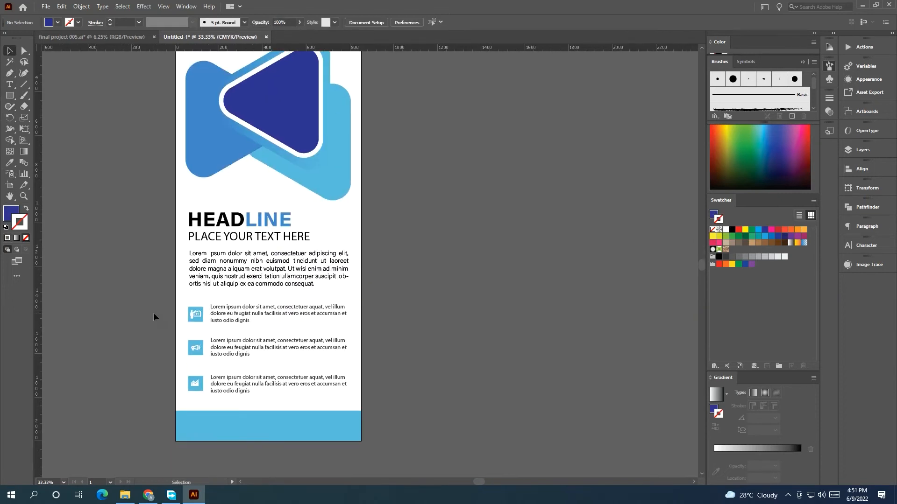
click(10, 84)
drag(215, 223, 121, 227)
click(9, 162)
click(343, 141)
click(8, 51)
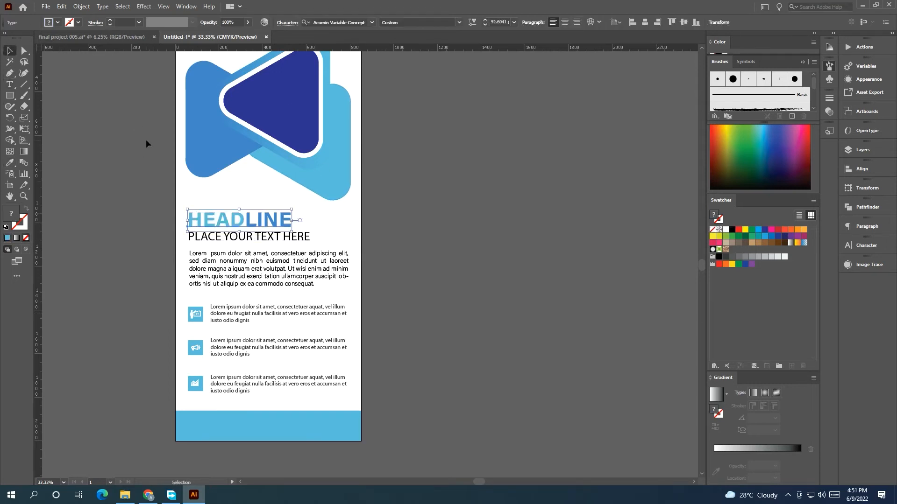
click(145, 139)
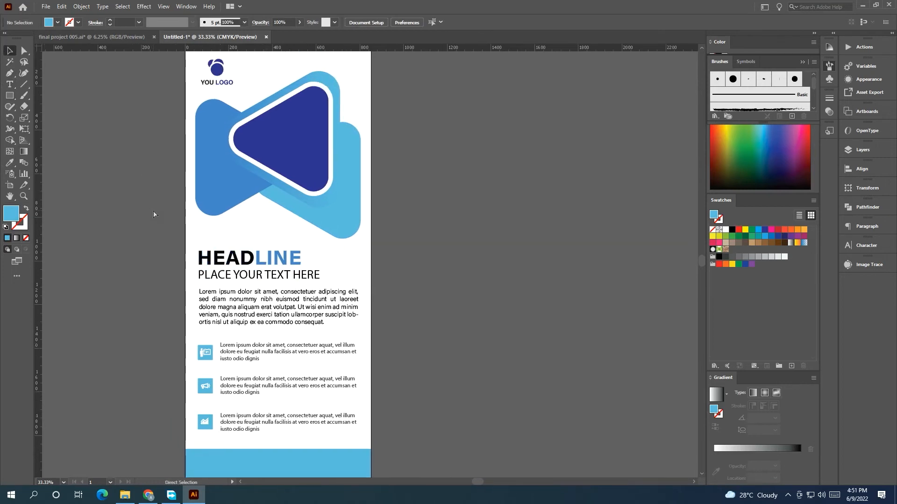
- Recolor the whole word HEADLINE with the light blue sampled from the rear triangle
drag(150, 214, 149, 191)
key(t)
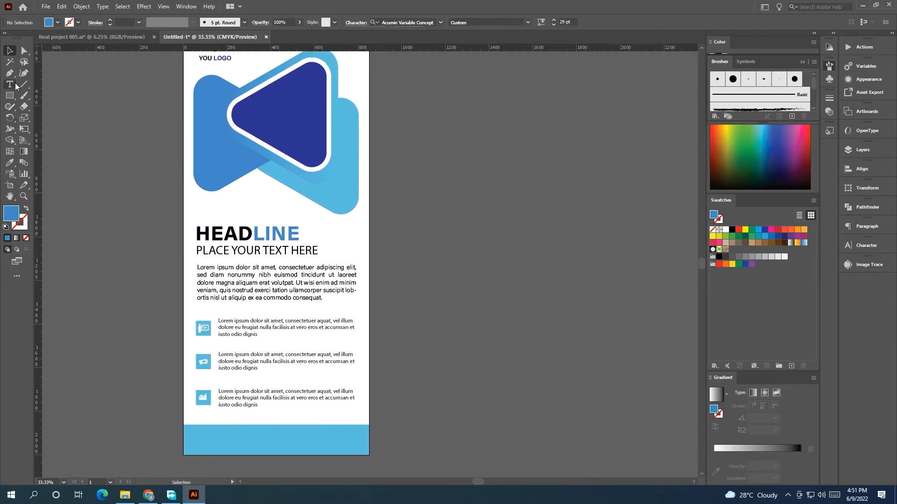
drag(298, 232, 194, 233)
key(i)
click(348, 154)
click(3, 55)
click(143, 271)
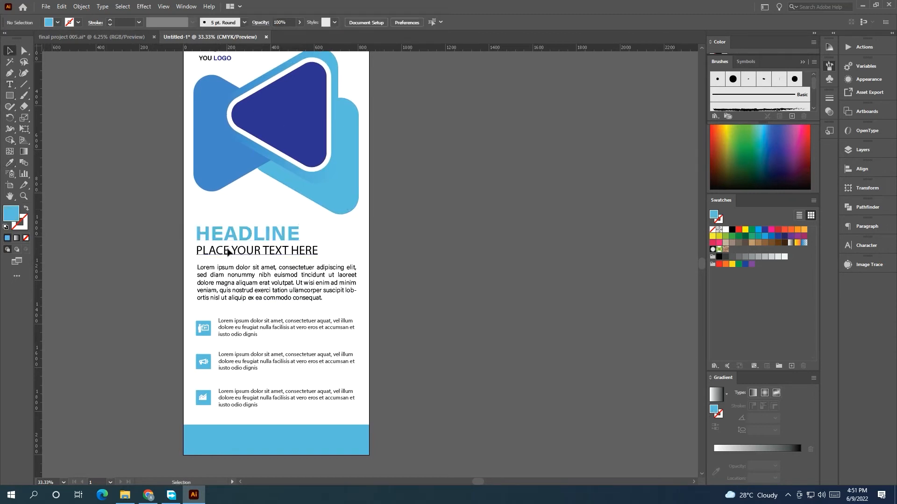
- Recolor the PLACE YOUR TEXT HERE subtitle and the headline with the medium blue sampled from the banner's left triangle
click(227, 249)
click(11, 163)
click(218, 175)
click(10, 53)
click(179, 262)
click(234, 234)
click(10, 163)
click(215, 159)
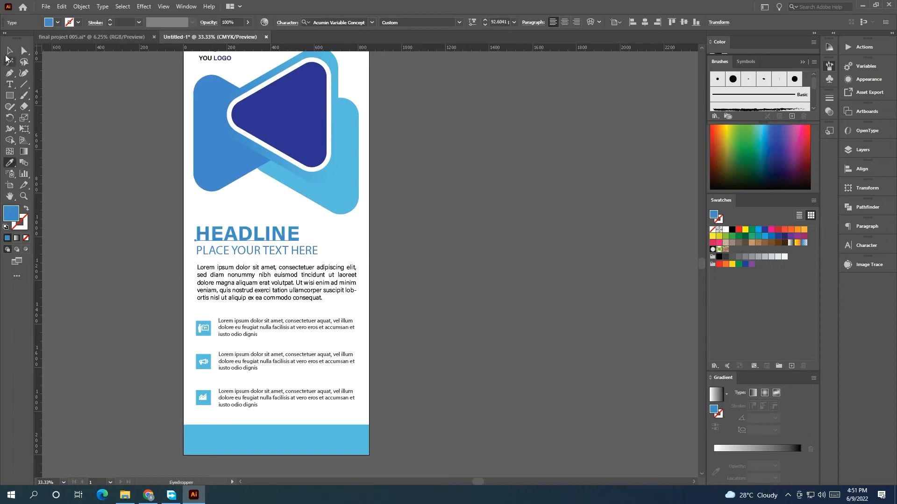
- Recolor the PLACE YOUR TEXT HERE subtitle with the light blue sampled from the rear triangle
click(10, 50)
click(215, 241)
click(222, 251)
click(11, 163)
click(295, 197)
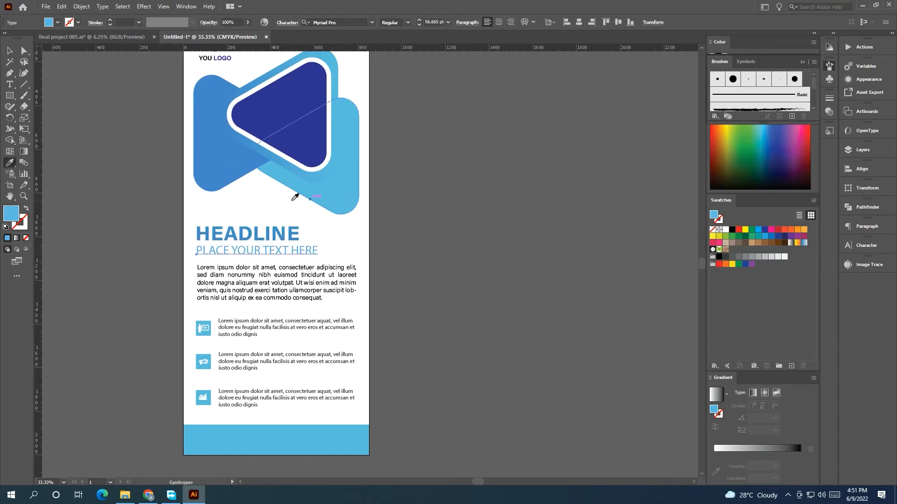
click(8, 52)
click(109, 199)
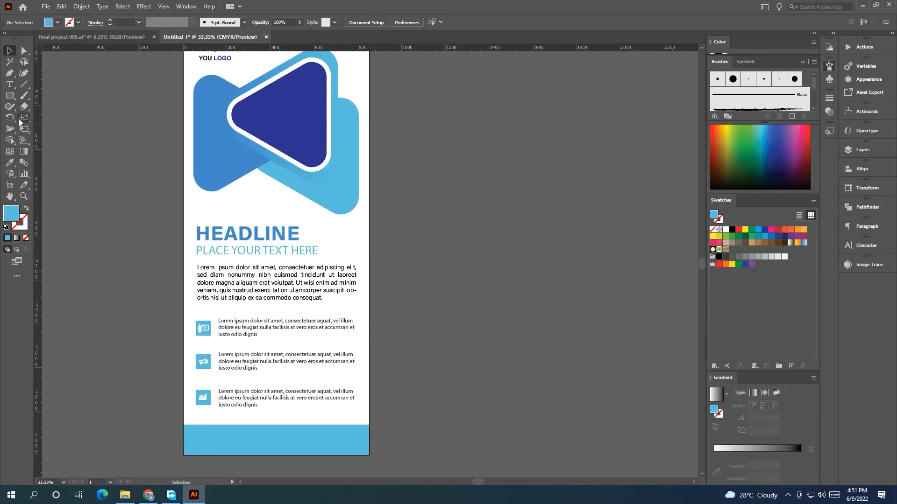
- Color LINE in the headline black
click(8, 86)
drag(296, 234, 252, 231)
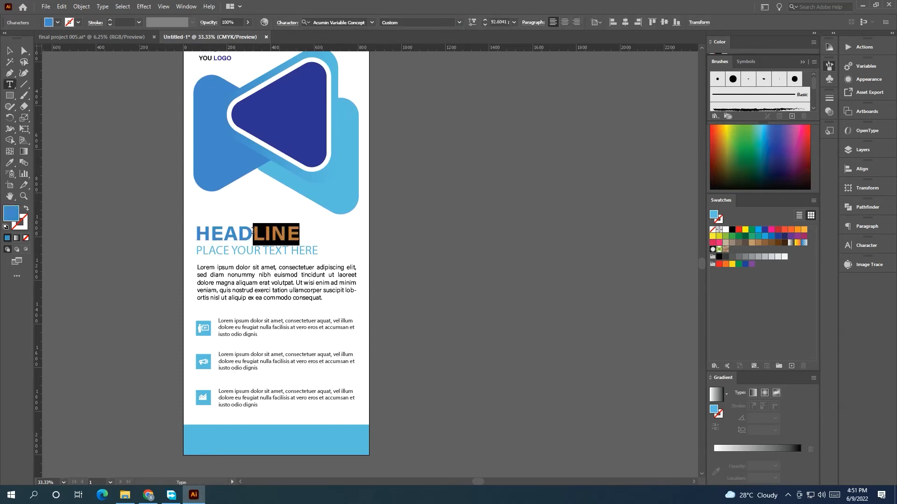
click(732, 229)
key(ctrl+shift+a)
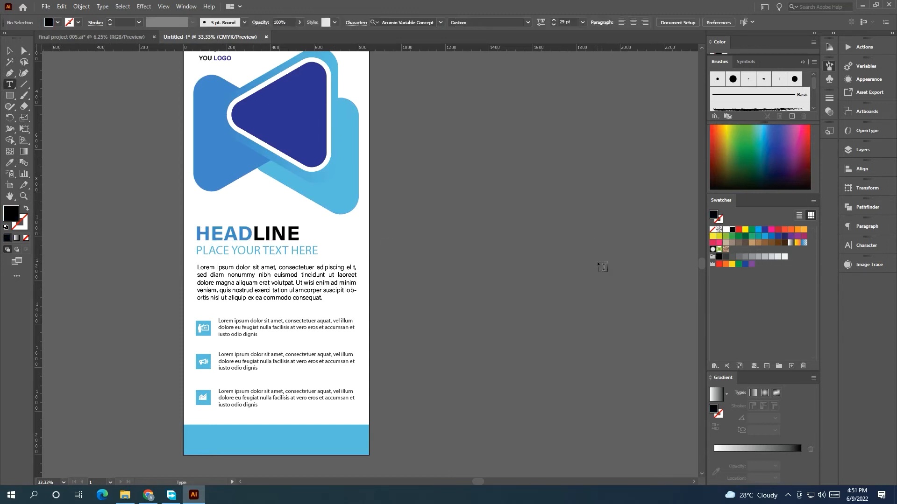
- Undo the recent recoloring of the headline, subtitle and logo text
scroll(580, 258, down, 1)
drag(580, 257, 498, 264)
key(ctrl+z)
key(ctrl+z)
key(ctrl+z)
key(ctrl+z)
key(ctrl+z)
key(ctrl+z)
key(ctrl+z)
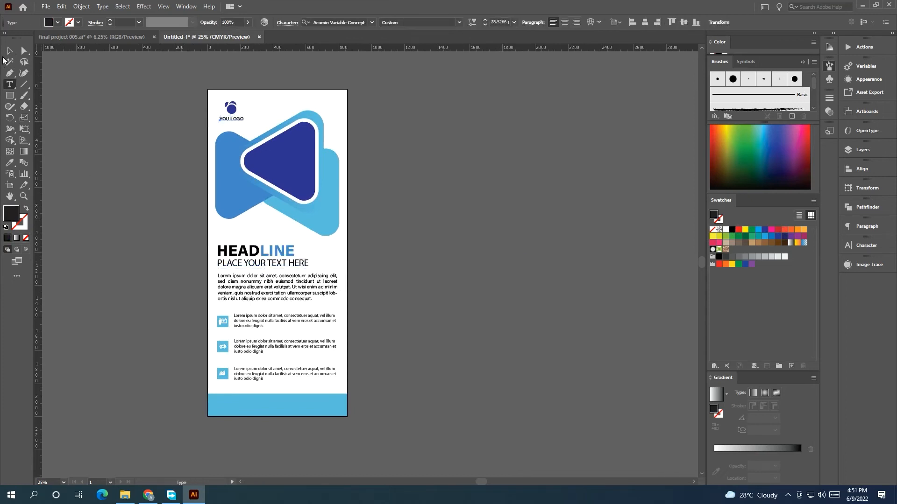
click(9, 51)
click(142, 277)
- Shift the three icon service rows and the body paragraph slightly down toward the footer
drag(142, 277, 190, 218)
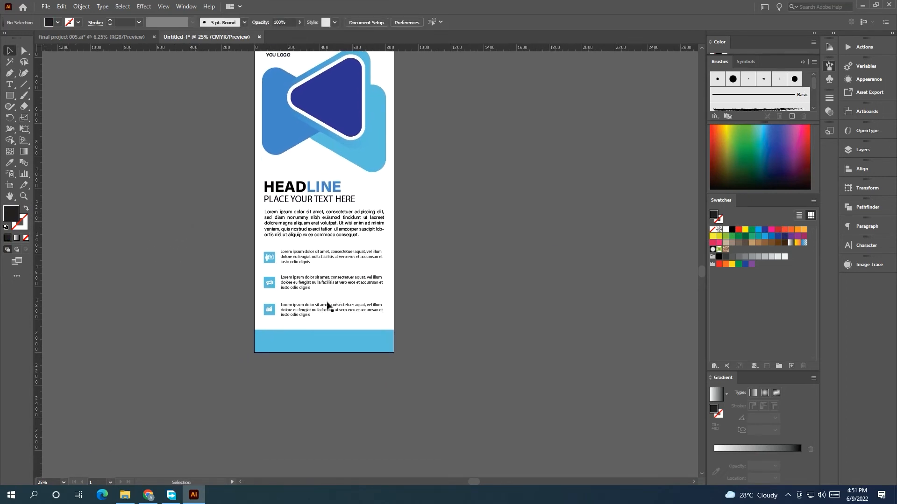
scroll(327, 306, up, 2)
drag(289, 316, 286, 315)
key(ctrl+z)
shift+click(275, 256)
shift+click(282, 210)
drag(282, 213, 326, 233)
scroll(286, 220, up, 3)
click(324, 229)
click(533, 257)
- Nudge the headline and subtitle together and move the body paragraph up closer beneath the subtitle
drag(347, 177, 366, 242)
click(367, 241)
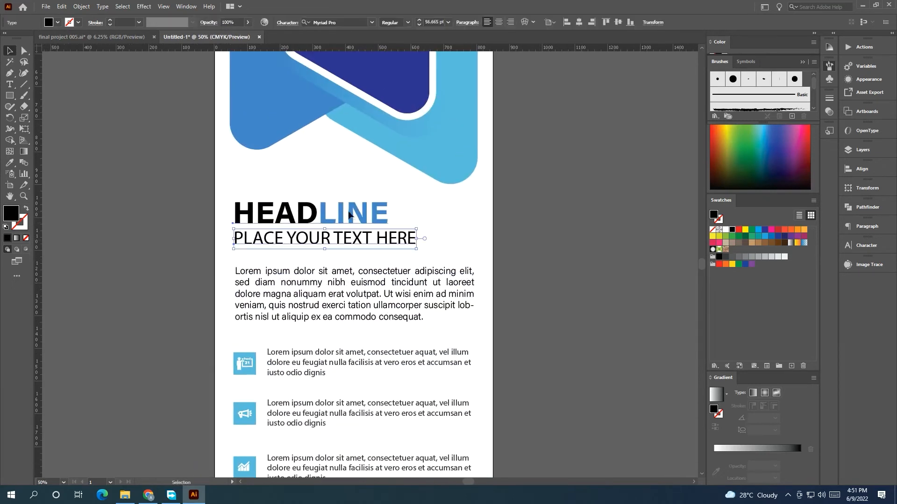
shift+click(349, 215)
drag(316, 215, 315, 216)
click(581, 286)
drag(441, 306, 441, 295)
- Draw a rectangle 850 px wide and about 550 px high over the icon service rows and send it behind them
scroll(584, 314, down, 2)
scroll(584, 314, right, 1)
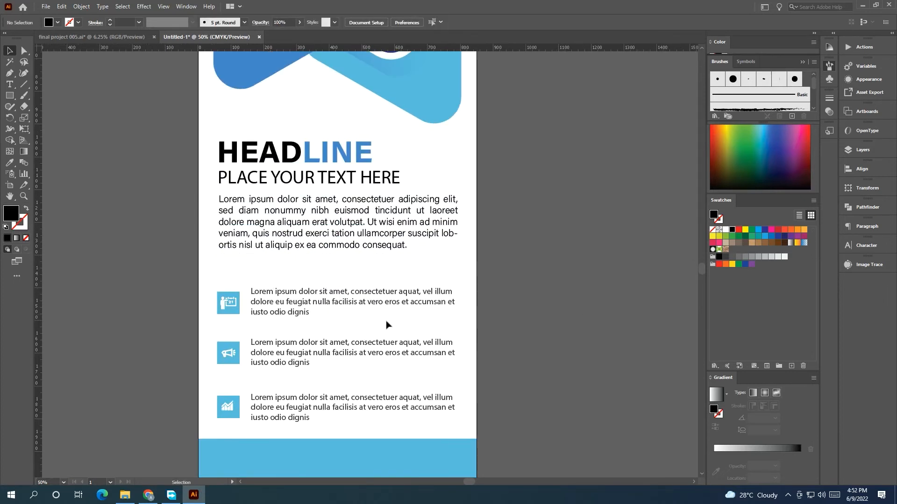
key(m)
drag(198, 253, 476, 439)
drag(337, 253, 338, 259)
right_click(250, 294)
mouse_move(322, 246)
click(378, 277)
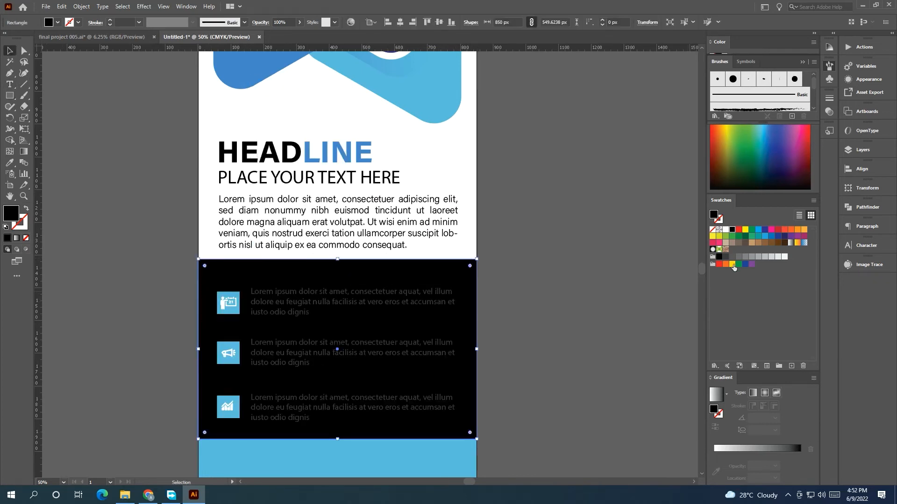
- Fill the rectangle behind the icon service rows with a very light gray
click(783, 258)
click(648, 276)
scroll(648, 275, down, 1)
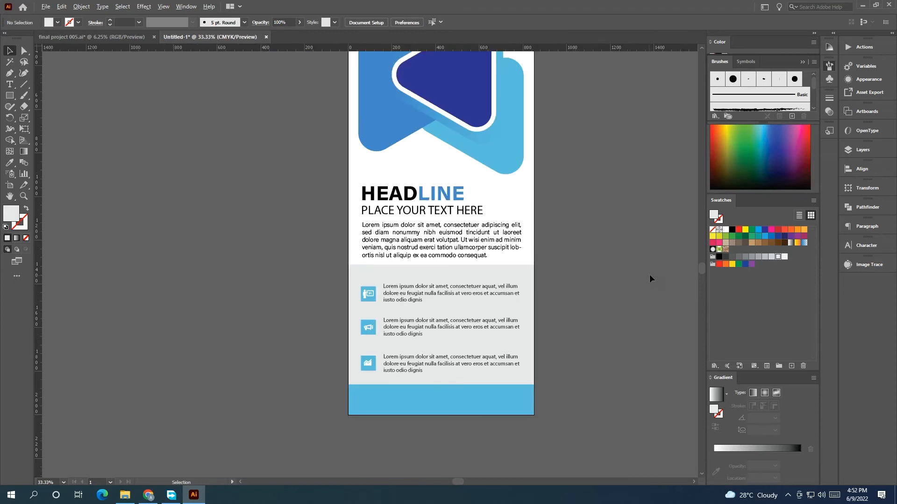
- Move the upper icon rows up within the gray panel and distribute the centers of all three rows evenly, horizontally and vertically
scroll(390, 248, up, 1)
click(365, 256)
drag(365, 256, 365, 255)
drag(386, 291, 382, 291)
click(380, 337)
shift+click(356, 400)
shift+click(347, 284)
click(475, 22)
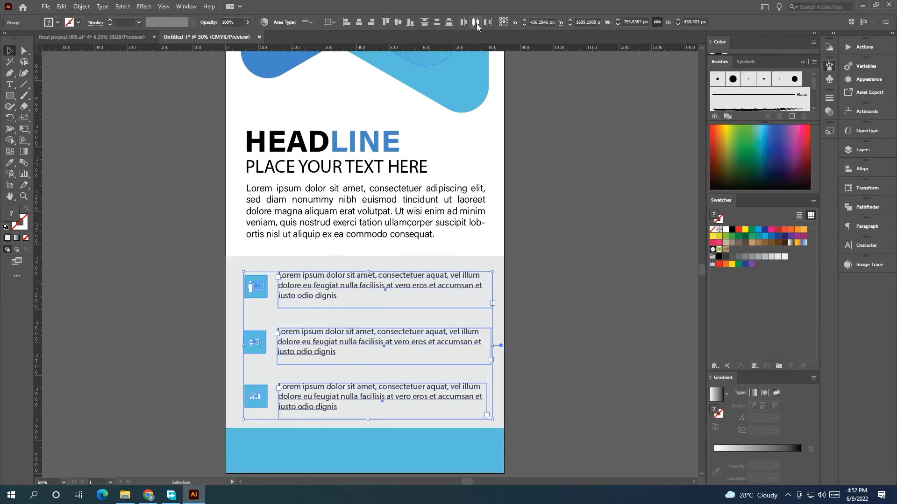
click(439, 22)
click(631, 205)
- Place the white contact details group with phone, website and e-mail icons on the blue footer and bring it to the front
scroll(633, 225, down, 1)
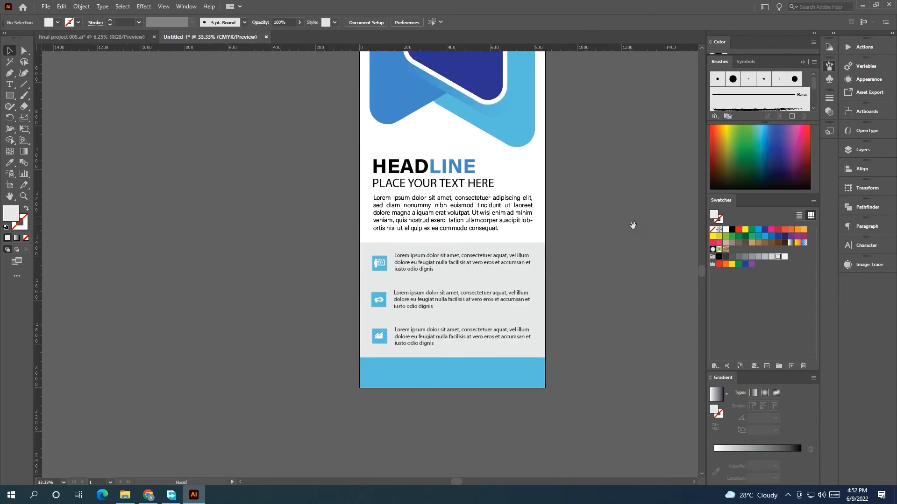
drag(633, 225, 613, 210)
scroll(607, 220, down, 1)
drag(77, 205, 204, 213)
drag(105, 234, 640, 327)
scroll(640, 327, up, 2)
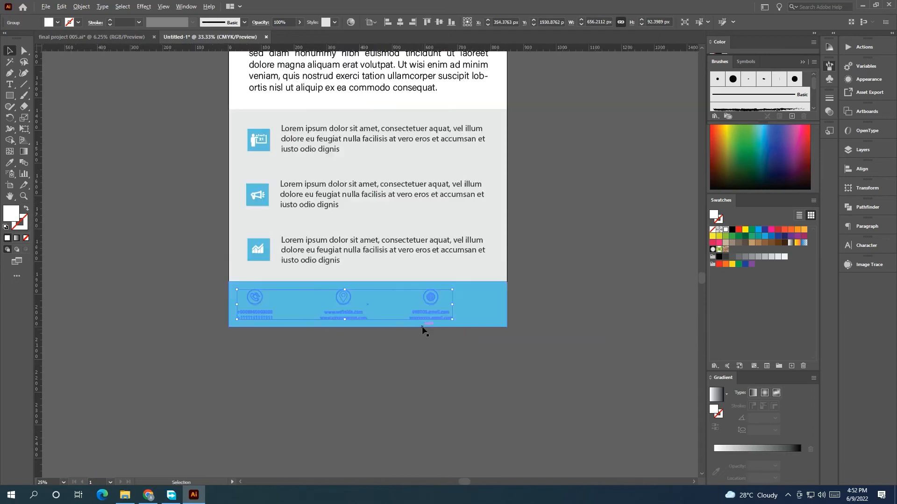
right_click(422, 331)
mouse_move(481, 420)
click(573, 422)
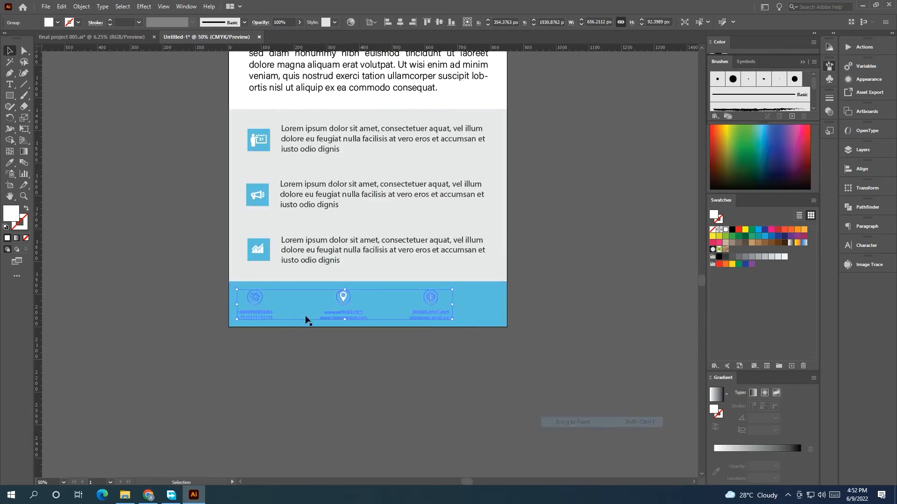
scroll(283, 303, up, 1)
- Line up the contact group's left edge with the icon column using a vertical guide, and ungroup the contact details
drag(244, 302, 255, 300)
drag(38, 312, 235, 301)
drag(507, 311, 531, 313)
key(ctrl+z)
right_click(505, 312)
click(553, 391)
- Select the phone, website and e-mail items and distribute them evenly across the footer
shift+click(376, 290)
shift+click(258, 301)
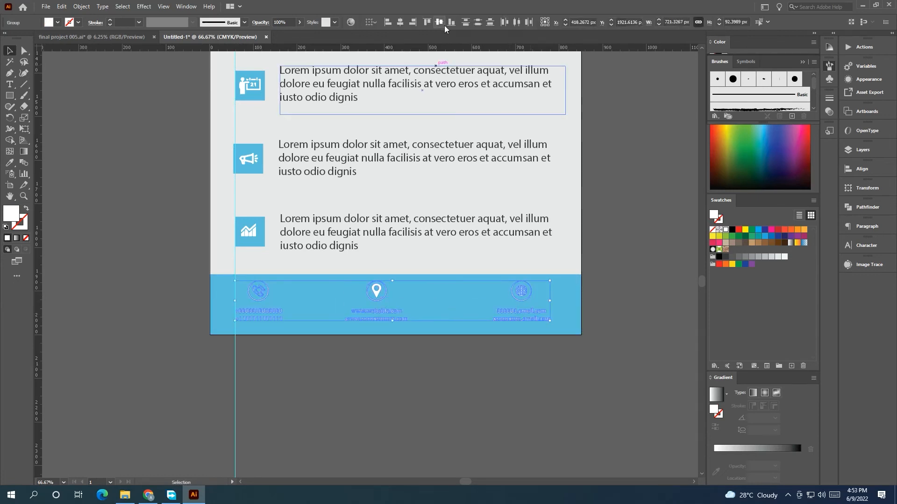
click(625, 226)
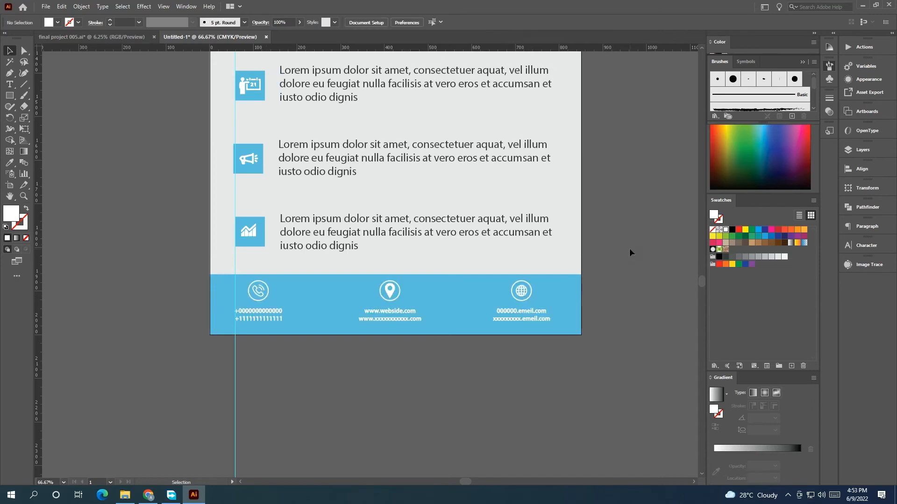
- Delete the vertical guide beside the icon column
scroll(629, 249, down, 2)
drag(631, 249, 555, 285)
drag(296, 408, 402, 435)
key(Delete)
- Group the three contact items and center them horizontally and vertically on the blue footer bar
scroll(453, 336, up, 2)
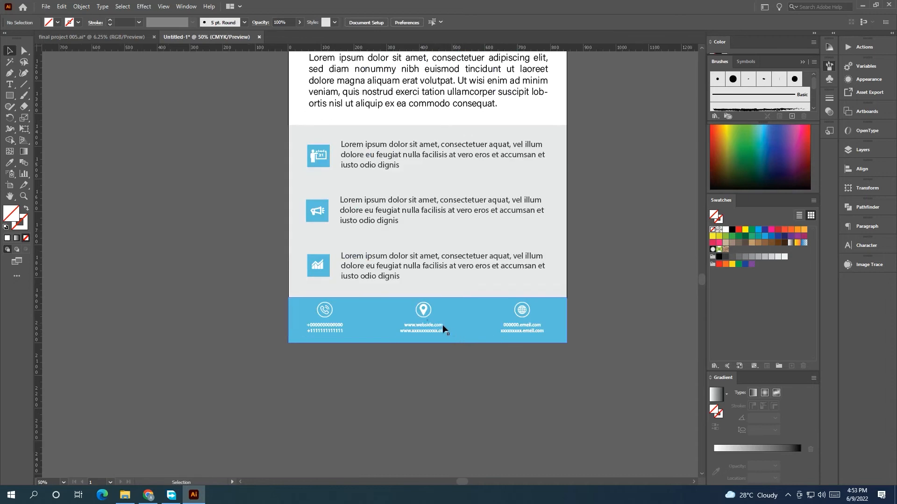
click(444, 331)
shift+click(523, 330)
shift+click(331, 328)
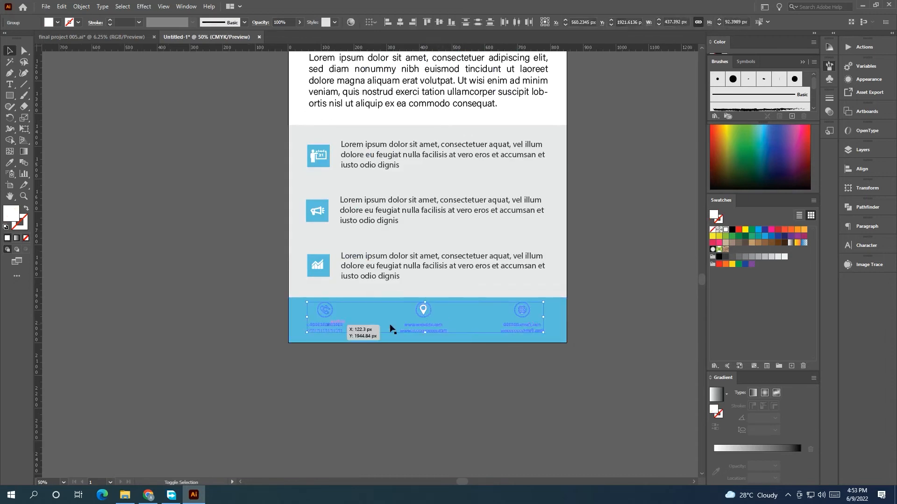
scroll(473, 321, up, 1)
drag(416, 329, 415, 328)
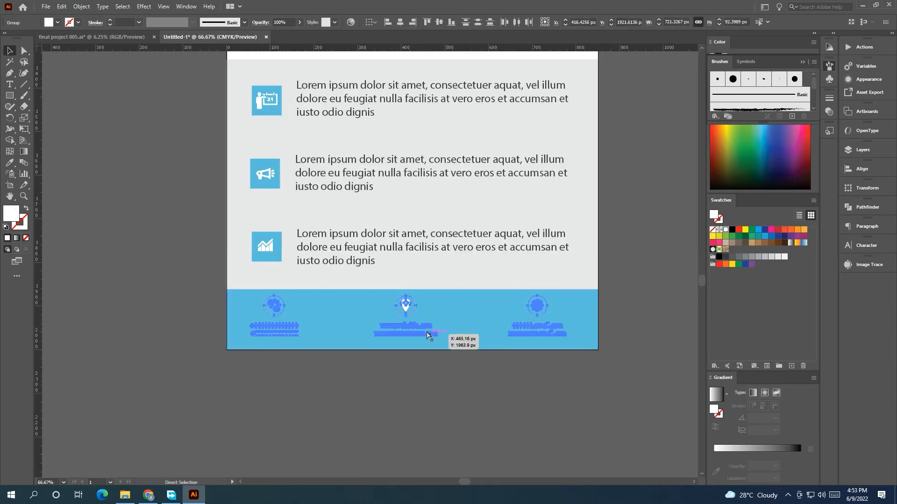
shift+click(452, 305)
click(457, 321)
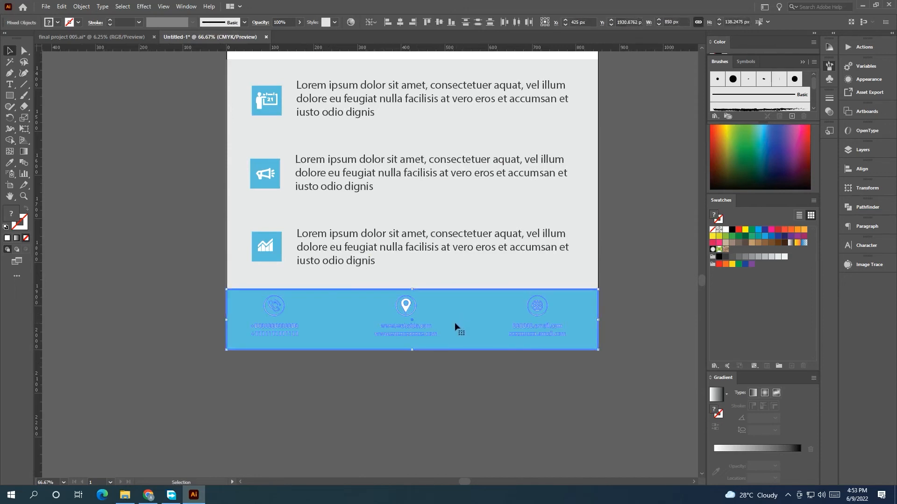
click(401, 22)
click(439, 22)
click(425, 374)
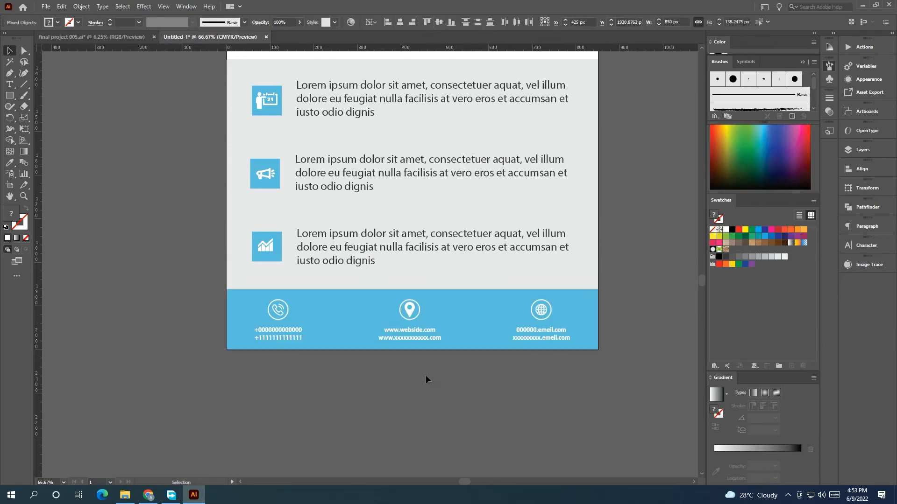
- Nudge the grouped contact details slightly up within the footer
click(295, 333)
scroll(418, 337, up, 5)
drag(410, 290, 410, 277)
scroll(422, 310, down, 5)
click(427, 385)
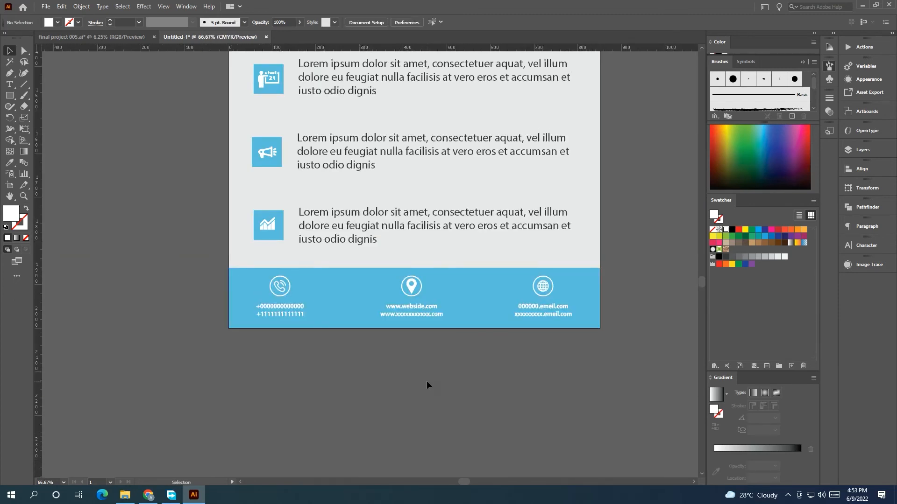
- Move the dark blue front triangle out of the banner to the empty area beside the city bridge photo
scroll(427, 382, down, 4)
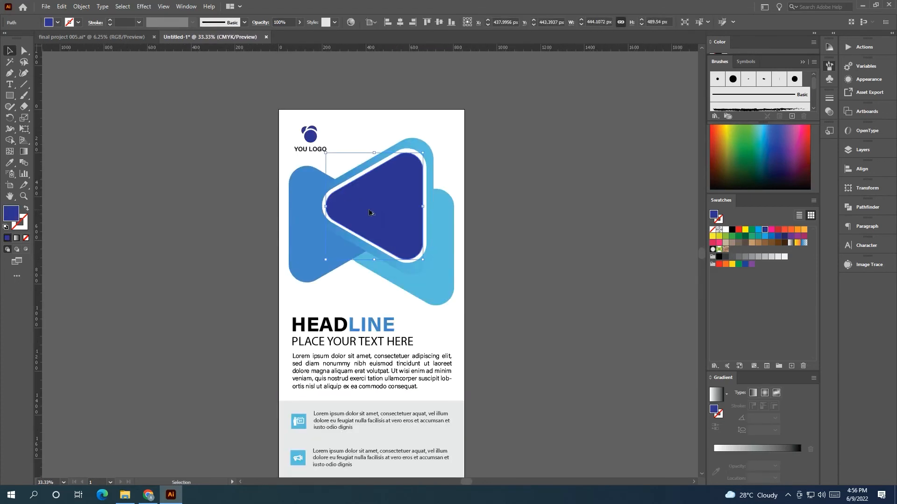
scroll(465, 262, down, 2)
drag(465, 262, 449, 263)
drag(356, 214, 516, 239)
click(574, 330)
drag(574, 330, 215, 317)
drag(495, 258, 234, 311)
drag(364, 337, 596, 395)
drag(504, 357, 509, 327)
- Bring the dark blue triangle to the front and duplicate it, with one copy over the bridge photo and one above it
right_click(396, 285)
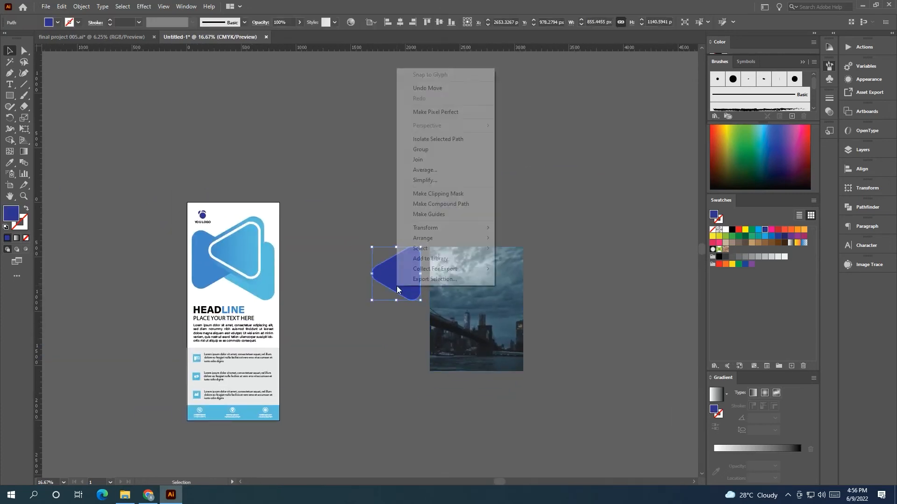
mouse_move(463, 245)
click(513, 238)
drag(397, 271, 411, 166)
click(543, 289)
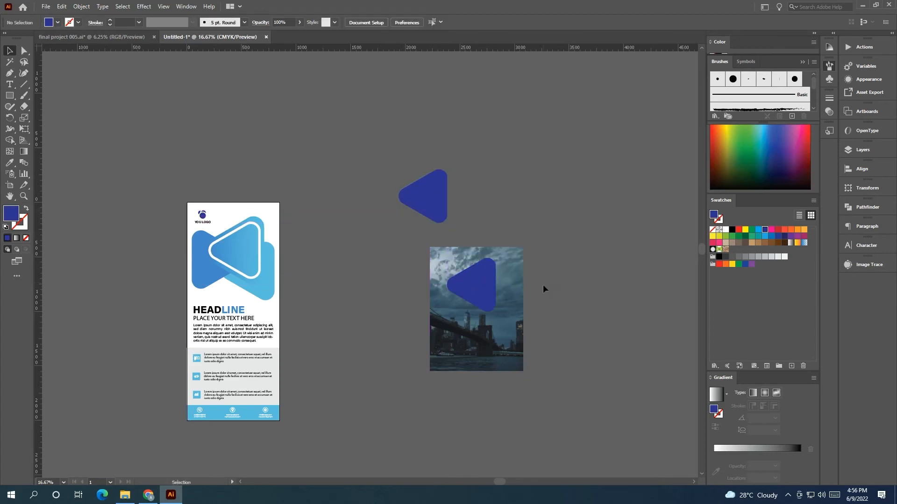
- Clip the bridge photo with the dark blue triangle over it and move the clipped photo beside the banner
click(430, 285)
shift+click(448, 272)
right_click(481, 291)
click(519, 373)
click(602, 395)
drag(478, 279, 334, 201)
click(450, 311)
- Scale down and reposition the bridge photo inside its triangular clipping mask, and leave isolation mode
scroll(353, 292, up, 1)
double_click(332, 251)
drag(418, 150, 394, 188)
drag(401, 248, 402, 248)
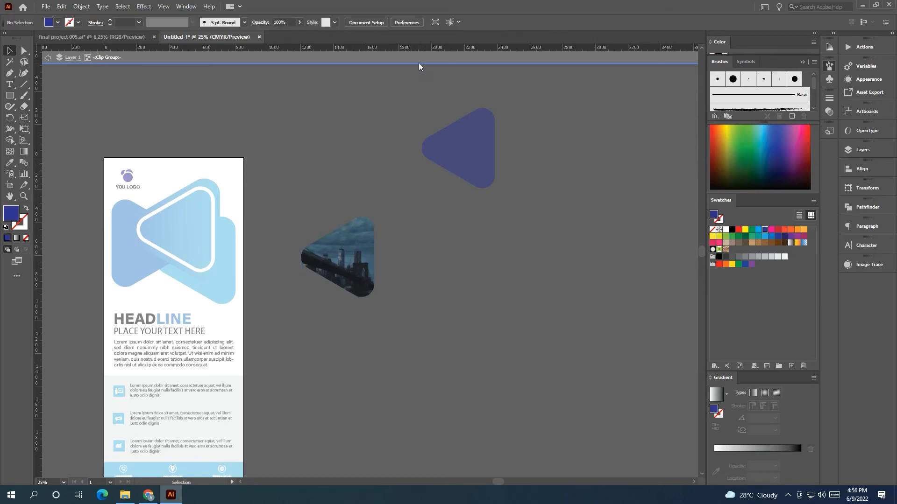
click(418, 62)
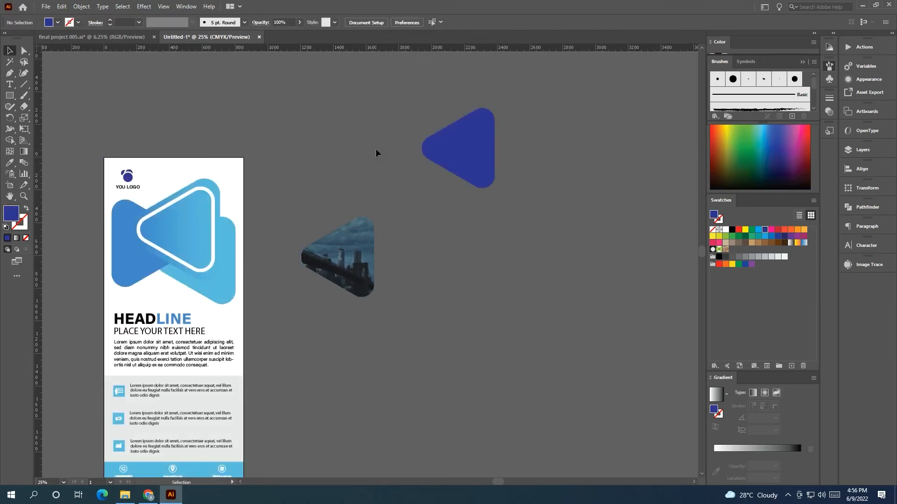
- Bring the white triangle outline on the banner to the front of the stacking order
right_click(214, 206)
mouse_move(289, 374)
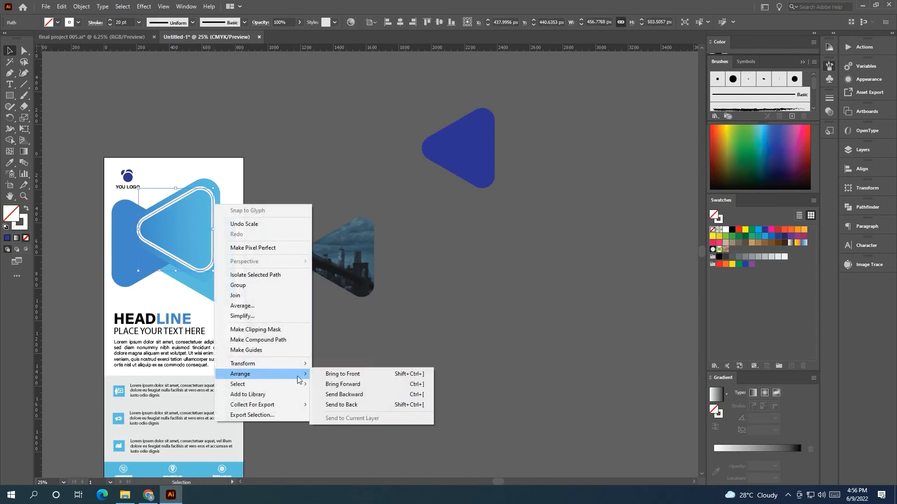
click(327, 376)
click(510, 347)
- Recolor the spare dark blue triangle with the medium blue sampled from the banner's back triangle
click(445, 163)
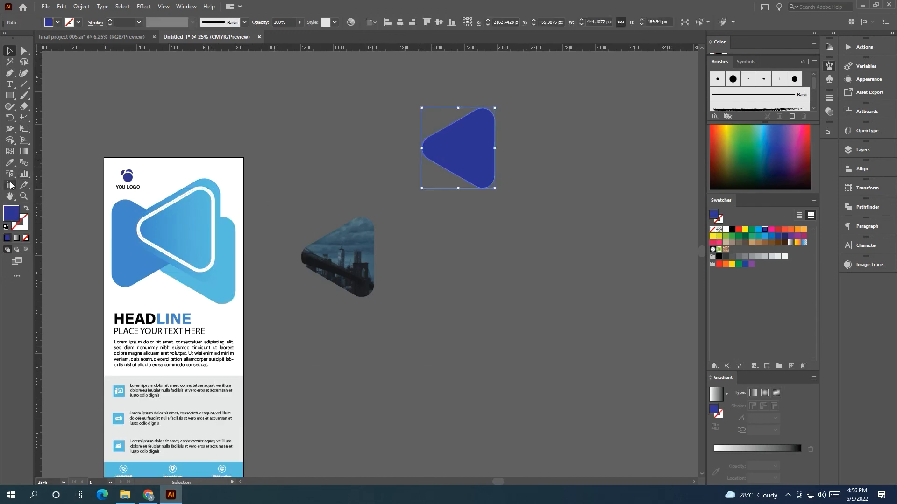
click(126, 245)
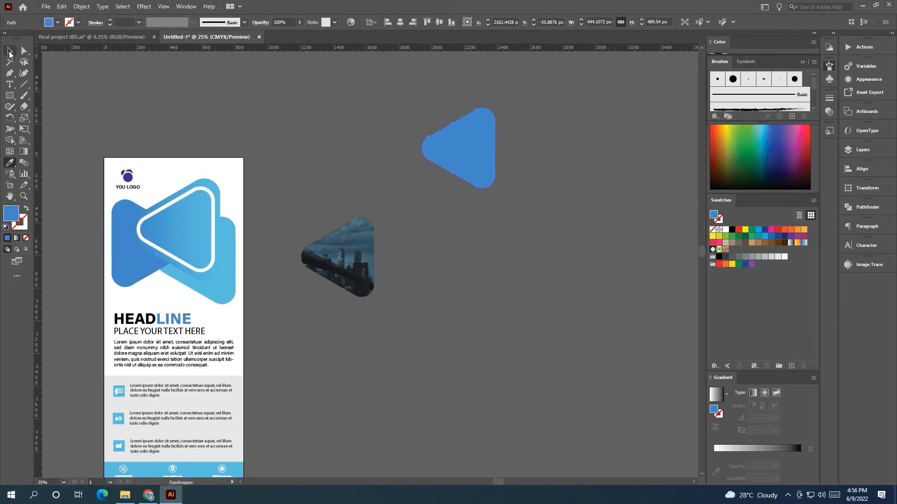
- Try the clipped photo inside the banner's white triangle outline, and move it back out beside the banner
drag(350, 288, 189, 260)
click(314, 290)
key(space)
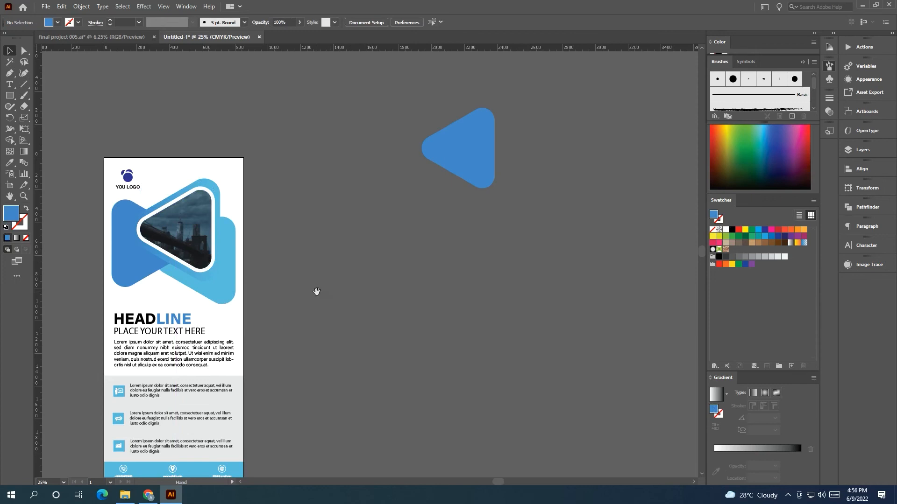
drag(315, 290, 414, 265)
click(537, 126)
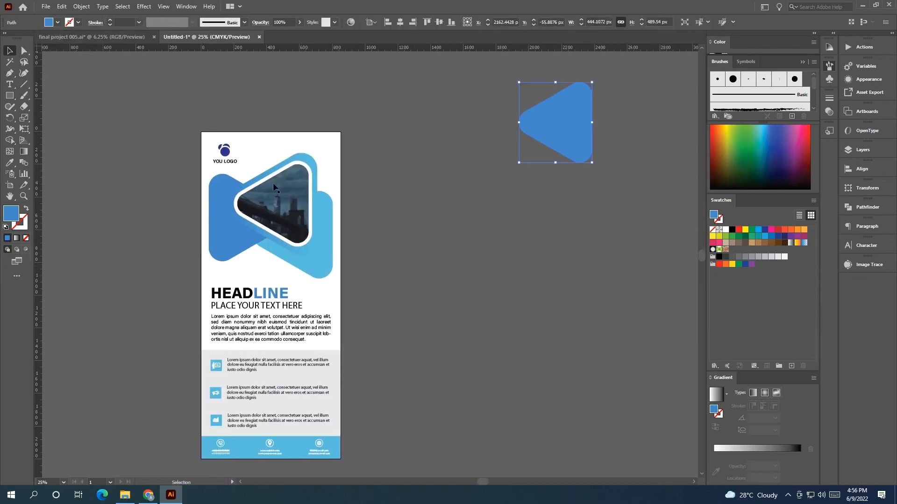
drag(275, 187, 408, 235)
- Lower the spare blue triangle's opacity to 36% and lay it exactly over the clipped photo
drag(545, 127, 548, 131)
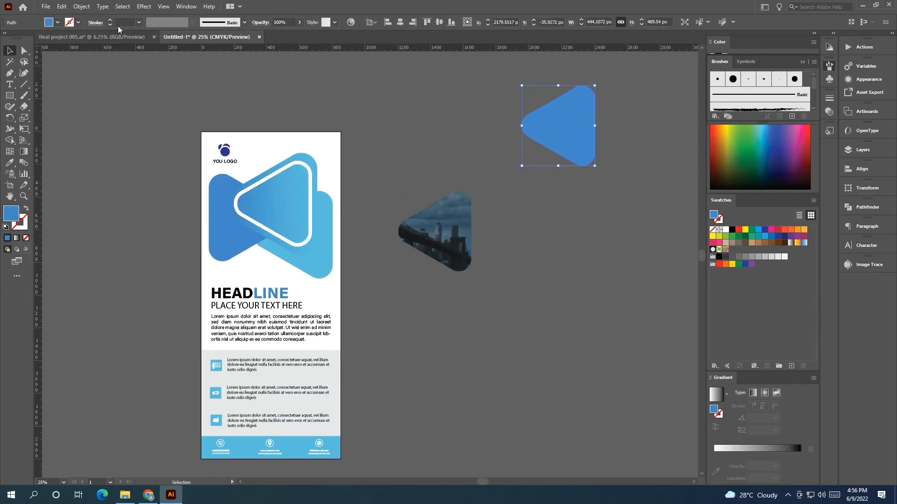
click(299, 22)
drag(277, 35, 276, 36)
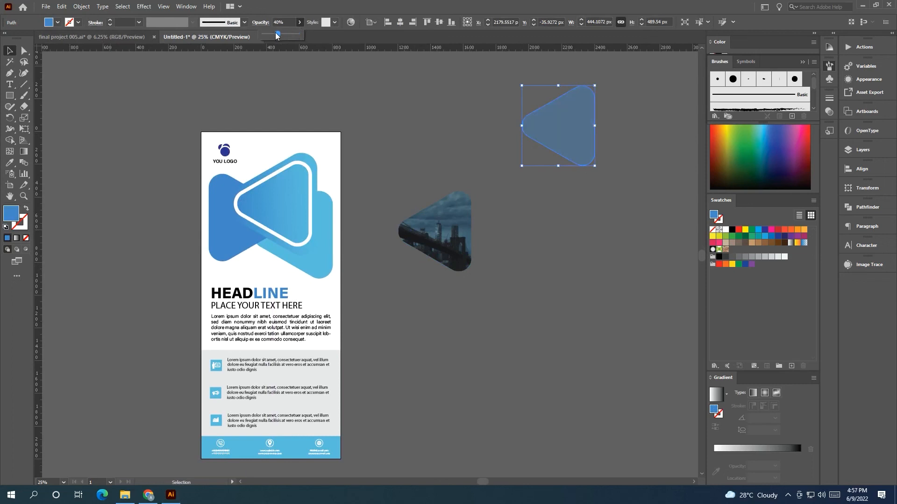
click(402, 119)
drag(559, 128, 435, 225)
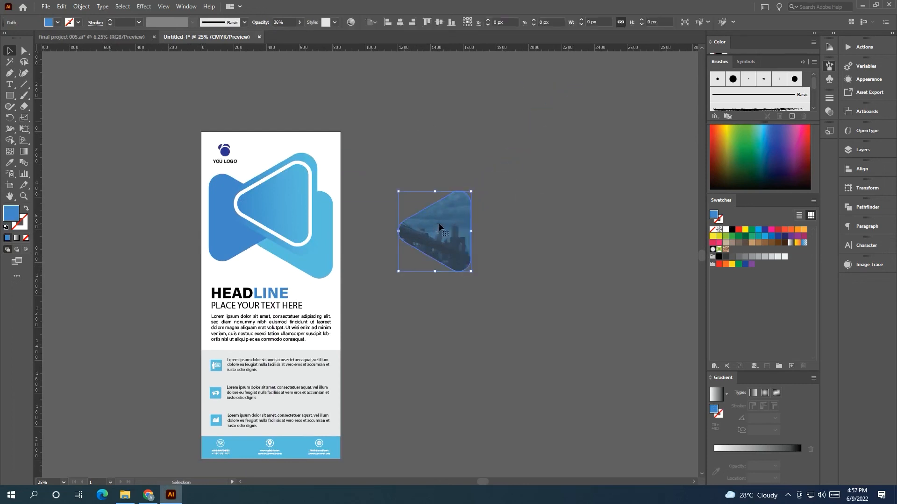
- Move the clipped photo together with its blue overlay into the banner's white triangle outline
drag(396, 204, 468, 298)
drag(439, 244, 279, 217)
click(475, 229)
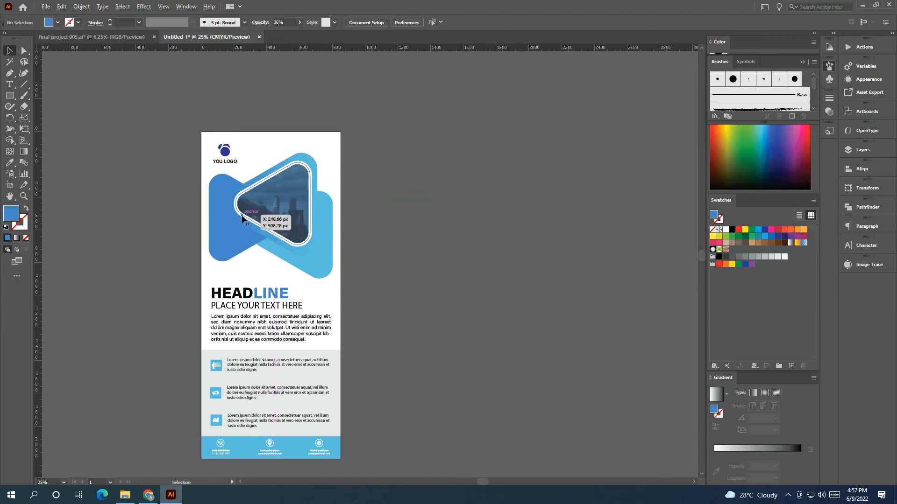
- Reduce the opacity of the blue overlay on the photo triangle to 21%
scroll(287, 204, up, 1)
click(287, 204)
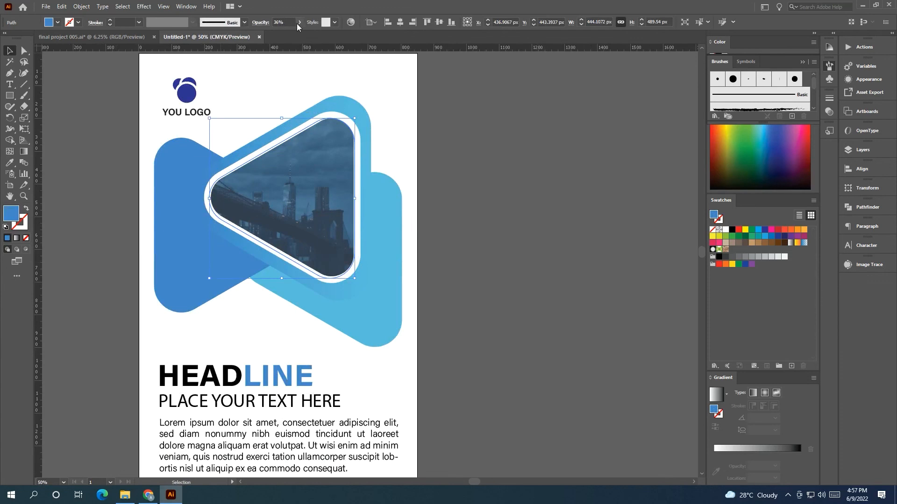
drag(270, 34, 270, 33)
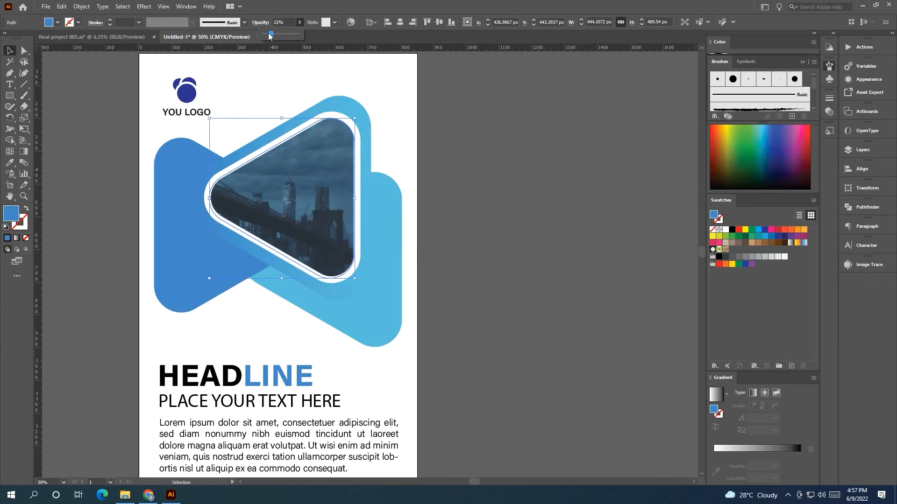
click(505, 194)
scroll(506, 193, down, 2)
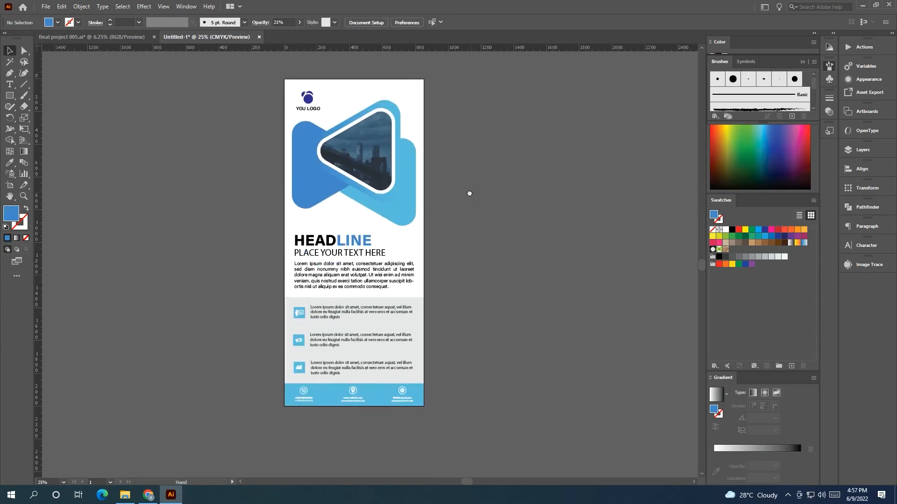
- Recolor the large front circle of the logo with the light blue sampled from the banner's triangle
scroll(309, 108, up, 1)
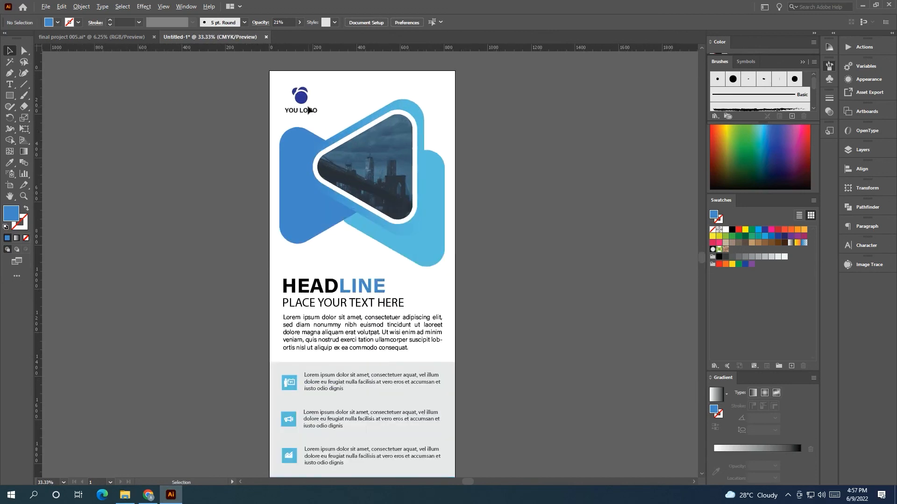
click(300, 101)
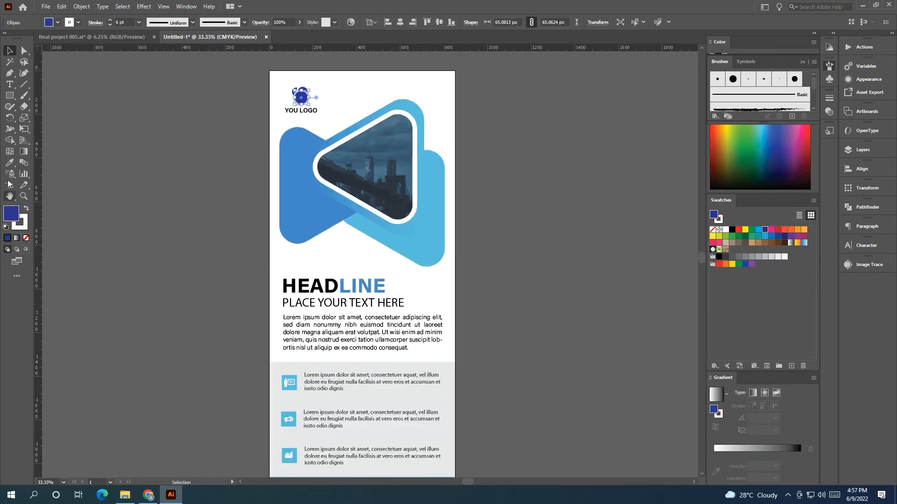
click(11, 165)
click(434, 243)
key(ctrl+plus)
key(ctrl+plus)
key(ctrl+plus)
key(ctrl+plus)
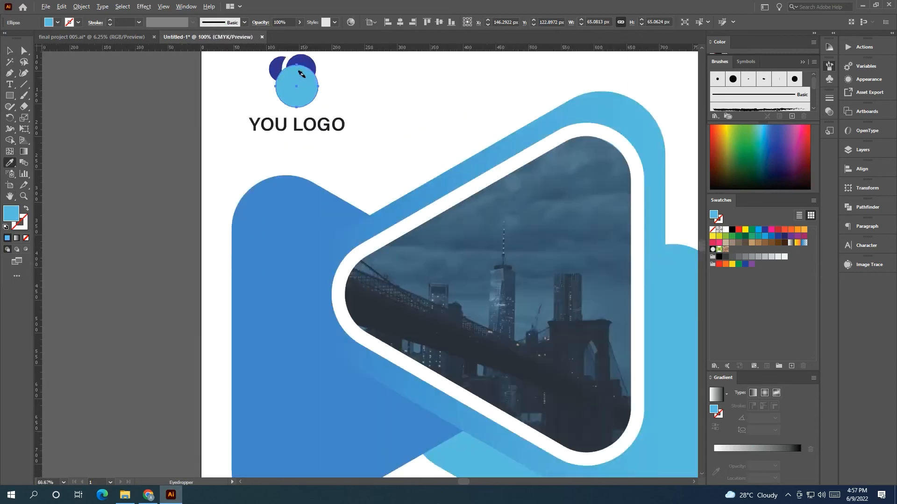
click(8, 51)
- Select all three logo circles and apply the light blue sampled from the banner's triangle to them
scroll(120, 236, up, 5)
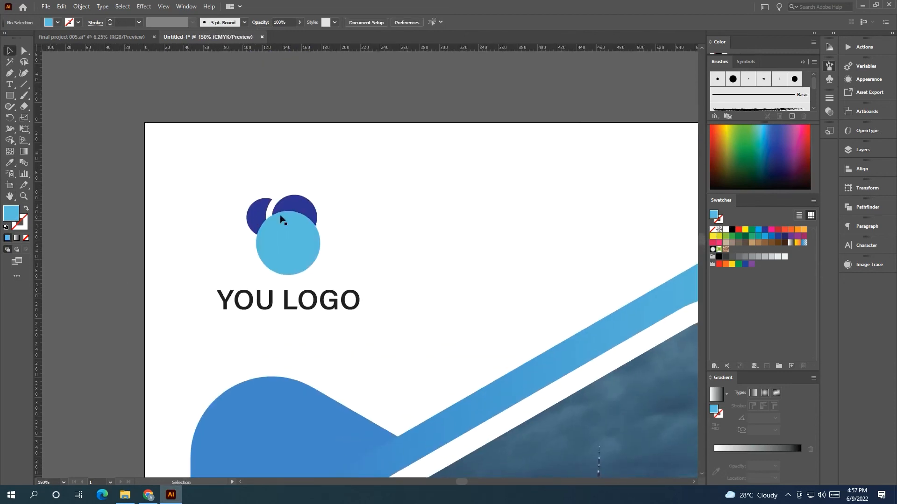
shift+click(299, 205)
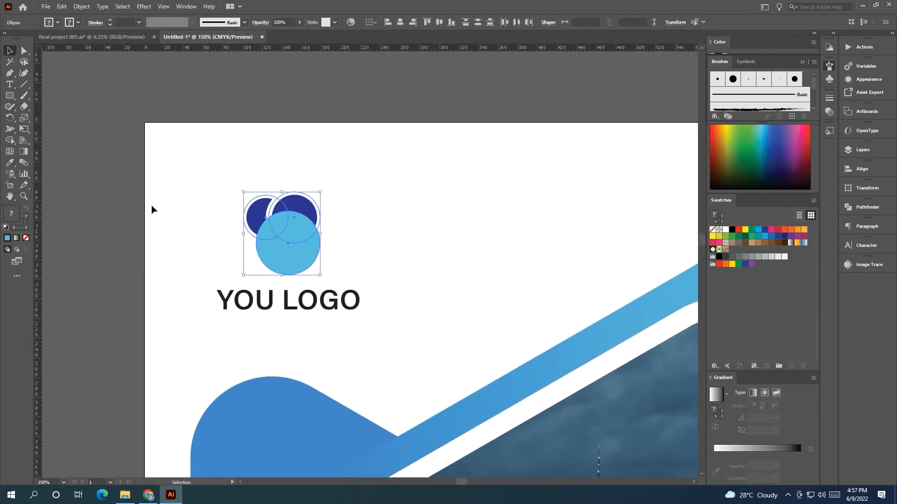
click(12, 161)
scroll(537, 340, down, 3)
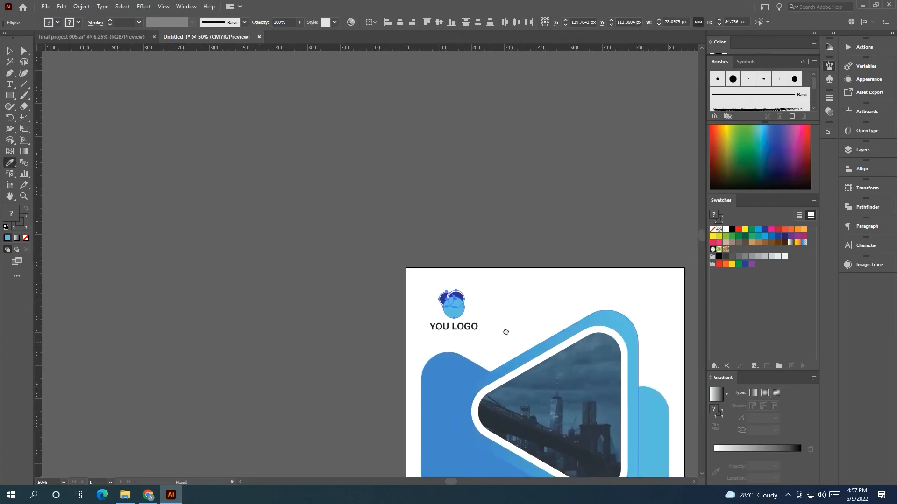
drag(505, 332, 374, 296)
click(539, 401)
scroll(345, 275, up, 3)
scroll(329, 266, up, 1)
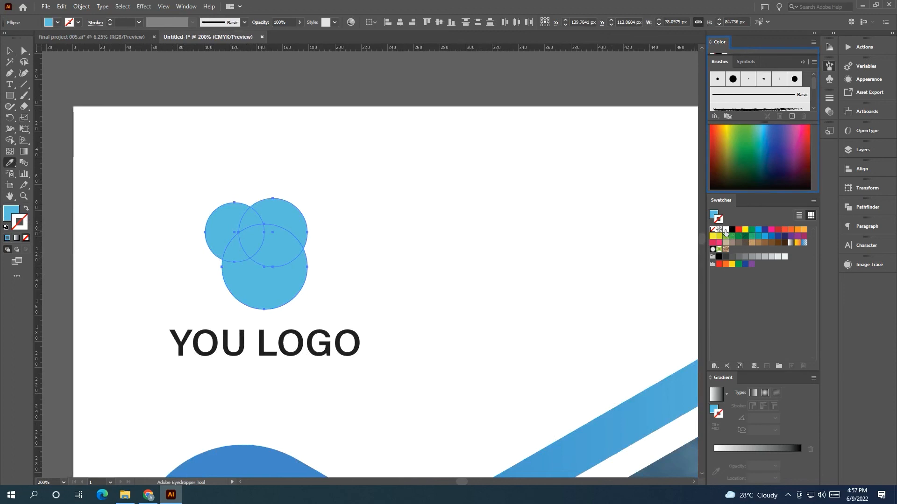
- Give the three logo circles a white stroke with a weight of 6 pt
click(726, 230)
click(111, 19)
click(111, 20)
click(10, 50)
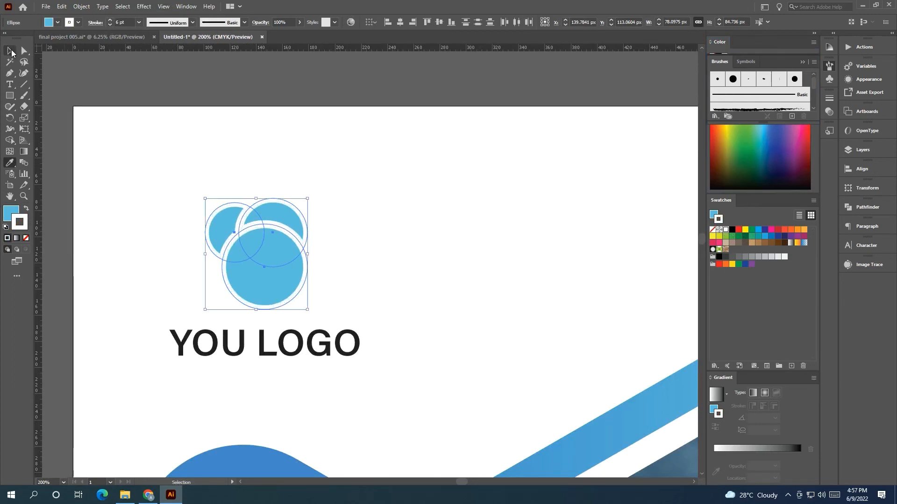
click(254, 90)
- Recolor the word LOGO in the logo text with the light blue used in the banner
scroll(254, 91, down, 4)
scroll(253, 90, down, 1)
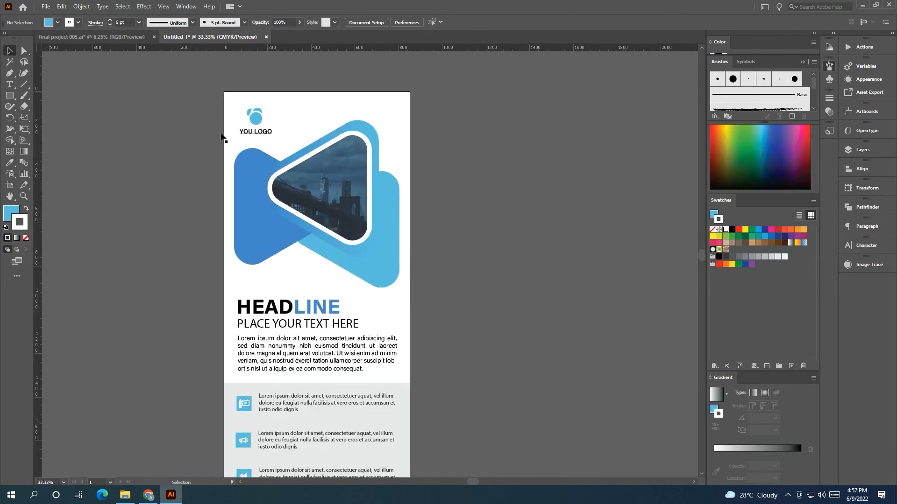
click(8, 85)
scroll(217, 121, up, 2)
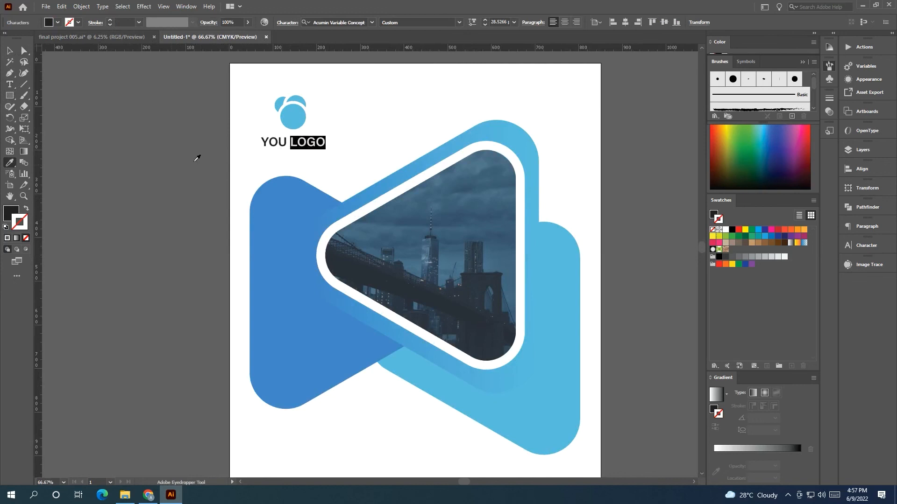
click(9, 50)
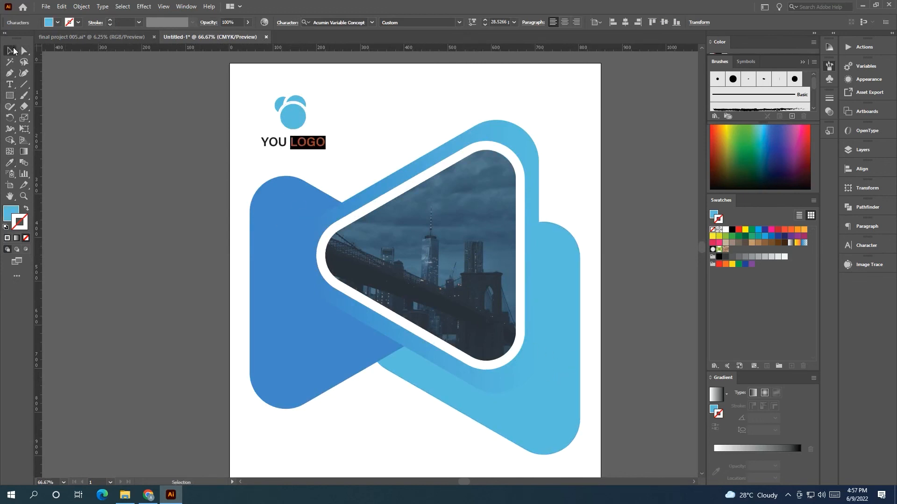
click(117, 129)
scroll(136, 147, down, 2)
drag(147, 230, 157, 175)
scroll(127, 158, down, 1)
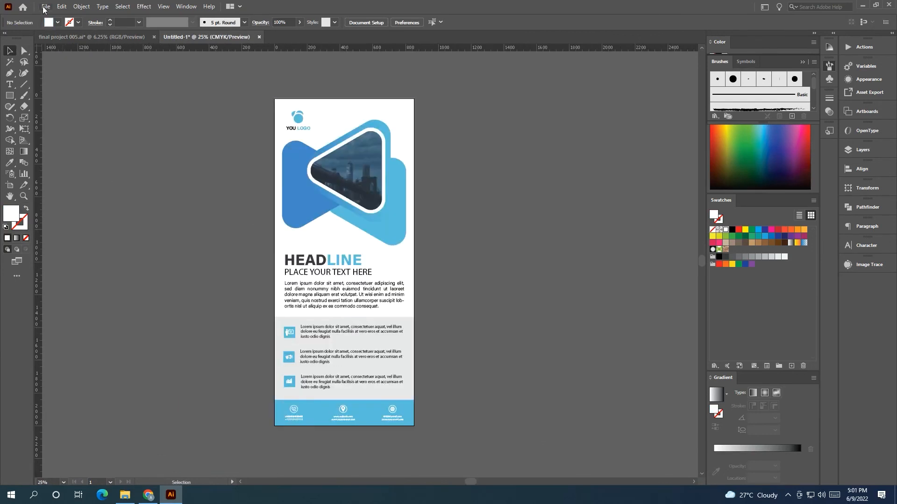
- Set up a Save for Web export of the banner scaled to 37 percent with the Art Optimized option
click(46, 6)
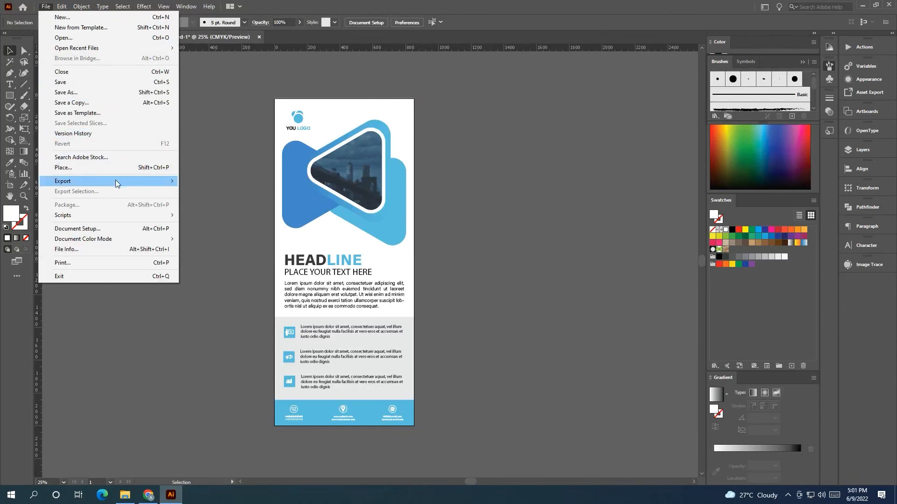
mouse_move(116, 181)
click(203, 205)
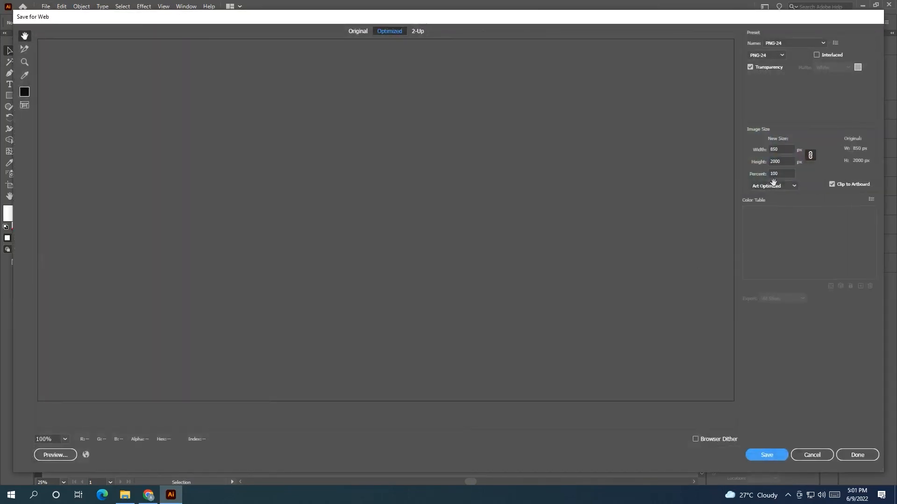
click(782, 173)
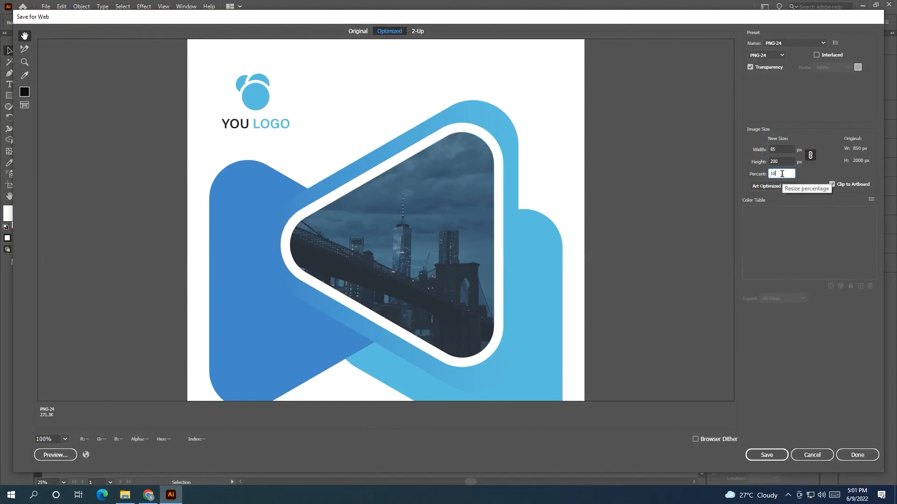
text(37)
click(771, 186)
click(774, 202)
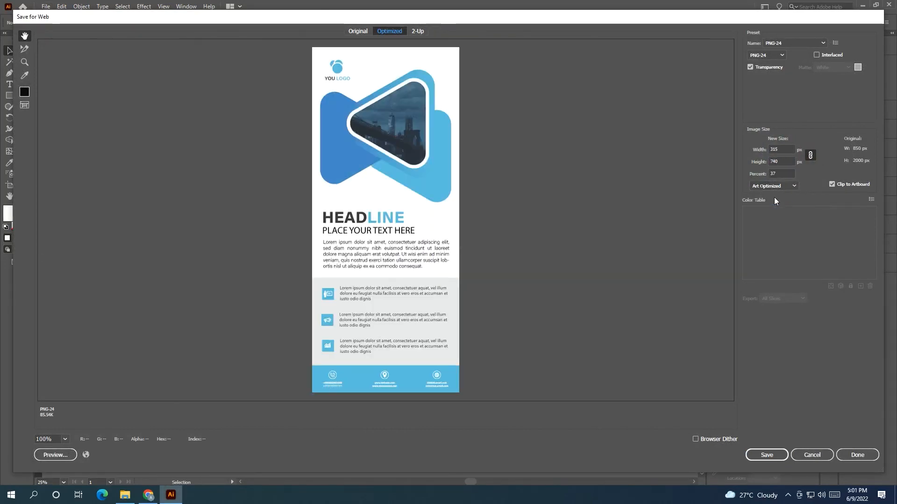
- Save the exported image to New Volume (F:) under a file name made of the person's name and "work 2"
click(759, 460)
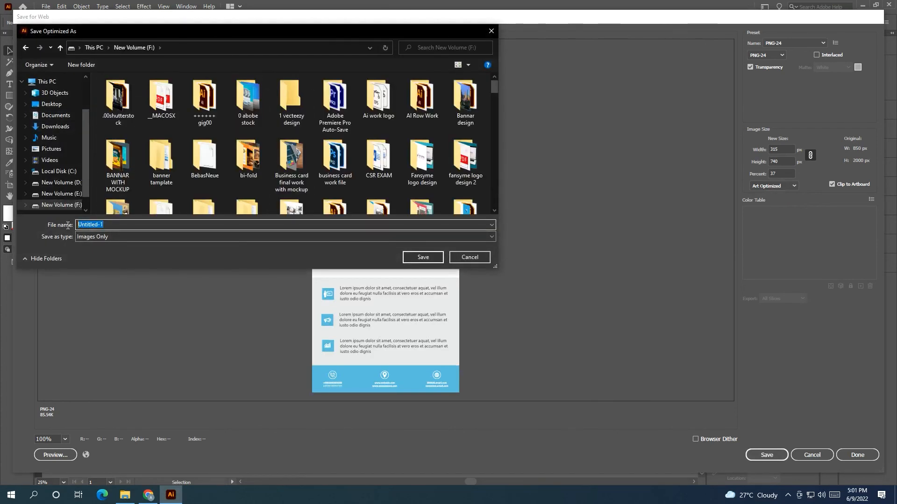
key(BackSpace)
text(redwan work 2)
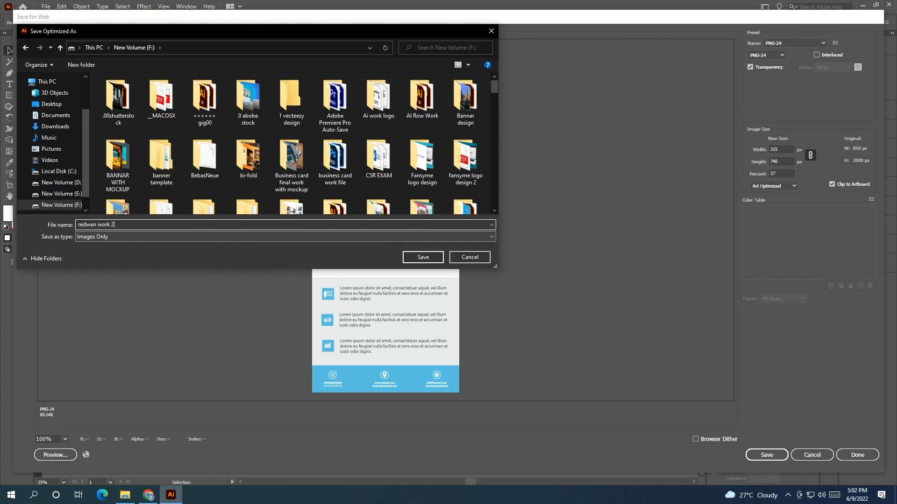
click(430, 256)
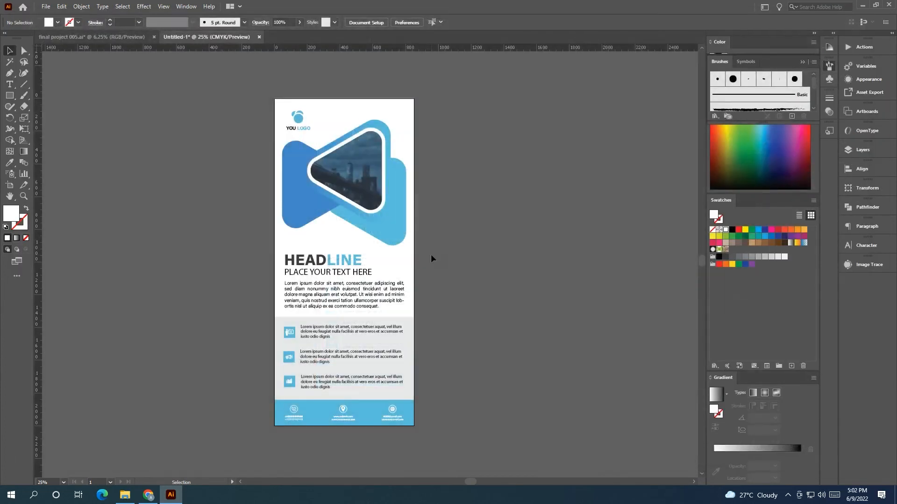